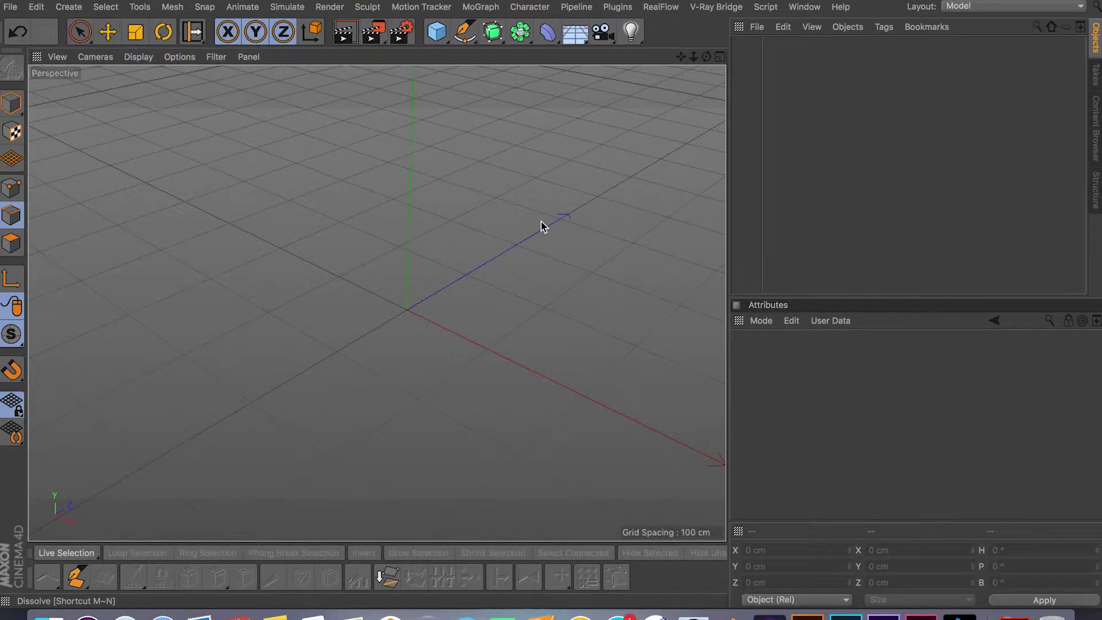
left_click_drag(486, 286, 379, 344, "alt")
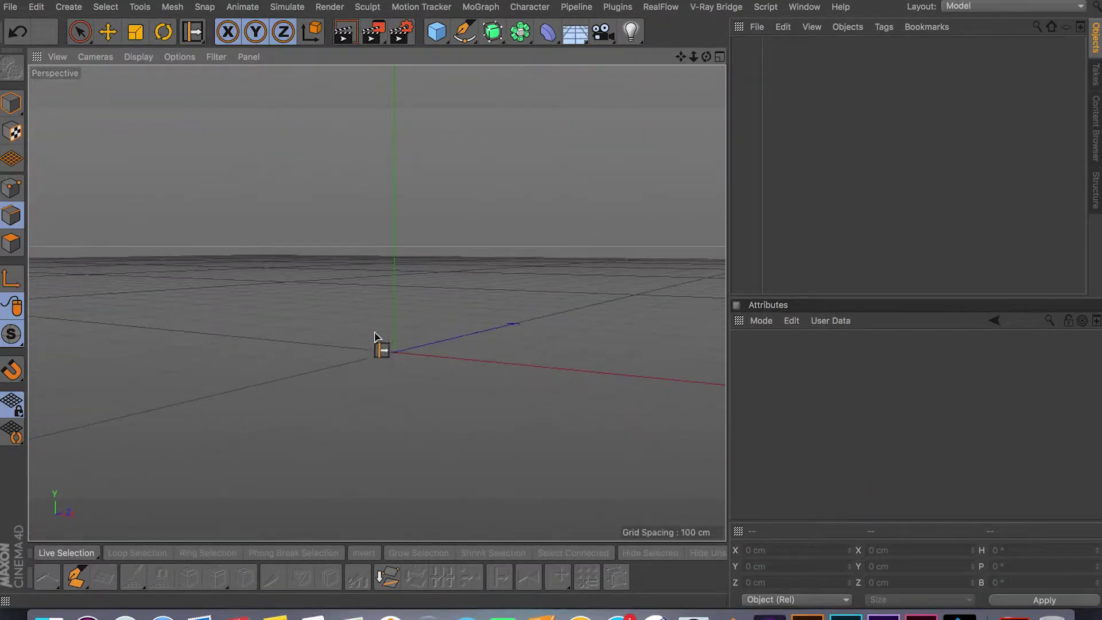
middle_click_drag(368, 312, 493, 247, "alt")
left_click_drag(475, 350, 506, 296, "alt")
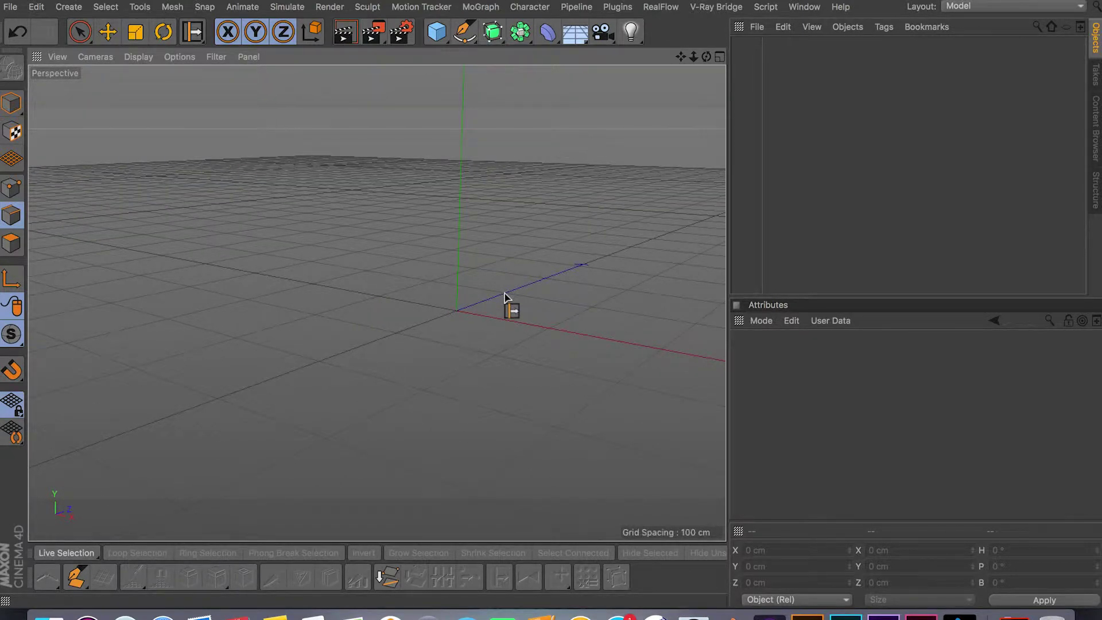
mouse_move(436, 310)
left_mouse_down("alt")
mouse_move(450, 253)
mouse_move(455, 283)
mouse_move(442, 318)
mouse_move(448, 303)
left_mouse_up("alt")
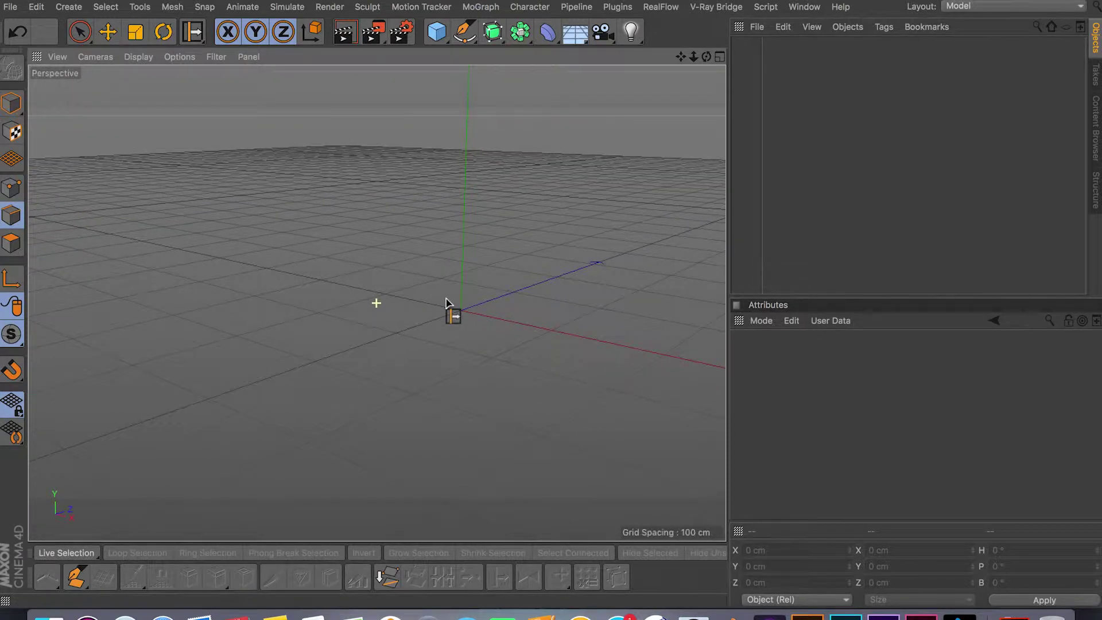
Add a Plane primitive and set both its width segments and height segments to 1
left_click(438, 40)
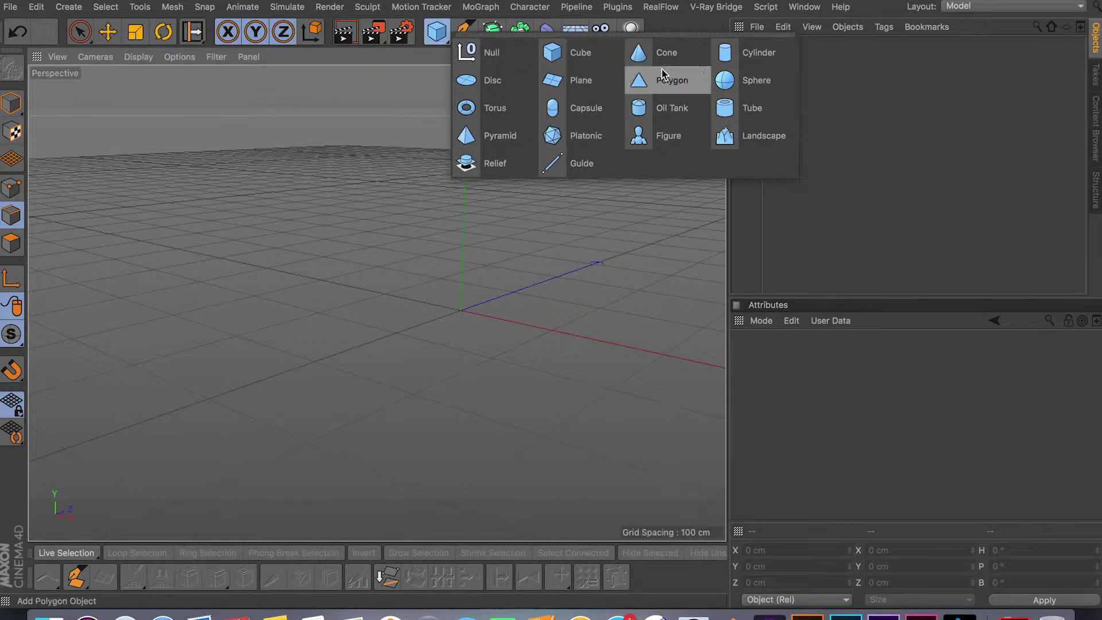
left_click(556, 91)
mouse_move(401, 303)
left_mouse_down("alt")
mouse_move(411, 320)
mouse_move(528, 312)
mouse_move(334, 192)
mouse_move(285, 203)
left_mouse_up("alt")
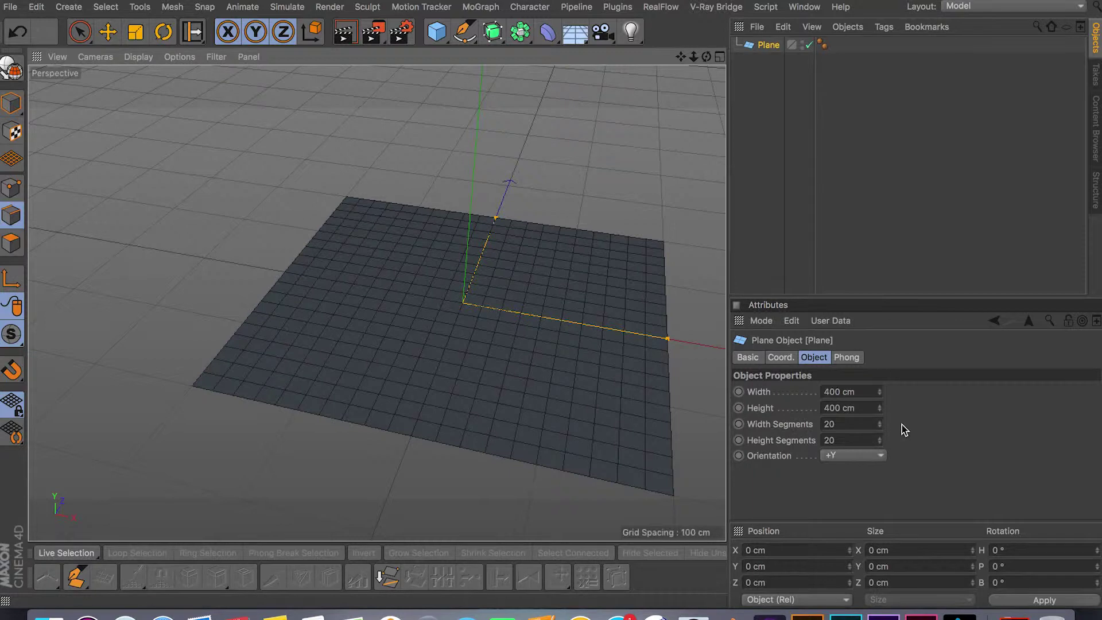
left_click(842, 423)
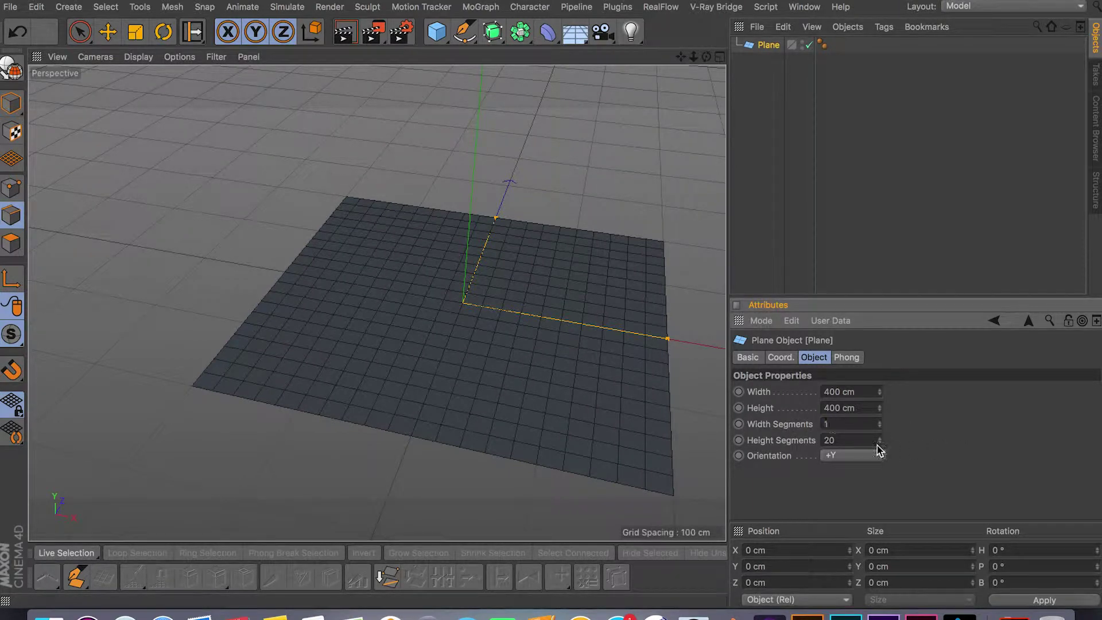
left_click(844, 425)
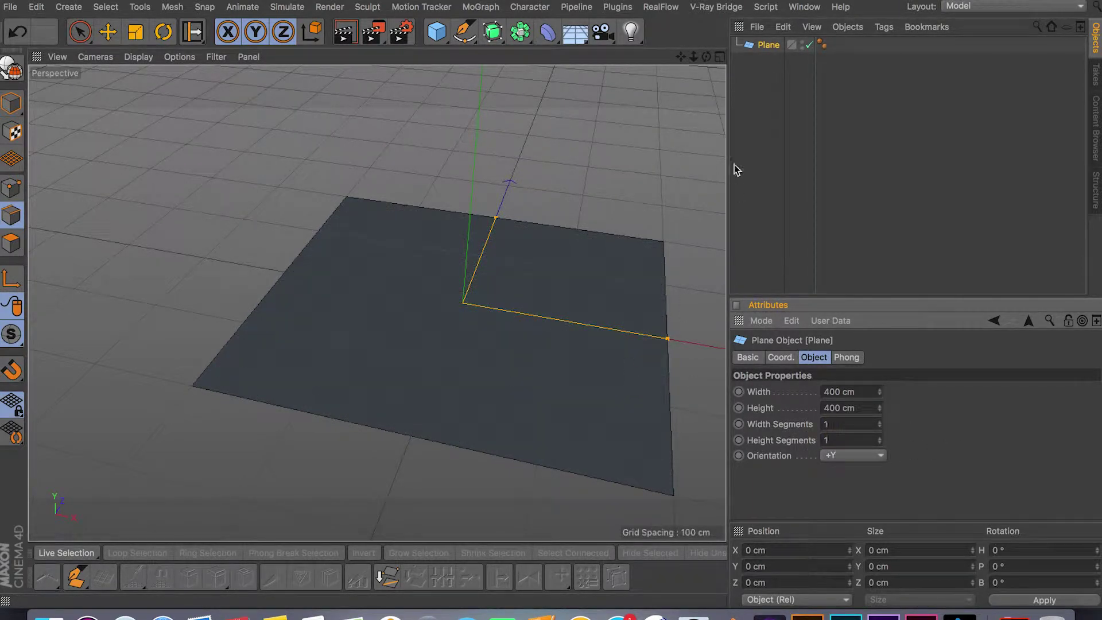
Make the plane editable and rotate the whole object to a 90° pitch so that it stands upright
left_click(769, 45)
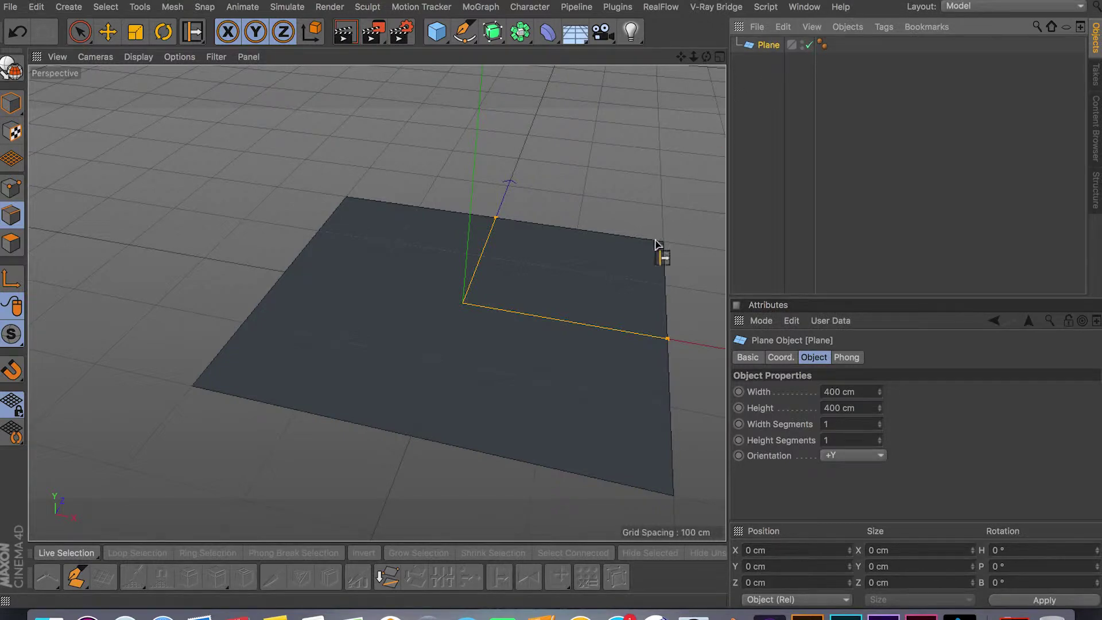
key("c")
left_click(11, 104)
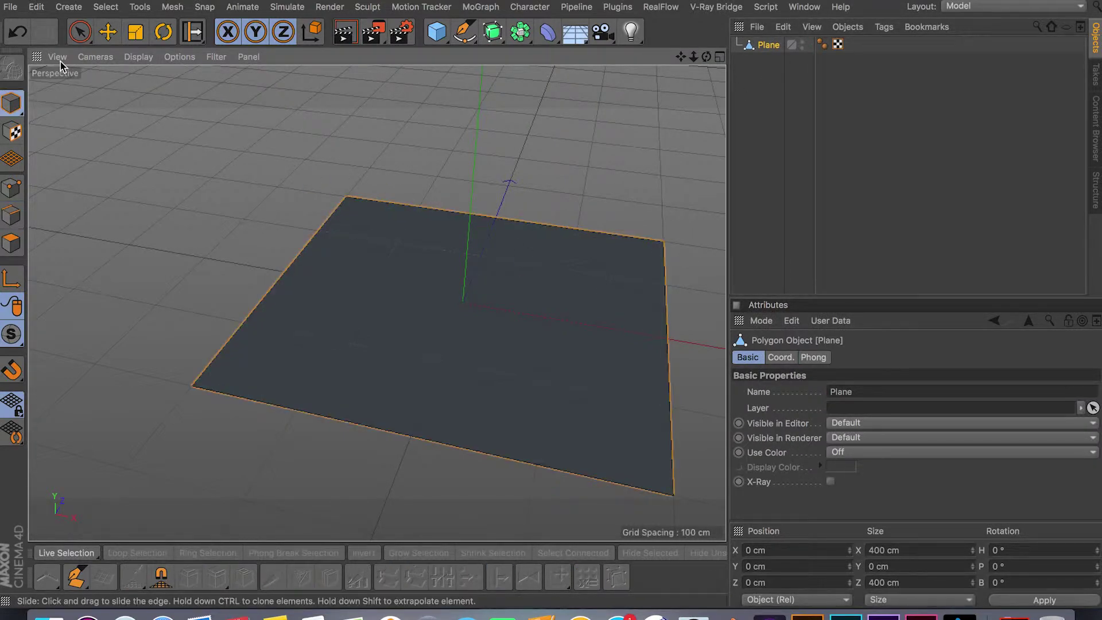
key("r")
left_click_drag(456, 275, 430, 451)
middle_click_drag(581, 310, 434, 312, "alt")
left_click_drag(434, 311, 377, 423, "alt")
left_click(136, 58)
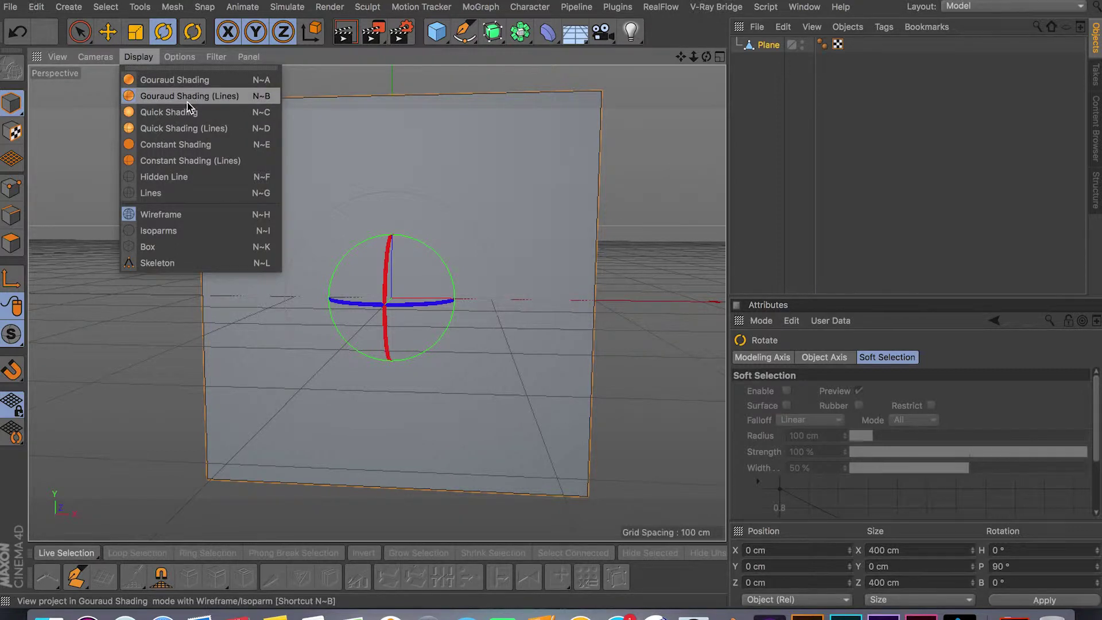
left_click(340, 87)
Switch to polygon editing and divide the plane with two evenly spaced vertical loop cuts
left_click(769, 45)
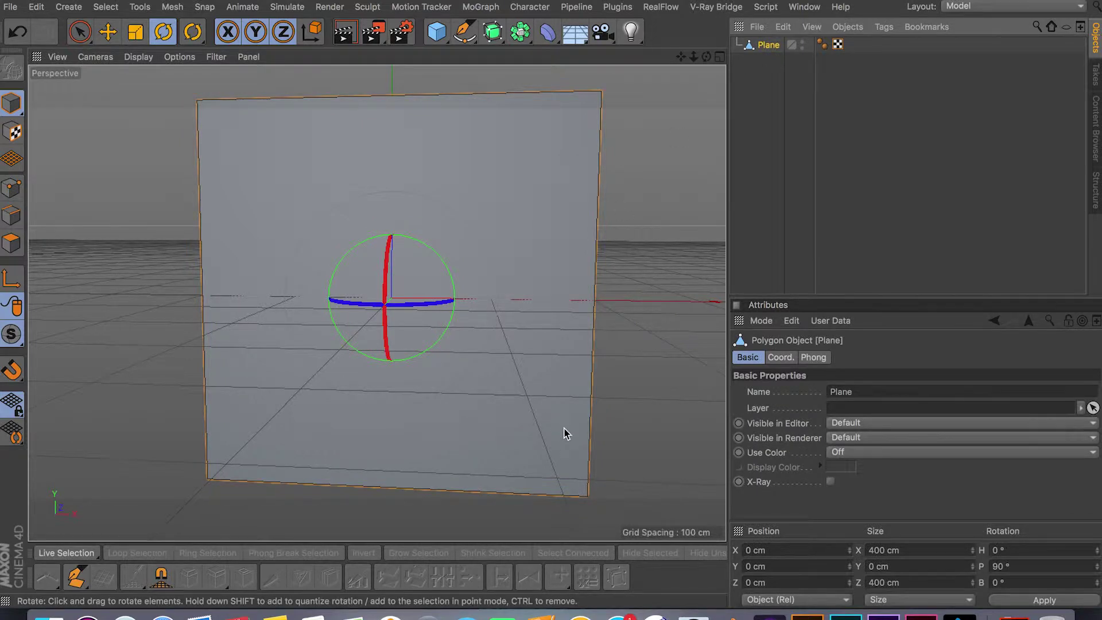
left_click(11, 243)
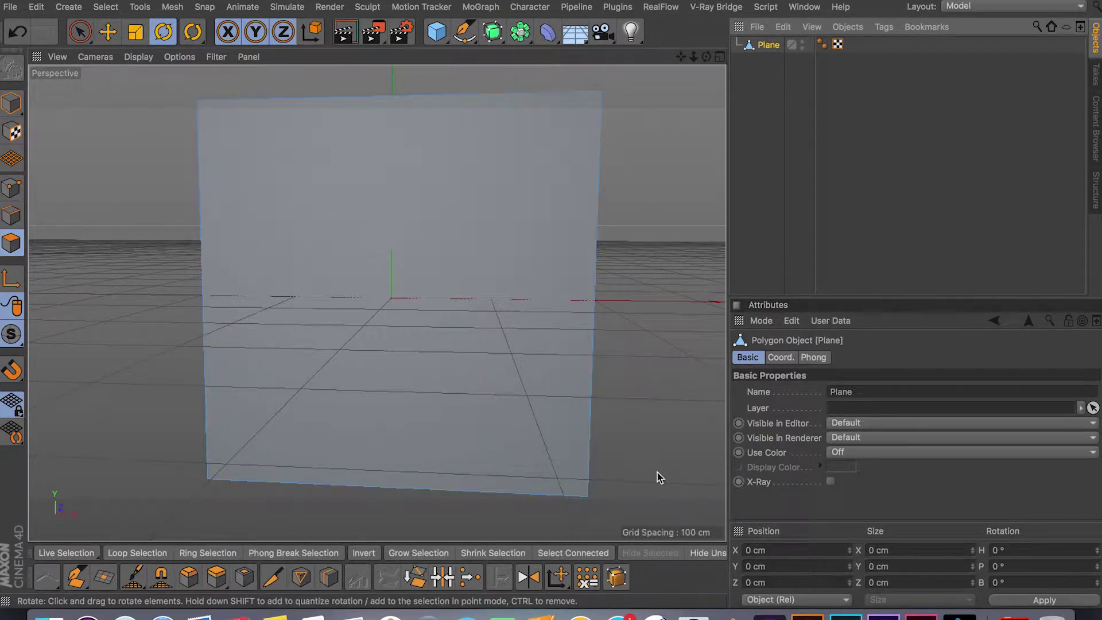
left_click(329, 577)
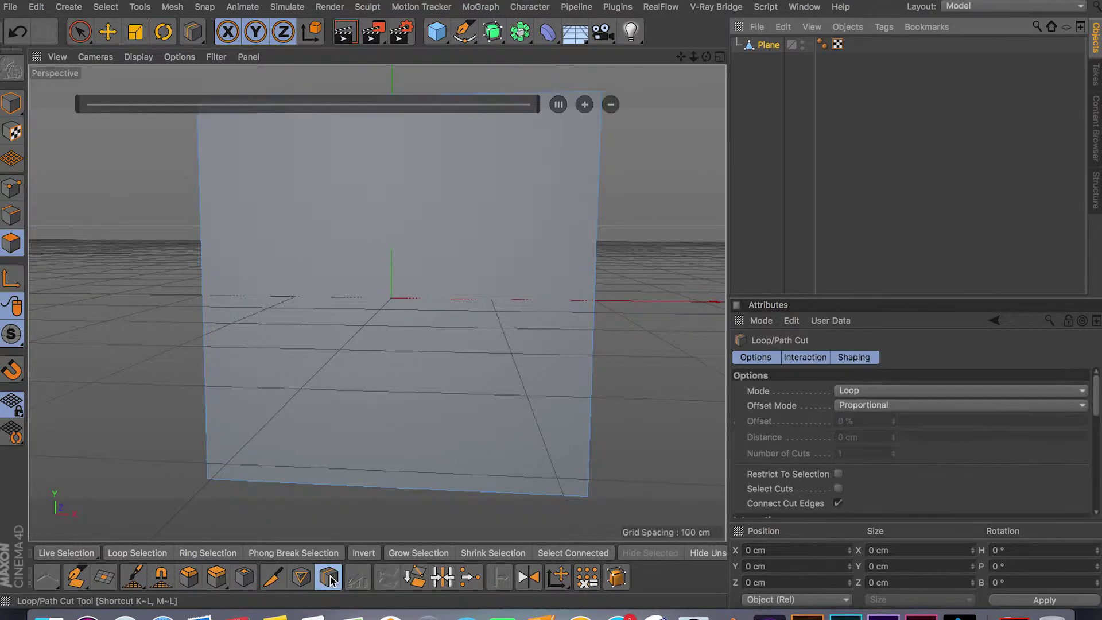
left_click(320, 490)
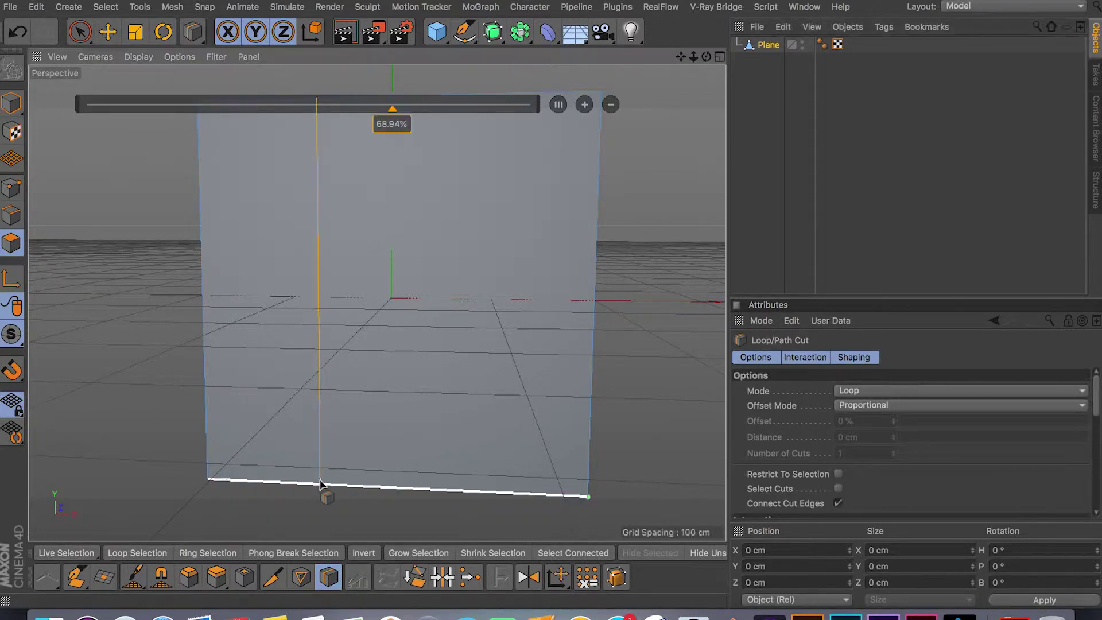
left_click(584, 105)
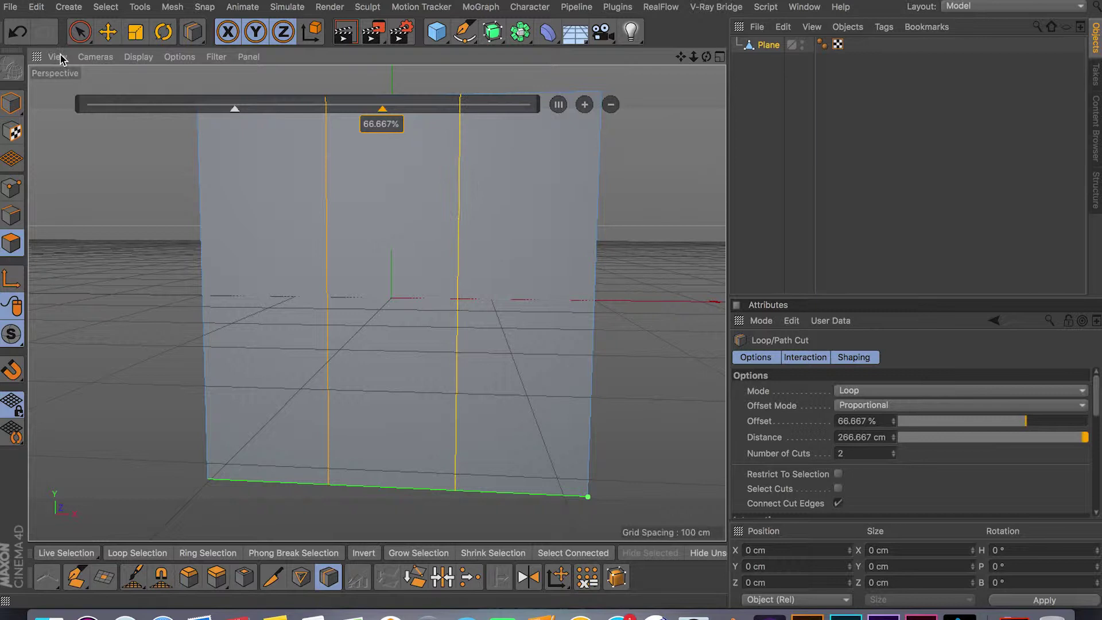
left_click(81, 36)
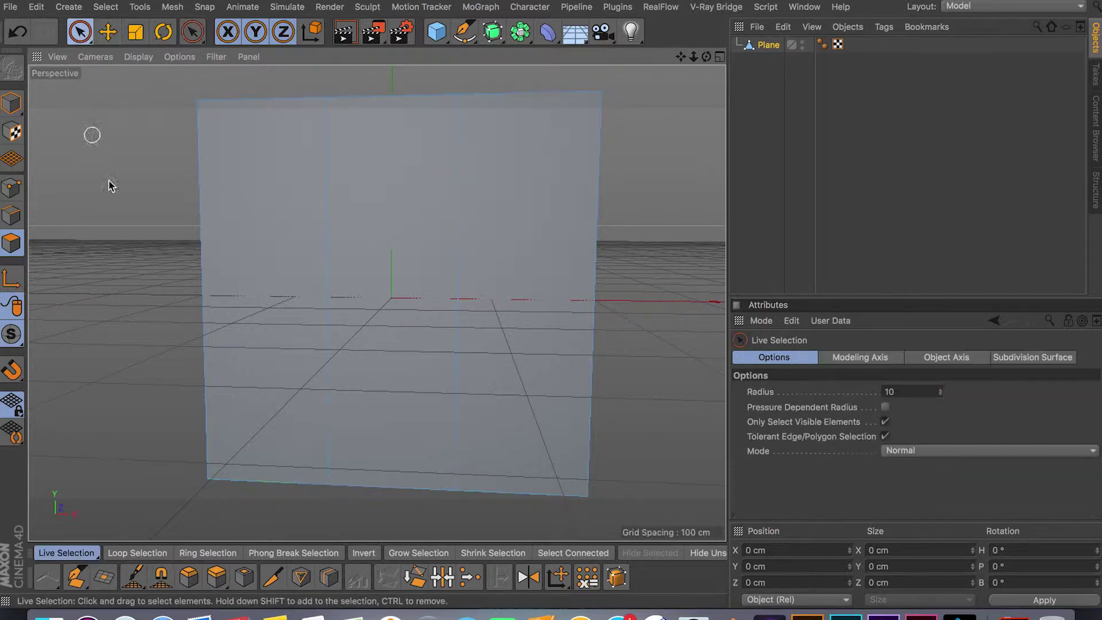
Divide the plane with two evenly spaced horizontal loop cuts using the Loop/Path Cut tool
left_click(329, 577)
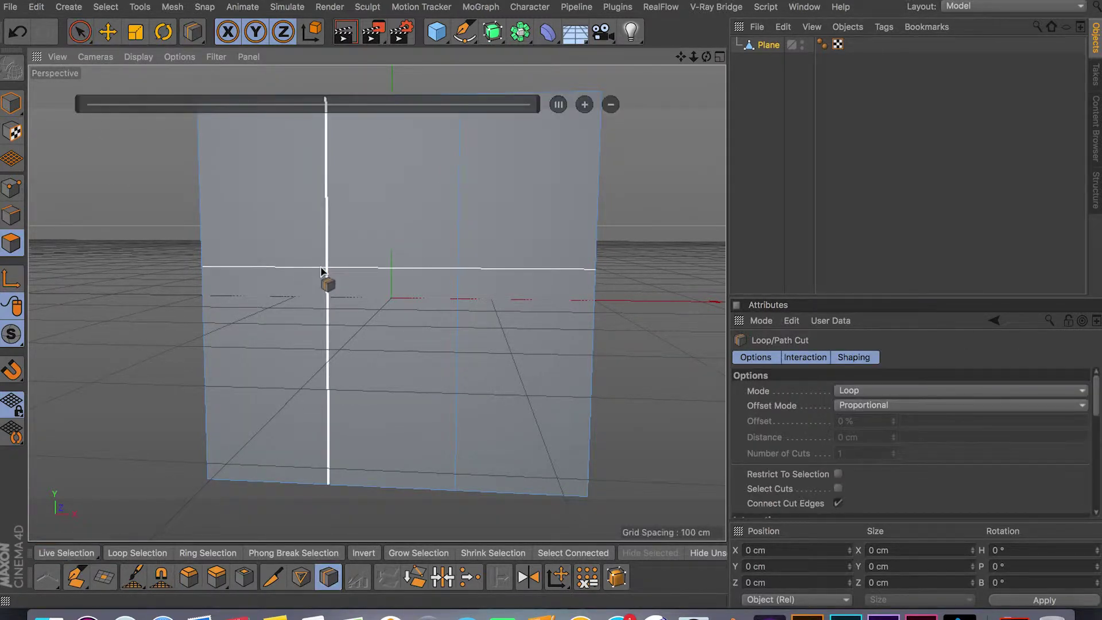
left_click(324, 275)
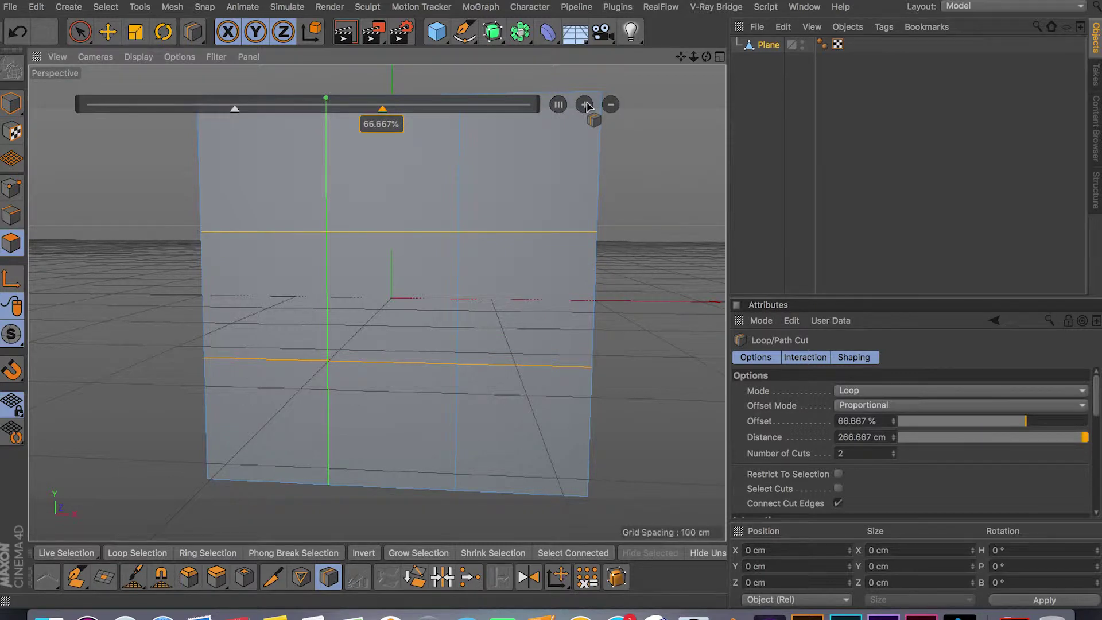
left_click(80, 32)
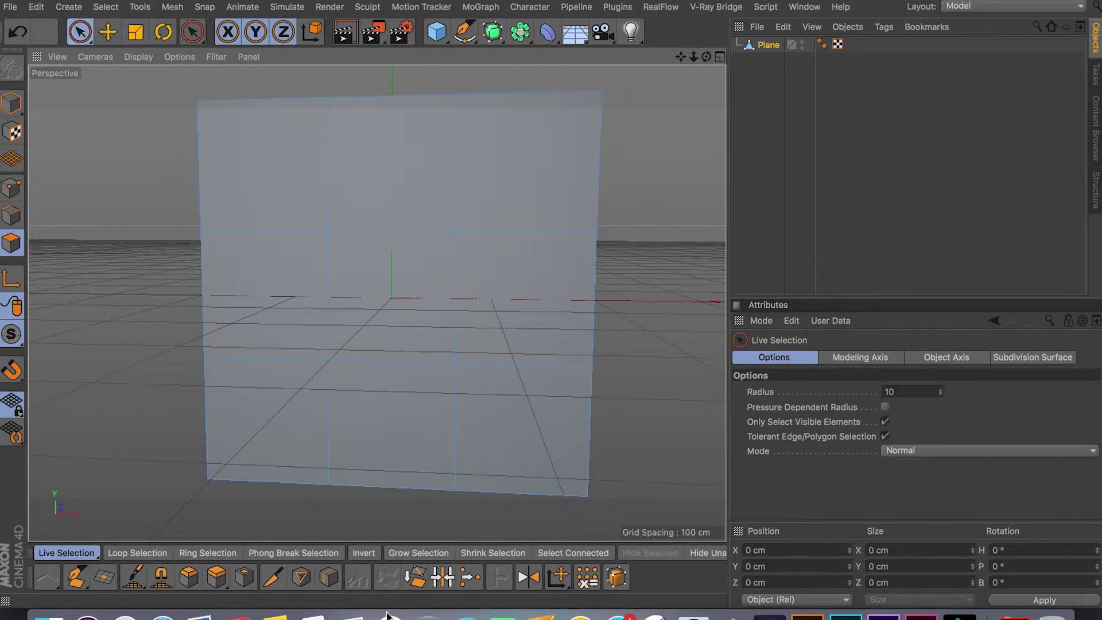
Add one horizontal loop cut centred in the plane's middle row of polygons
left_click(329, 577)
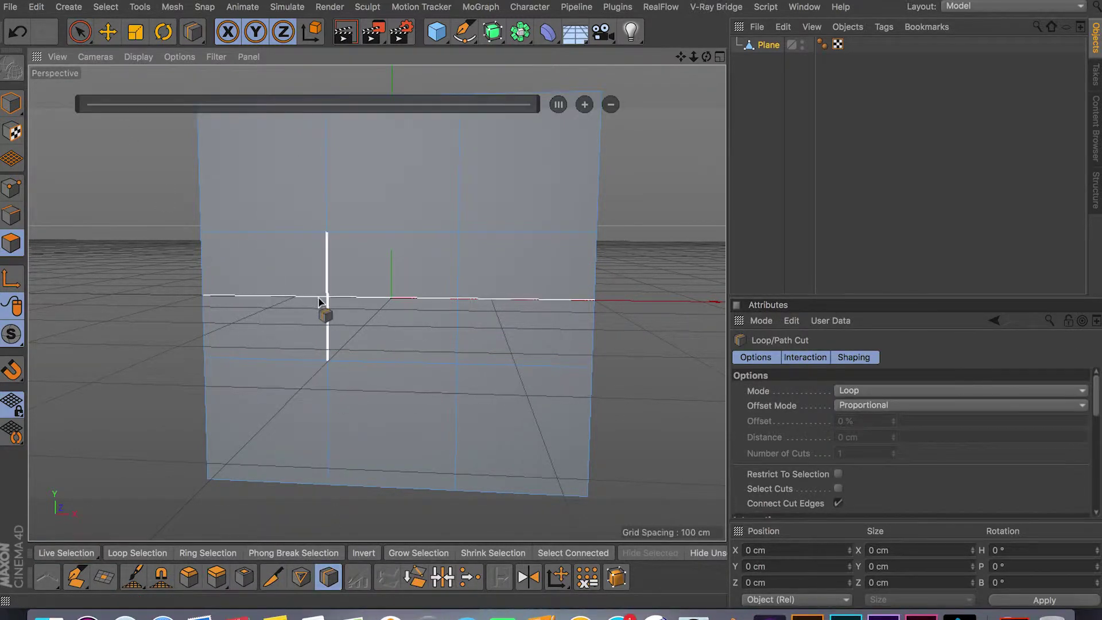
left_click(323, 302)
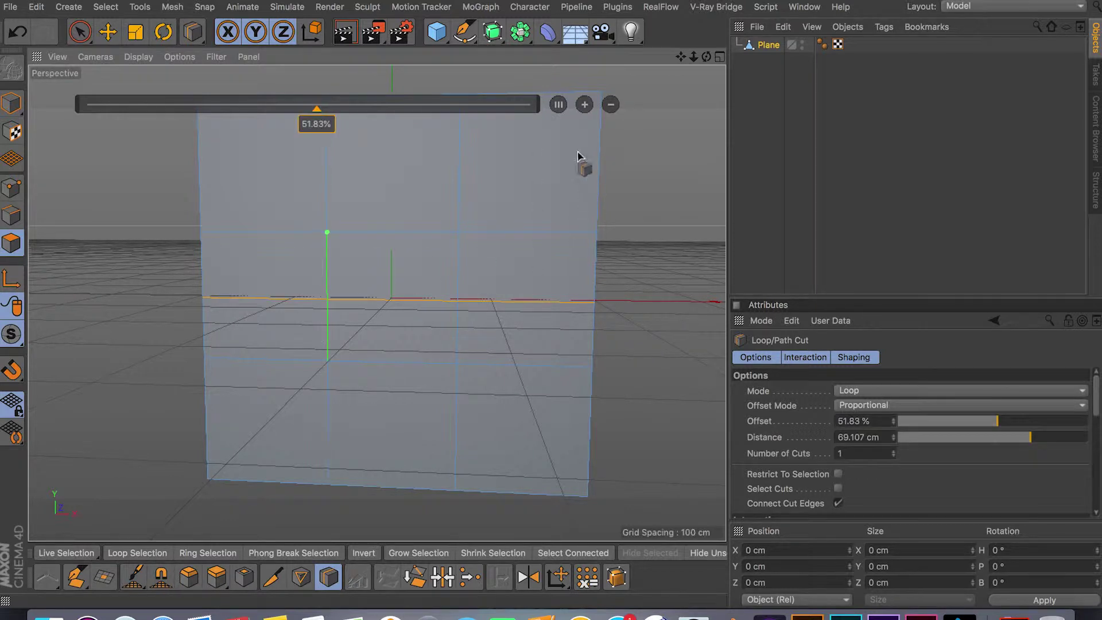
left_click(562, 104)
left_click(90, 33)
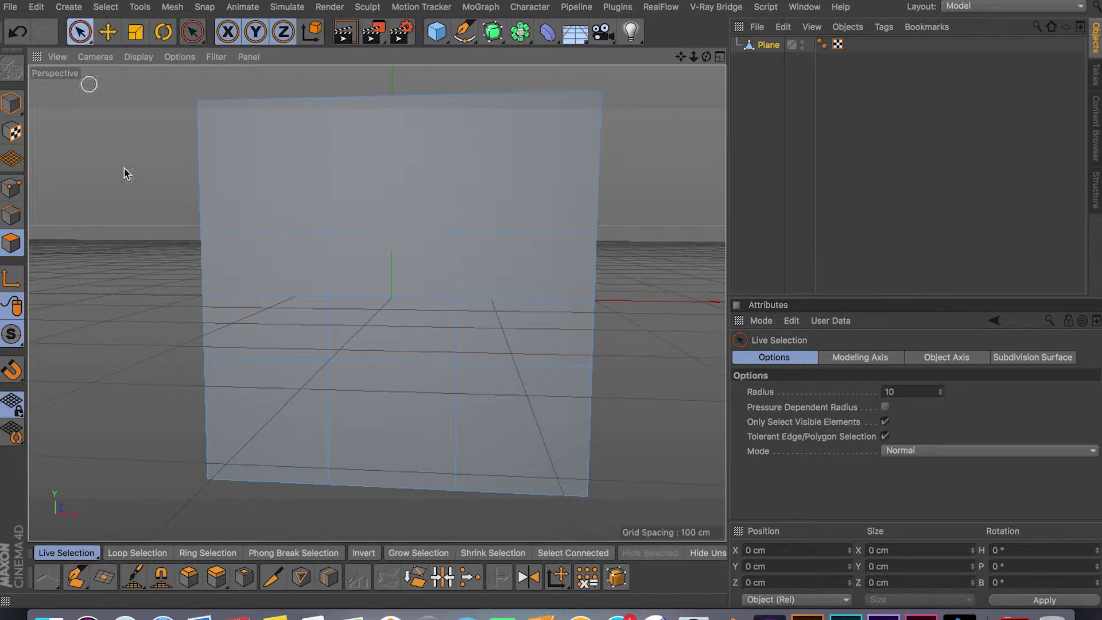
Hide the grid in the perspective view to see the plane's polygons clearly
left_click(340, 312)
scroll(339, 312, "up", 3)
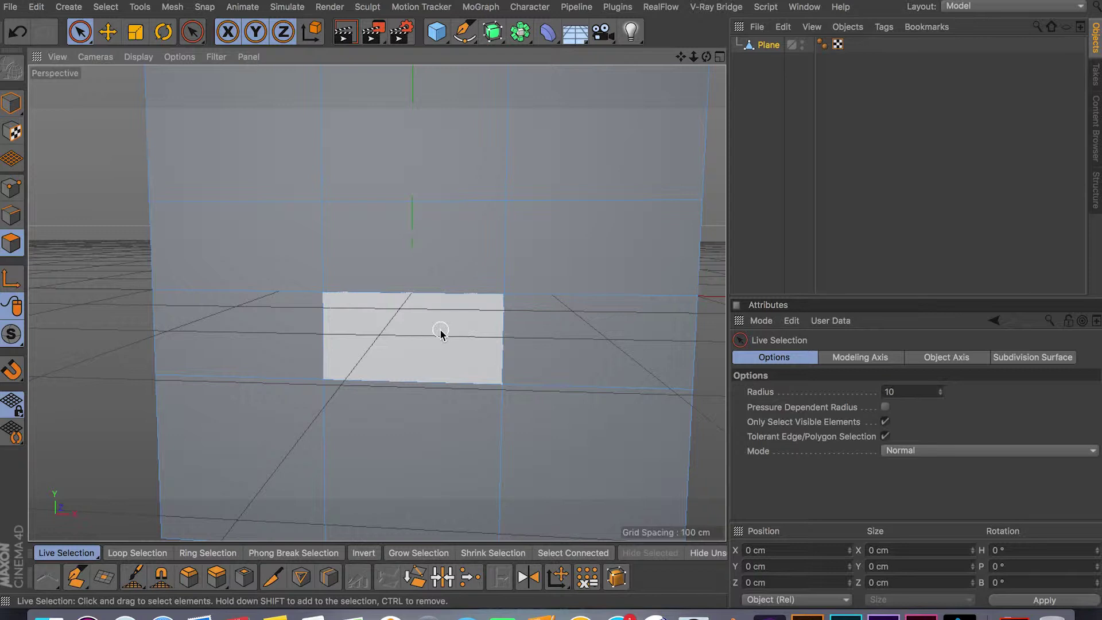
scroll(402, 327, "up", 5)
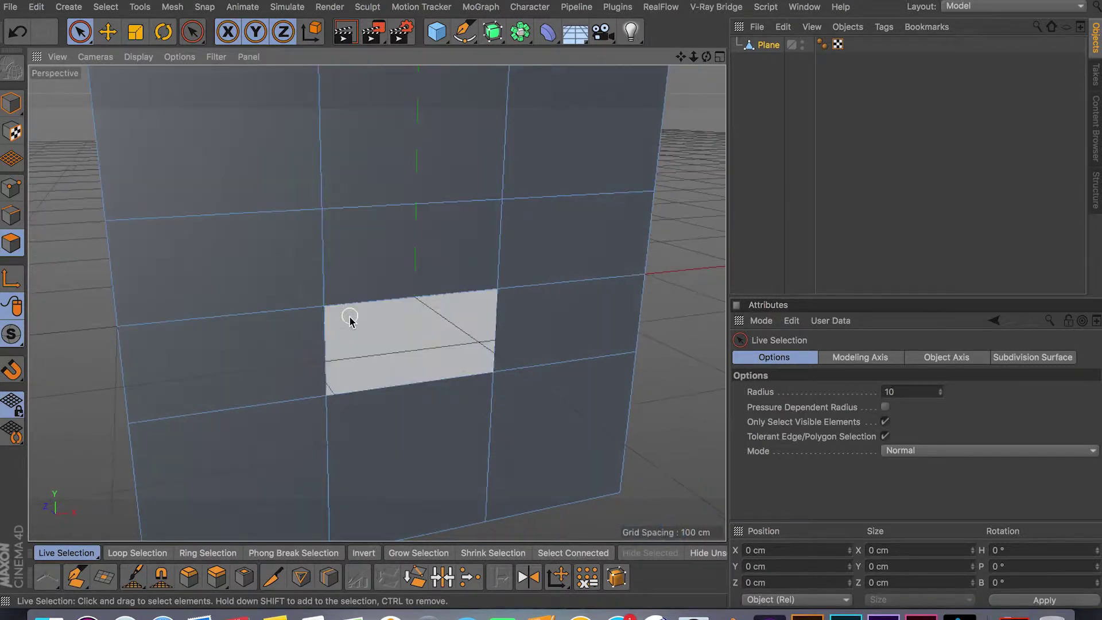
left_click(216, 56)
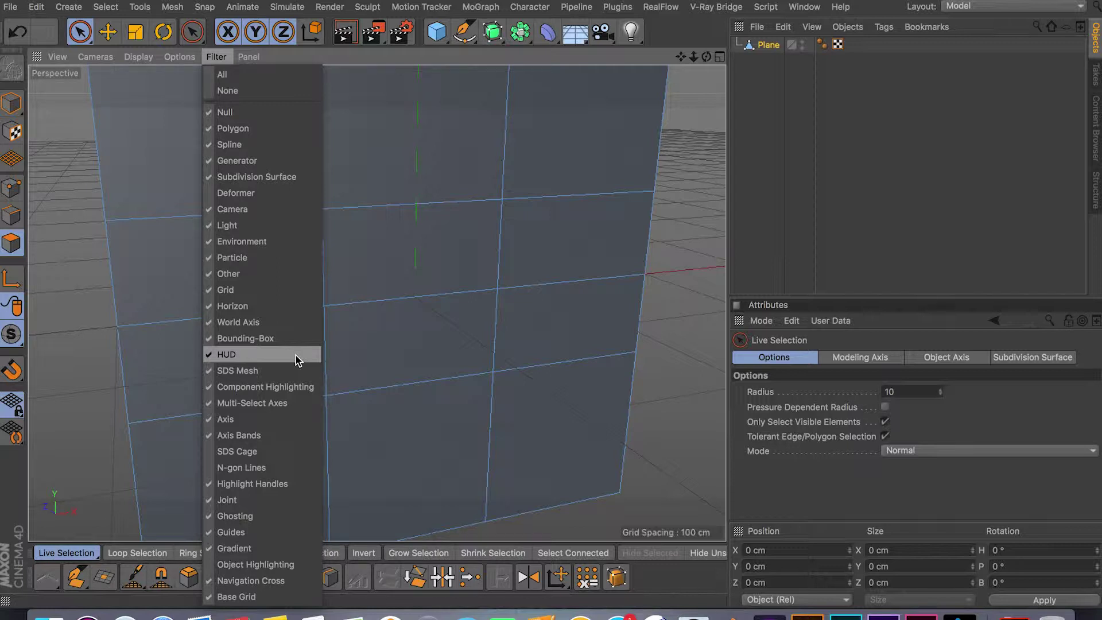
left_click(293, 290)
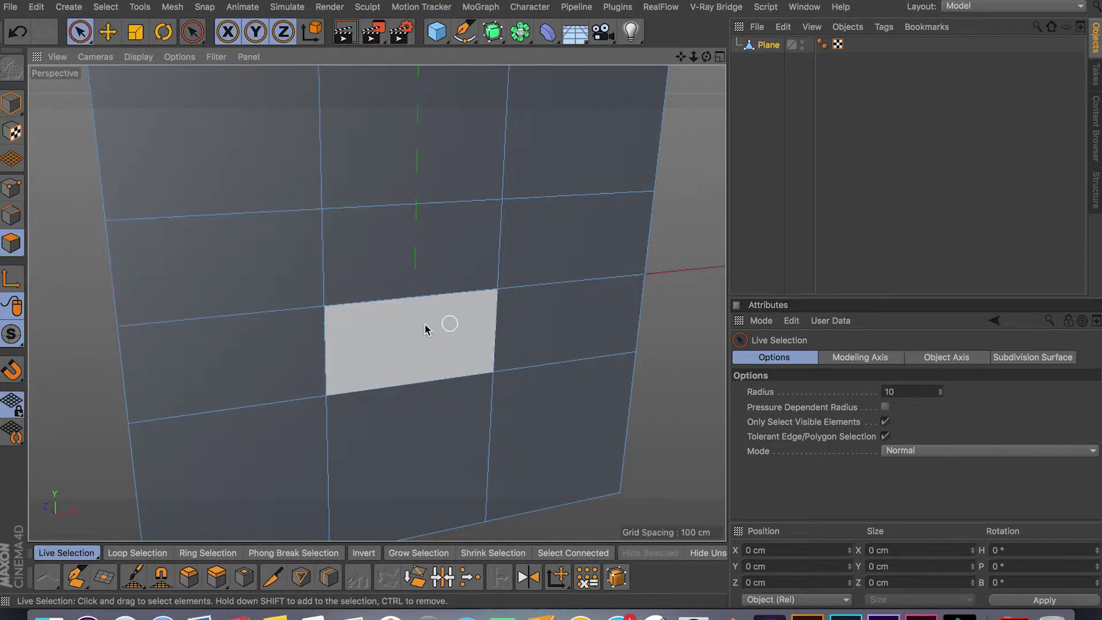
Select the three edges along the plane's horizontal centre line and bevel them in Chamfer mode with an offset of about 10.6 cm
left_click(12, 216)
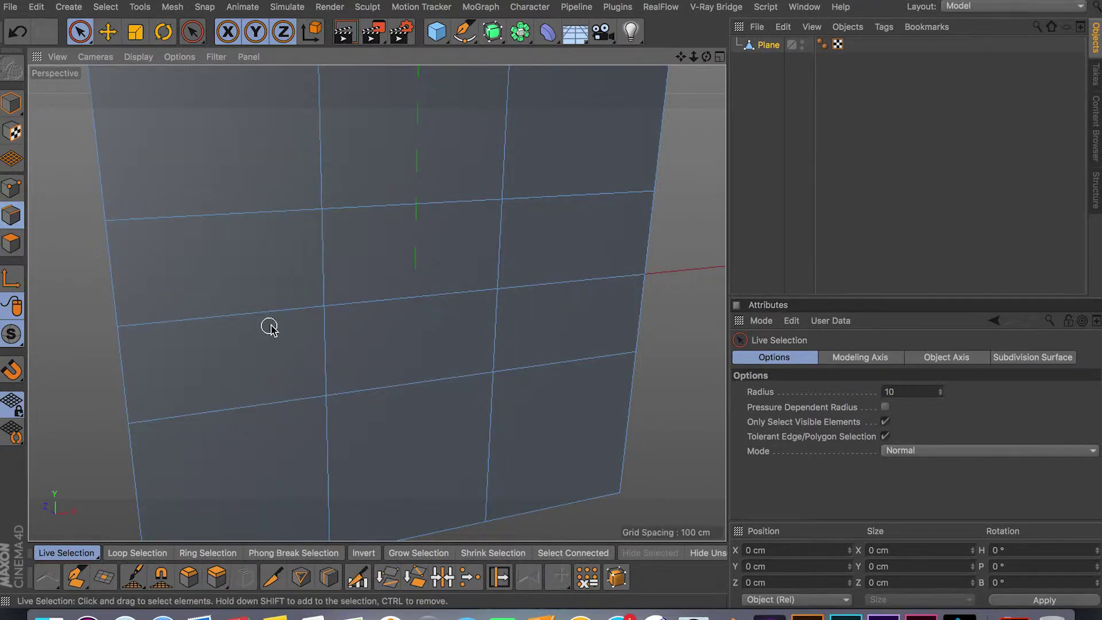
left_click(431, 303, "shift")
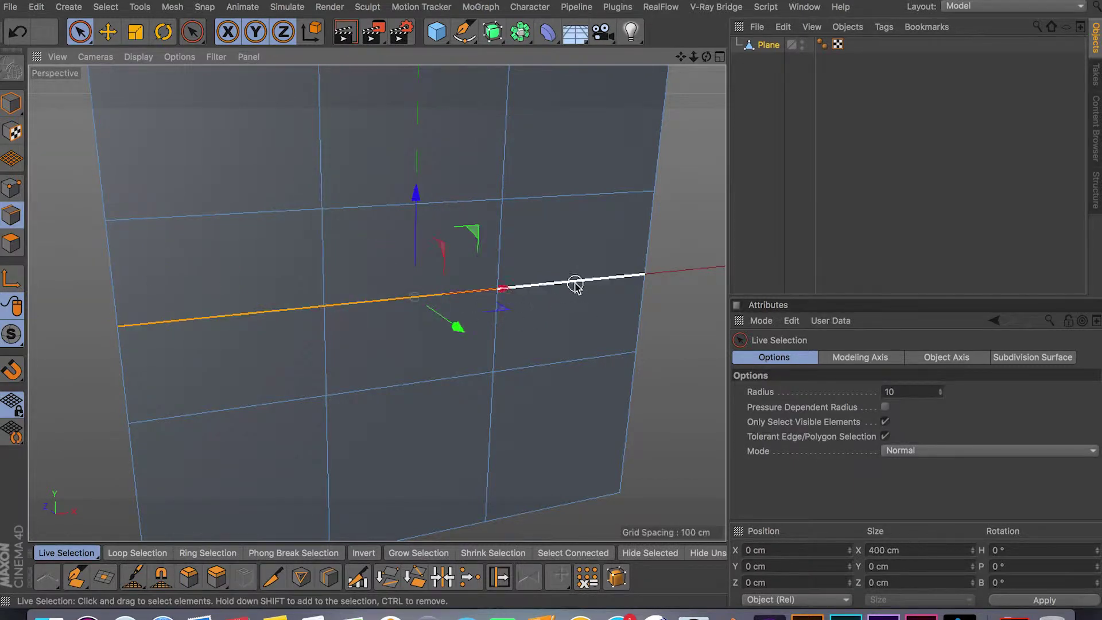
left_click(196, 579)
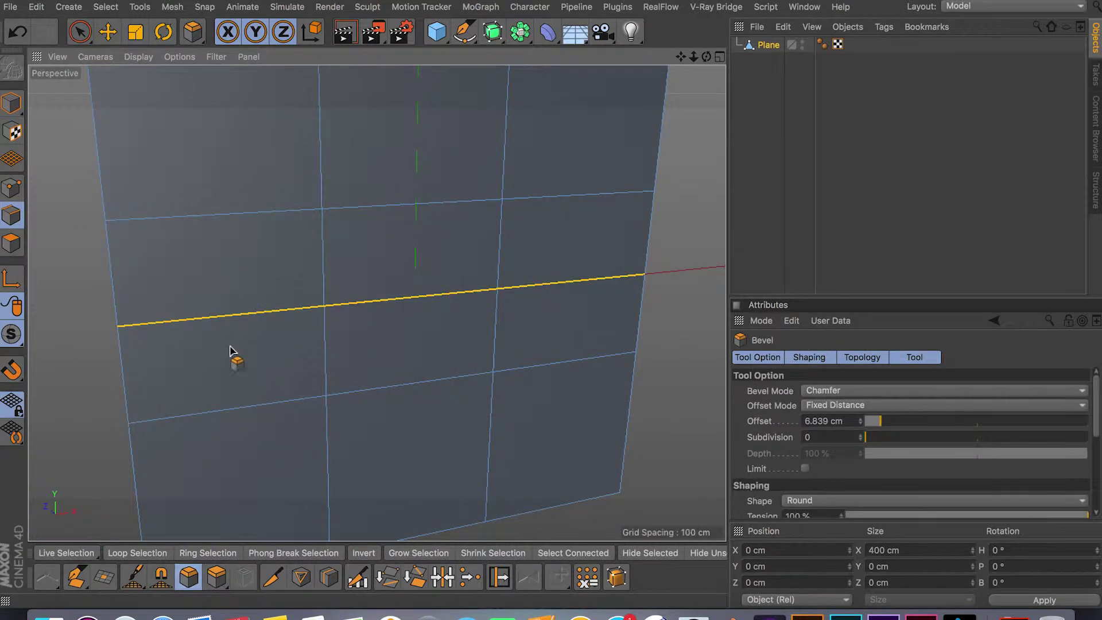
left_click_drag(254, 322, 260, 333)
left_click_drag(315, 385, 347, 428, "alt")
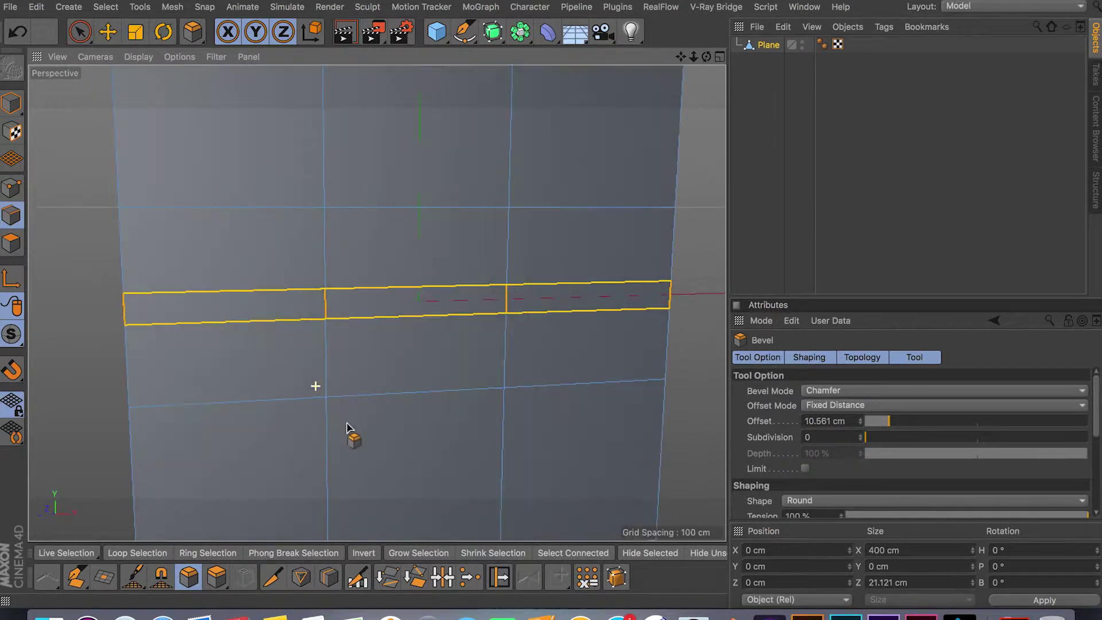
left_click(79, 32)
left_click(95, 328)
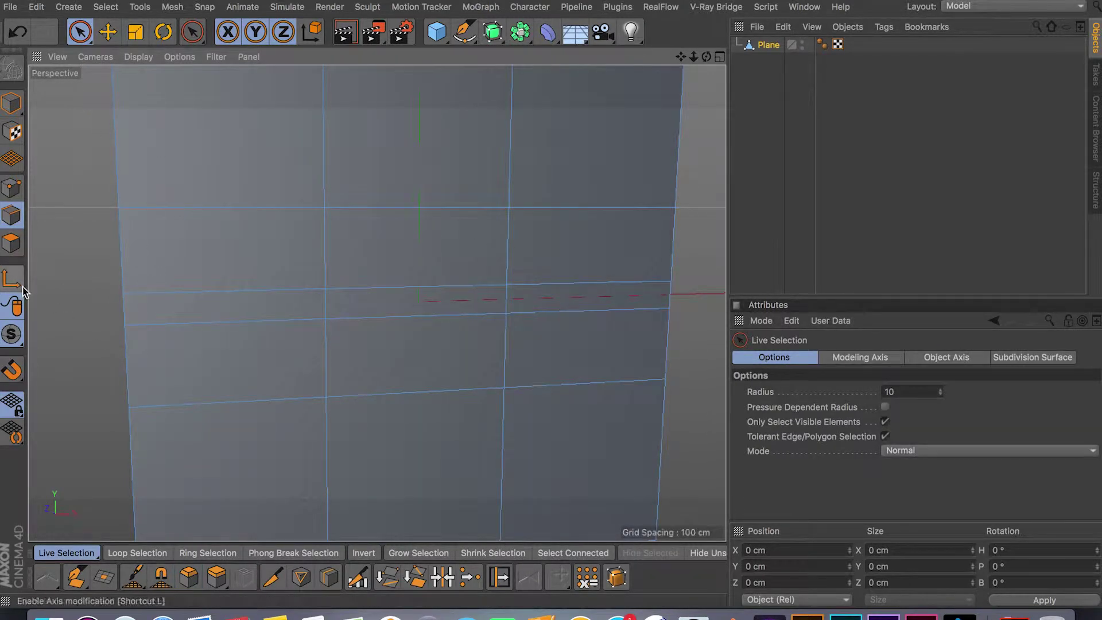
Select the three polygons of the narrow centre strip and extrude them about 30 cm back into the wall
left_click(12, 242)
left_click(183, 310)
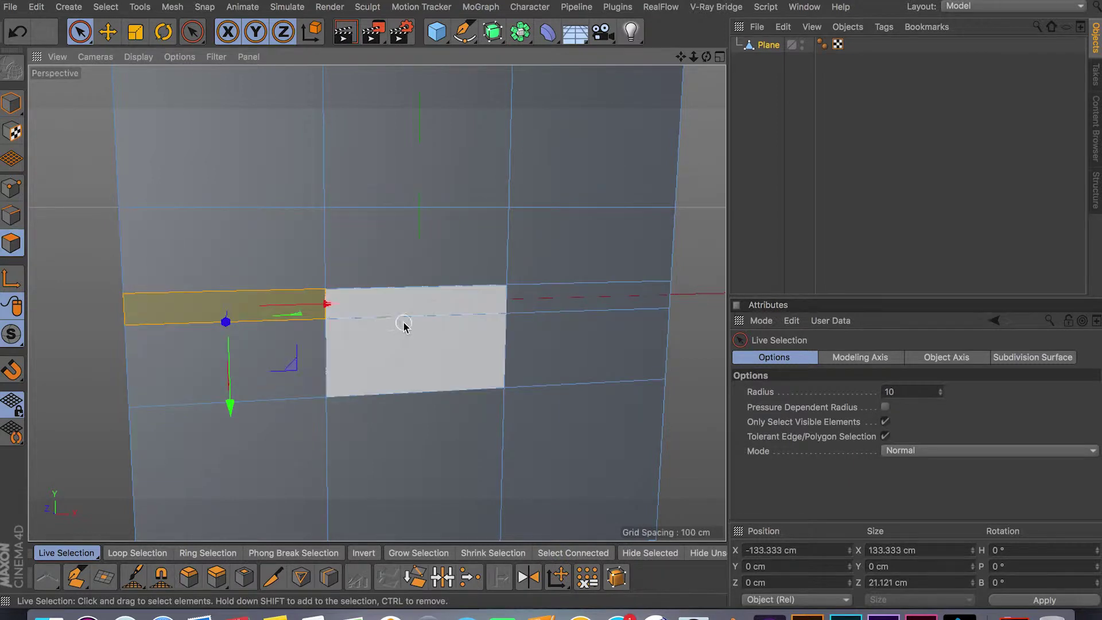
left_click(408, 309, "shift")
left_click(566, 303, "shift")
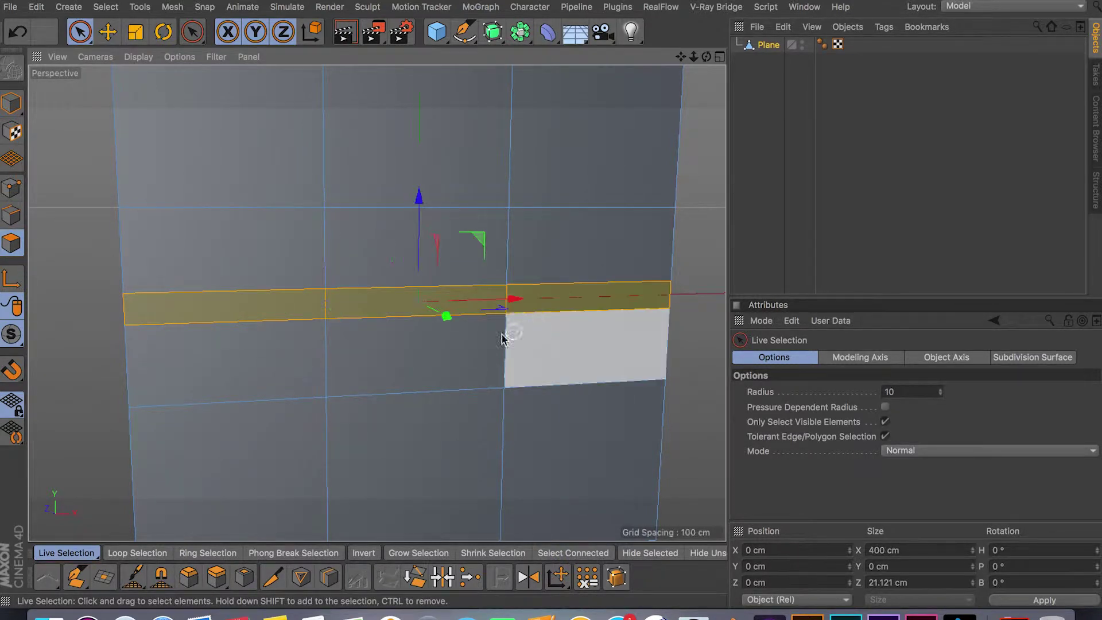
left_click_drag(447, 316, 435, 314)
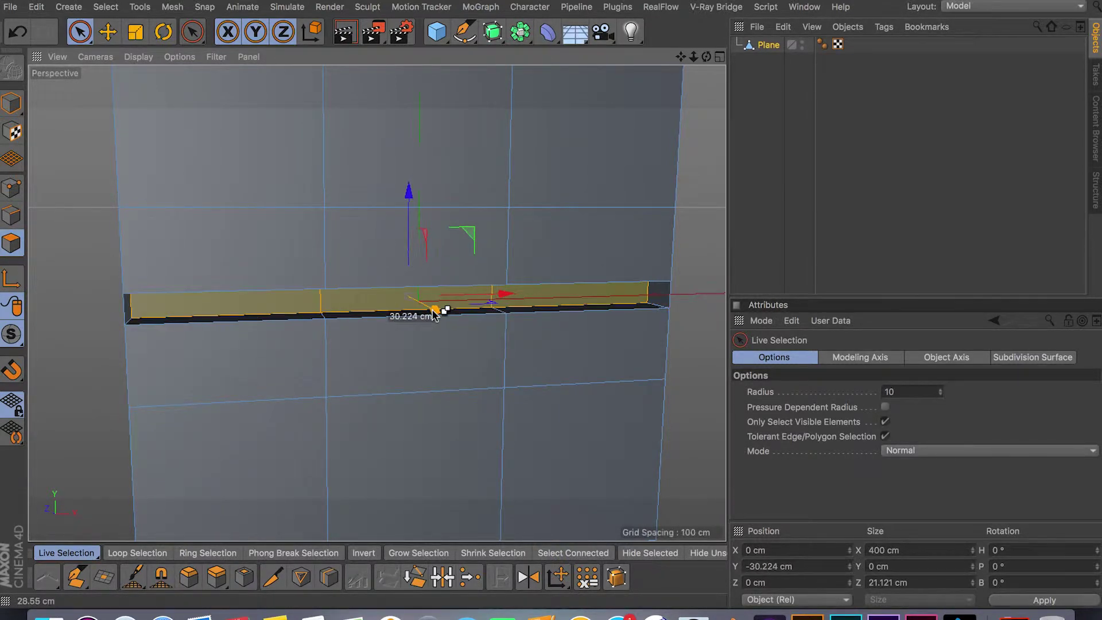
Delete the small polygons closing the recessed groove at both side edges of the plane
left_click_drag(93, 329, 231, 341, "alt")
left_click(192, 295)
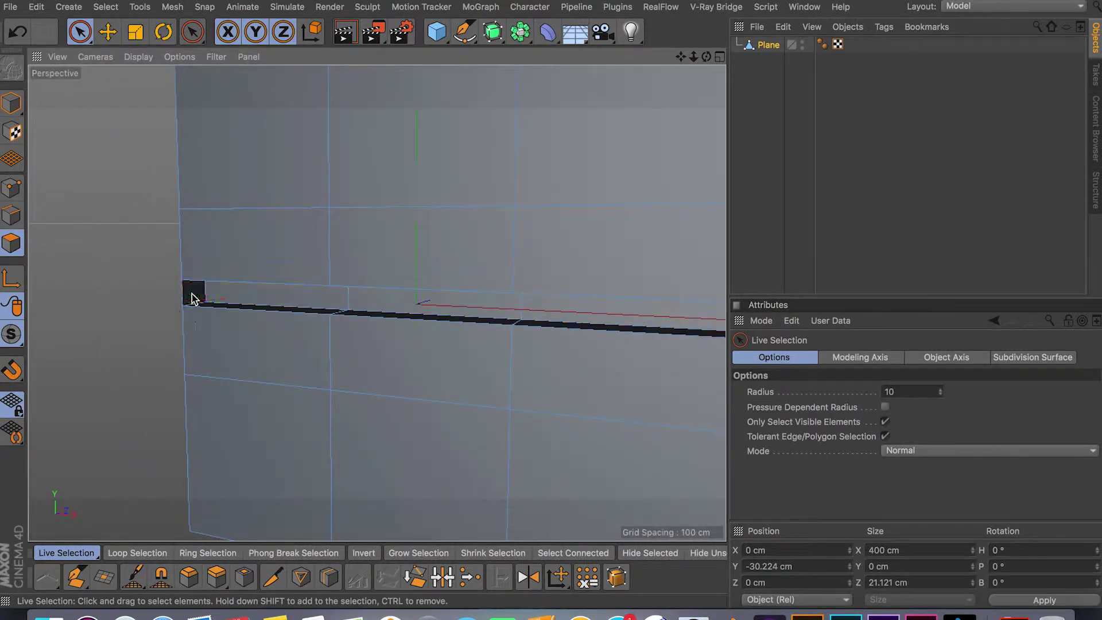
key("Delete")
left_click_drag(440, 335, 275, 327, "alt")
left_click(635, 289)
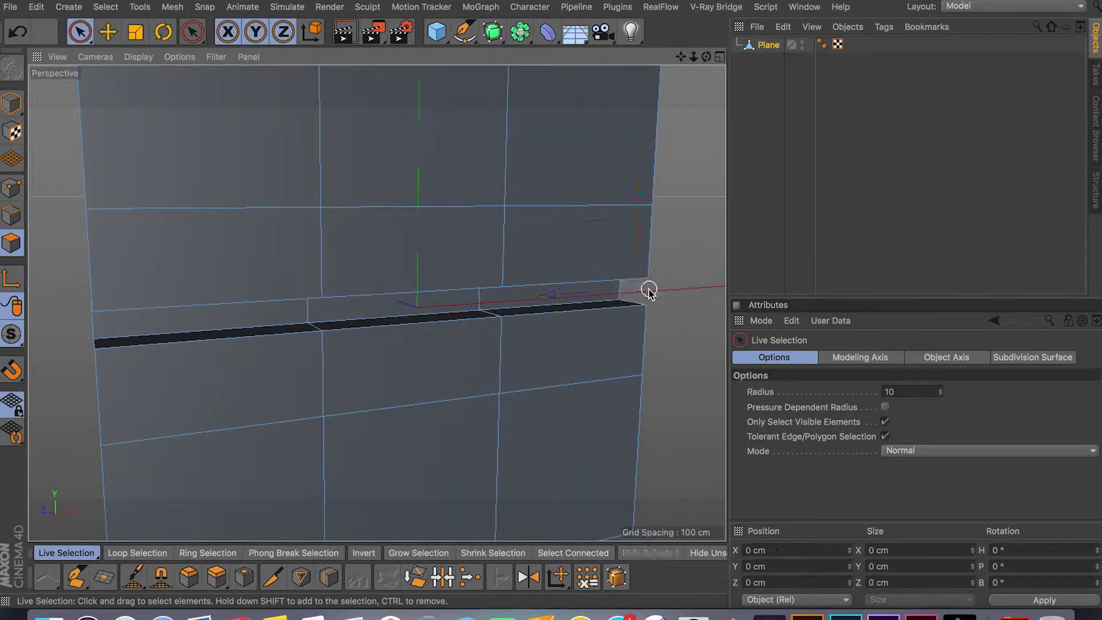
left_click(495, 37)
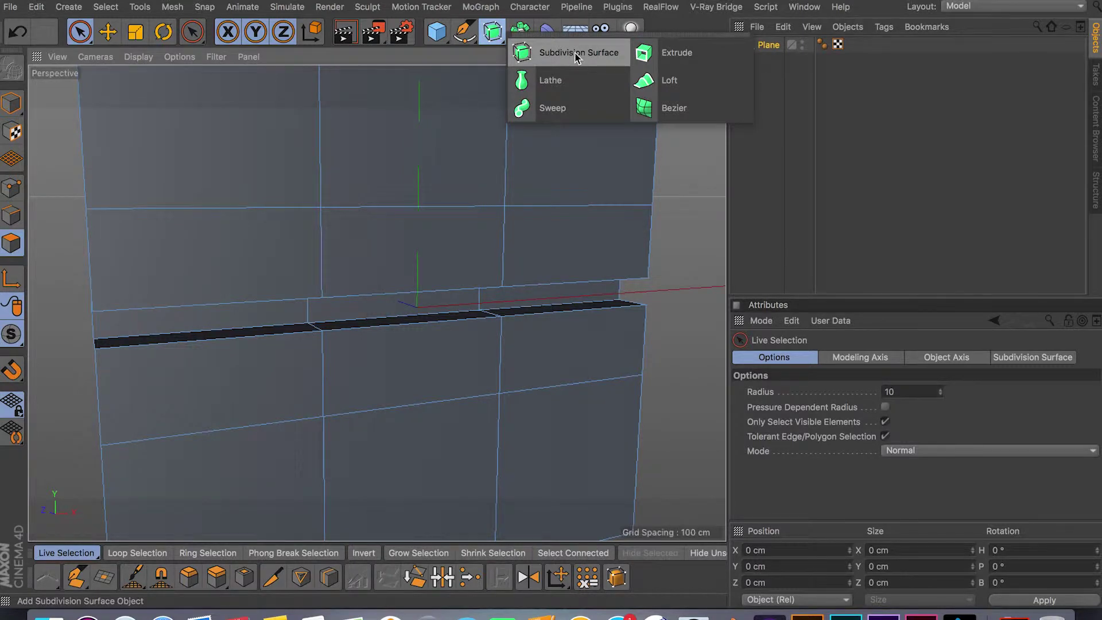
left_click(577, 53)
key("super+z")
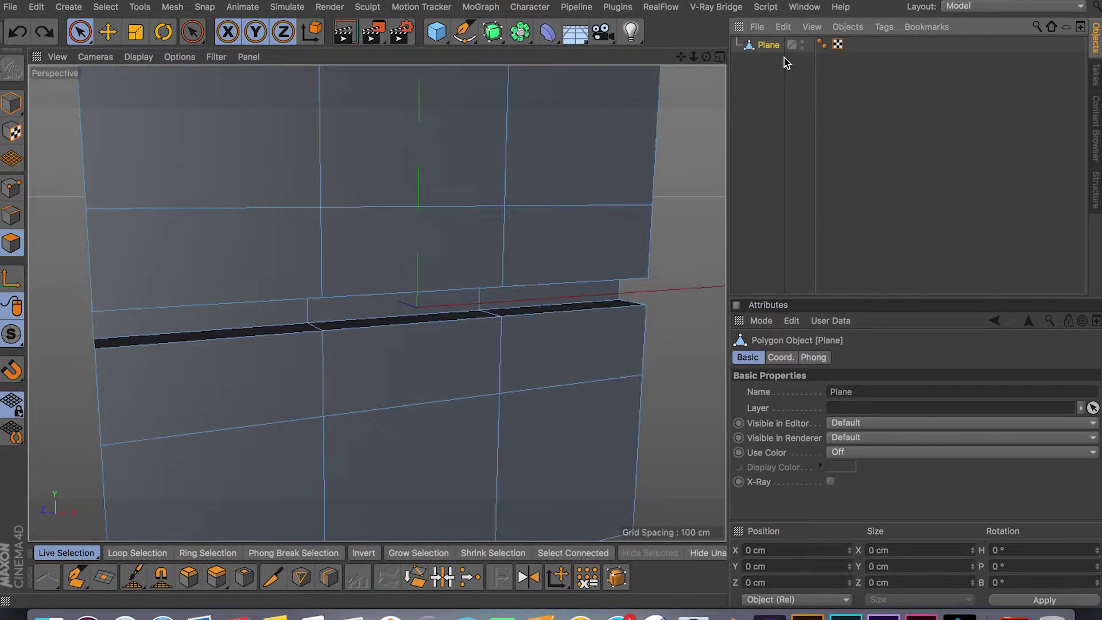
Add a Subdivision Surface as the parent of the plane and inspect the smoothed panel from the front
left_click(495, 37)
left_click(581, 67, "alt")
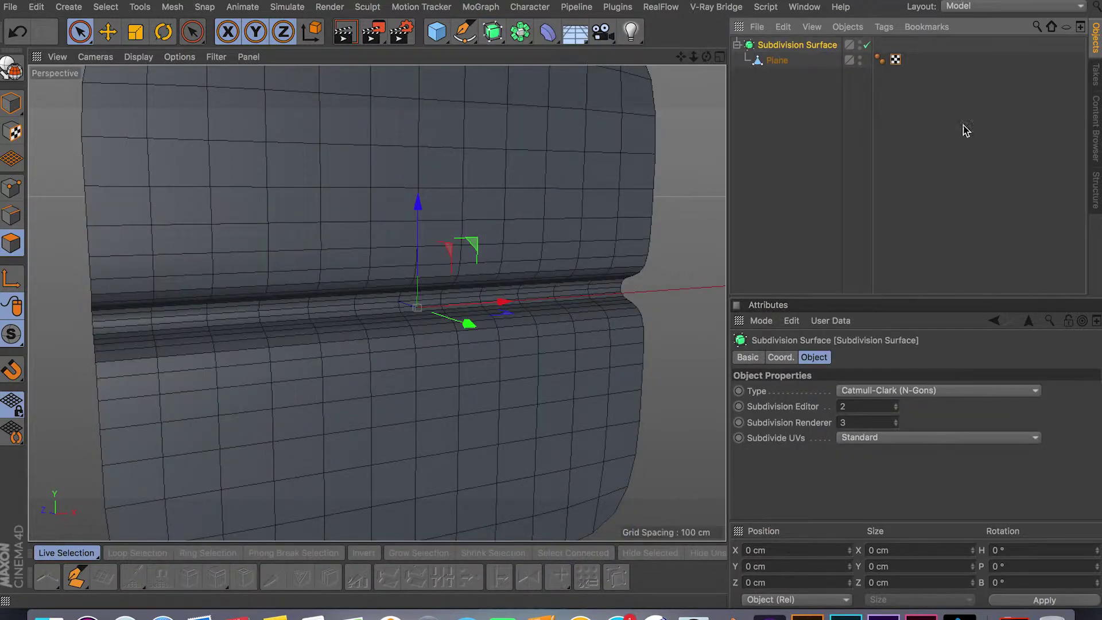
scroll(567, 195, "down", 3)
left_click_drag(567, 197, 577, 209, "alt")
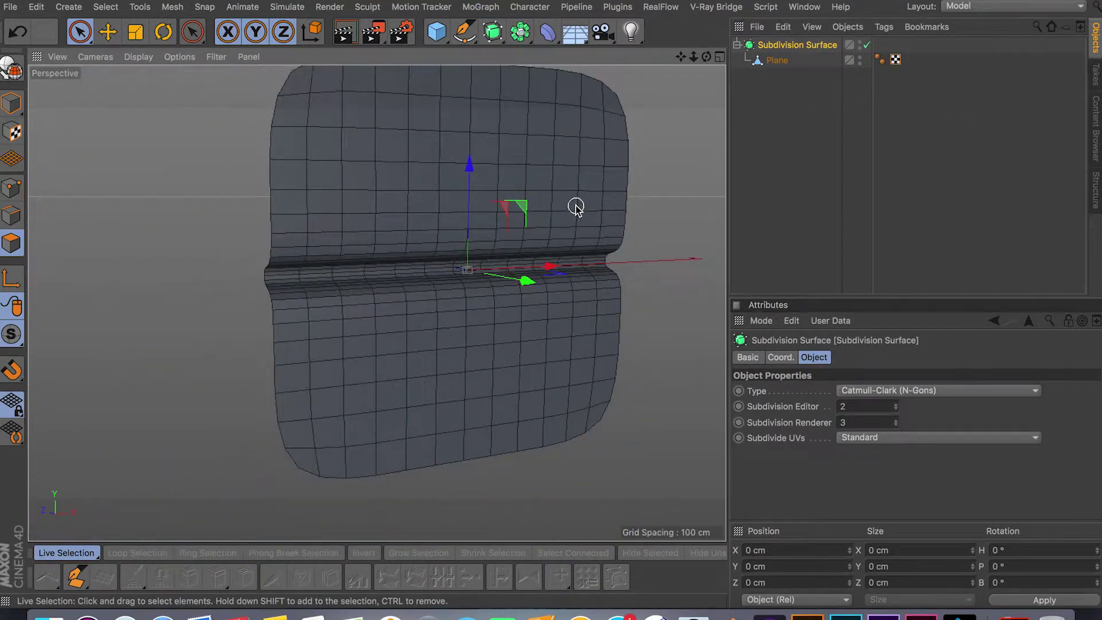
left_click_drag(557, 292, 656, 274, "alt")
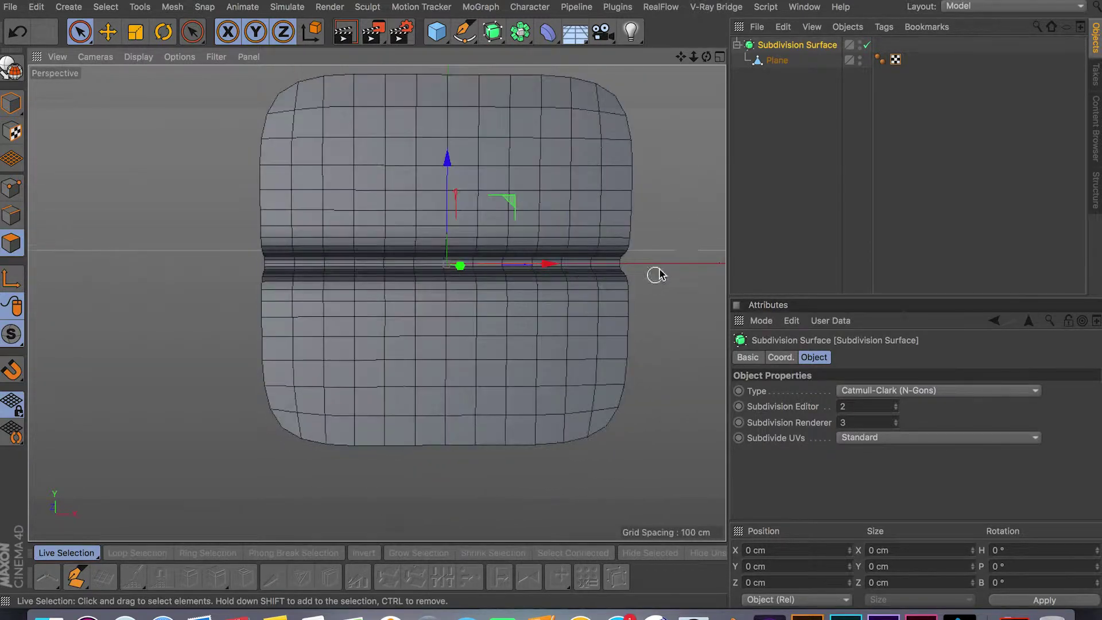
Select the plane and turn off the Subdivision Surface to work on the low-poly mesh around the groove
left_click(776, 60)
key("q")
scroll(467, 286, "up", 4)
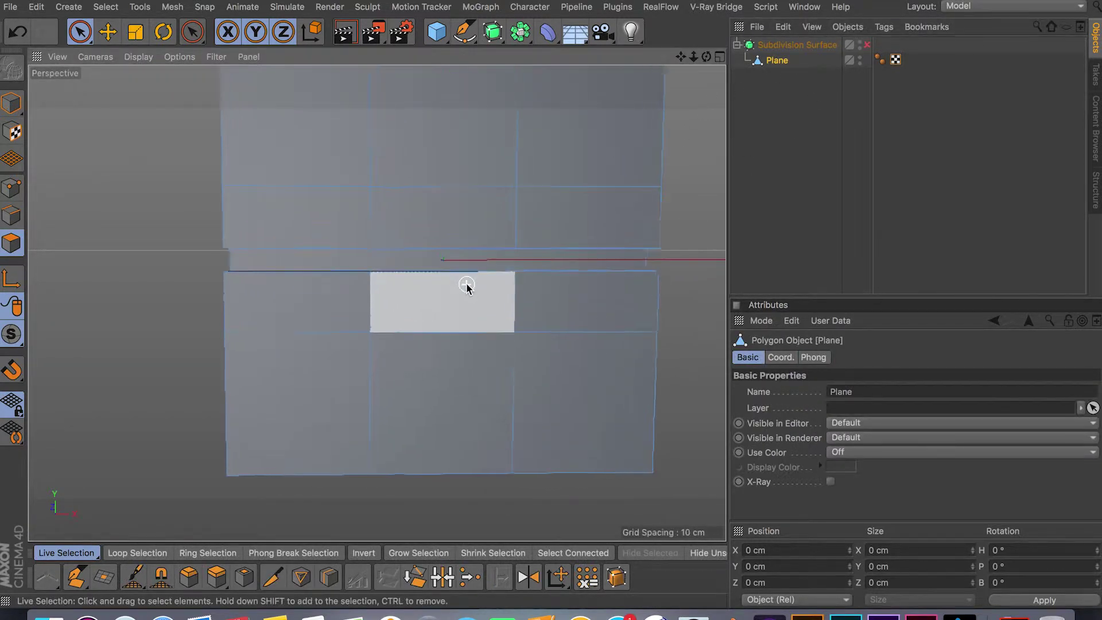
Examine the low-poly groove and the polygons below it from several angles
scroll(465, 290, "down", 1)
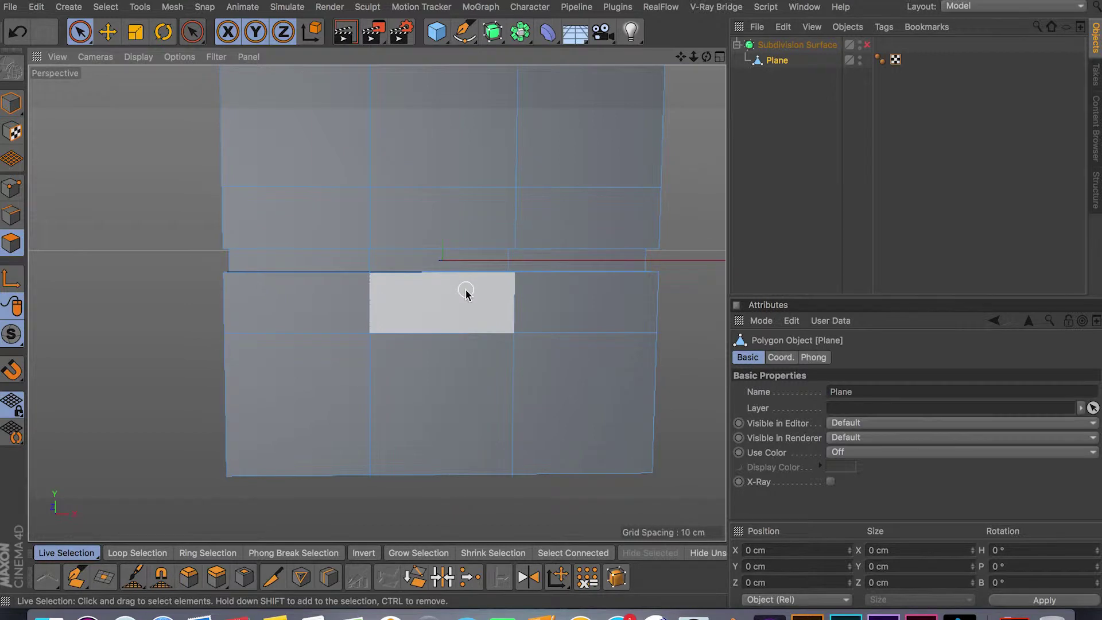
left_click_drag(466, 294, 475, 361, "alt")
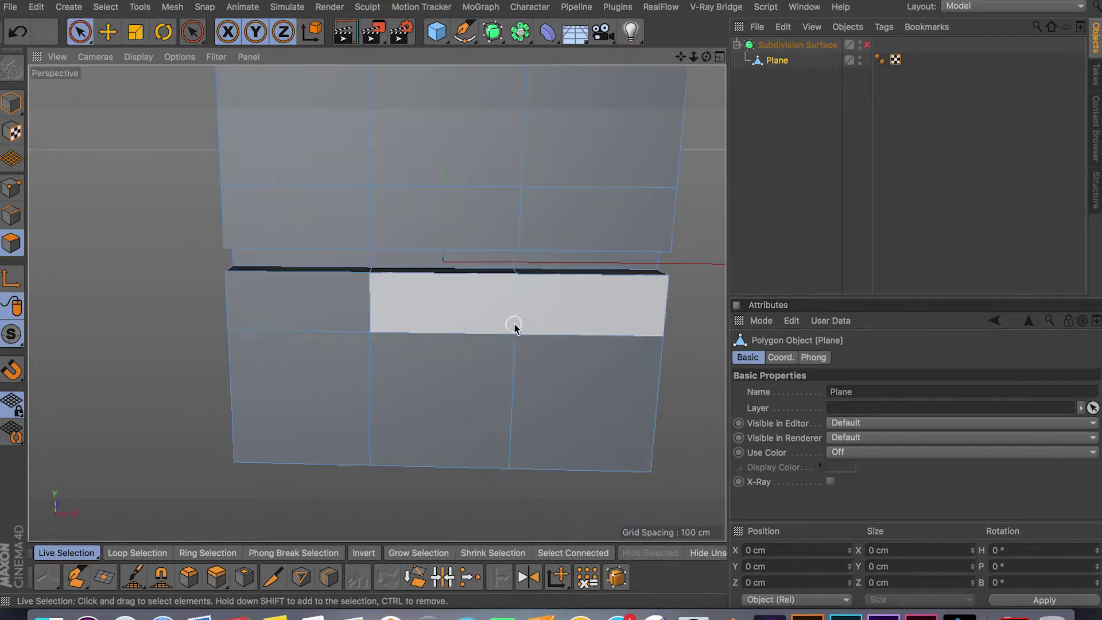
left_click_drag(516, 327, 416, 255, "alt")
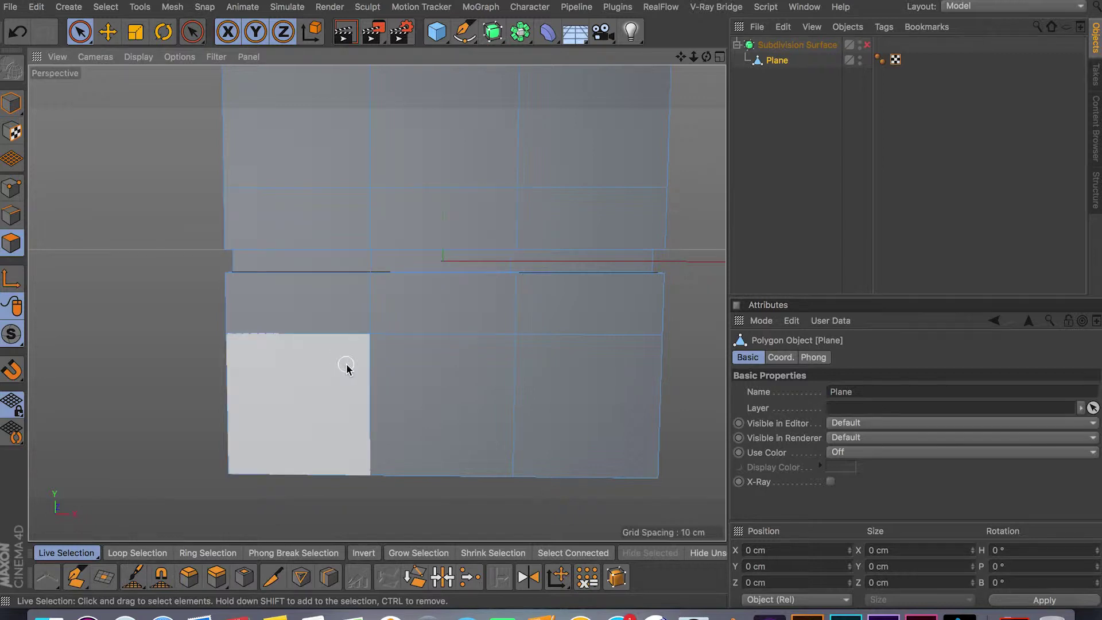
scroll(474, 322, "down", 2)
scroll(475, 321, "up", 2)
scroll(344, 326, "up", 3)
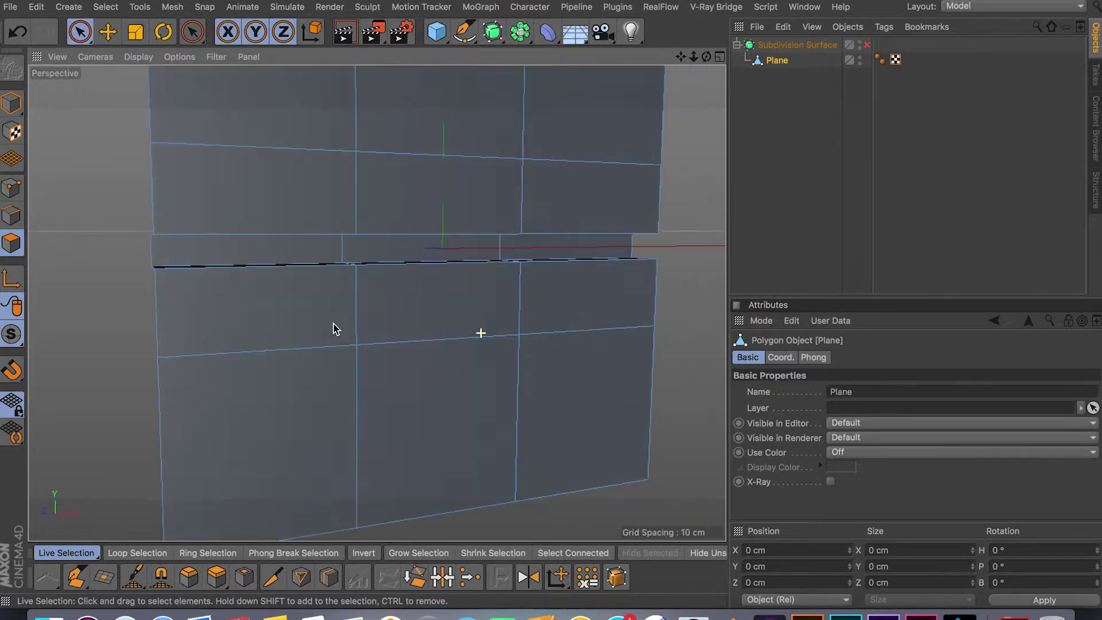
left_click_drag(366, 349, 276, 360, "alt")
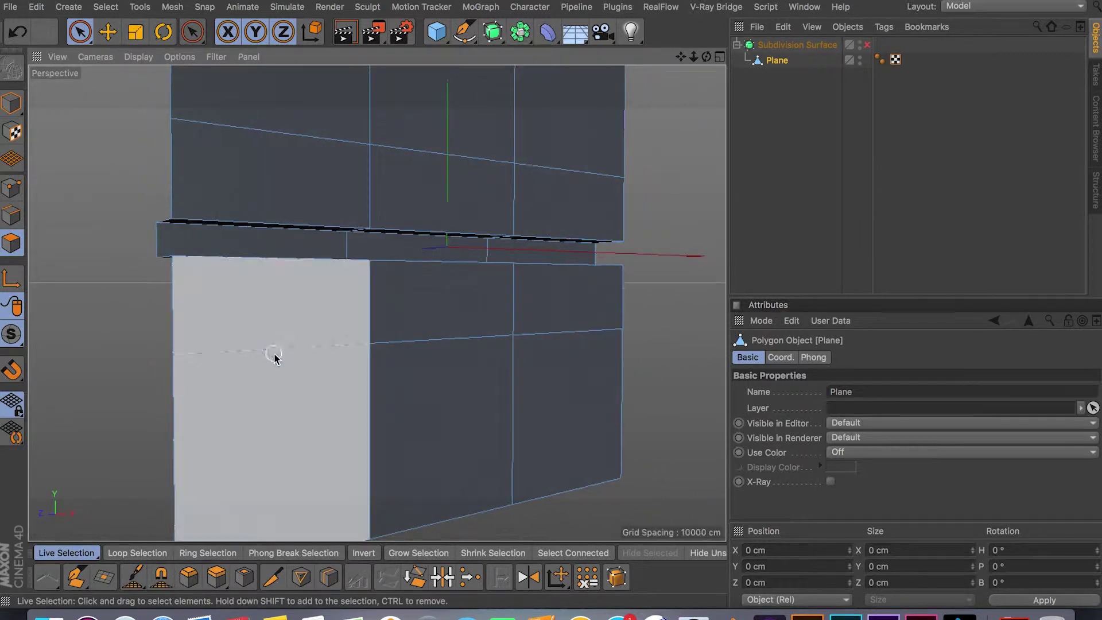
Switch to point editing with Live Selection, with the groove's upper edge in view
left_click(188, 38)
left_click(11, 187)
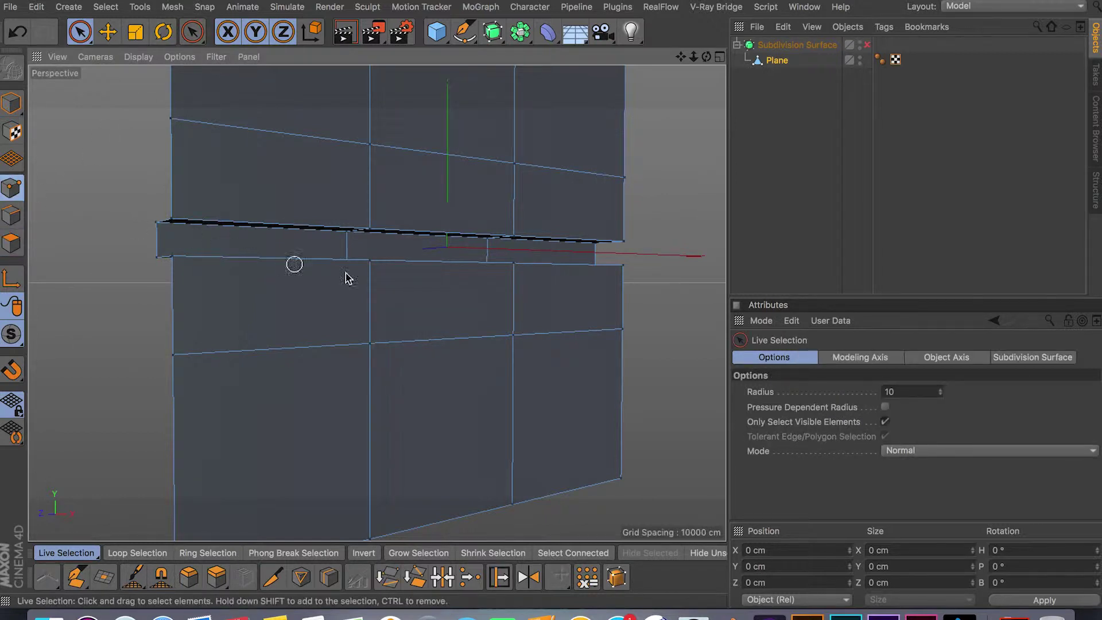
left_click_drag(396, 275, 394, 302, "alt")
Try reshaping the groove by moving one point on its upper front edge upward and in depth, and undo it
left_click_drag(374, 204, 371, 168)
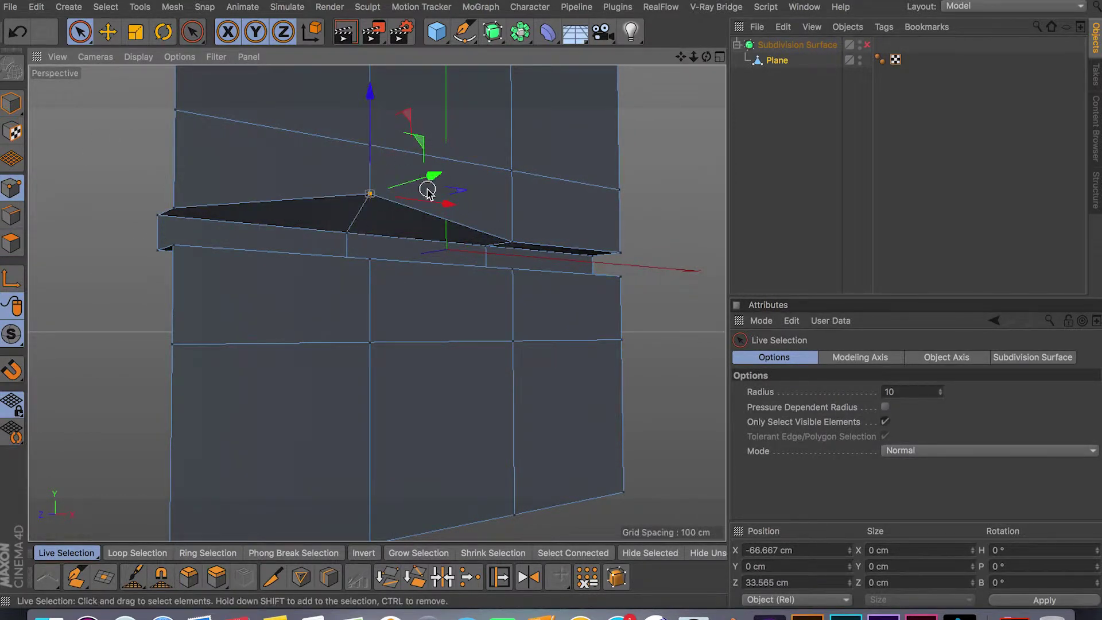
left_click(371, 195)
left_click_drag(401, 187, 458, 173)
left_click_drag(463, 222, 575, 185, "alt")
key("ctrl+z")
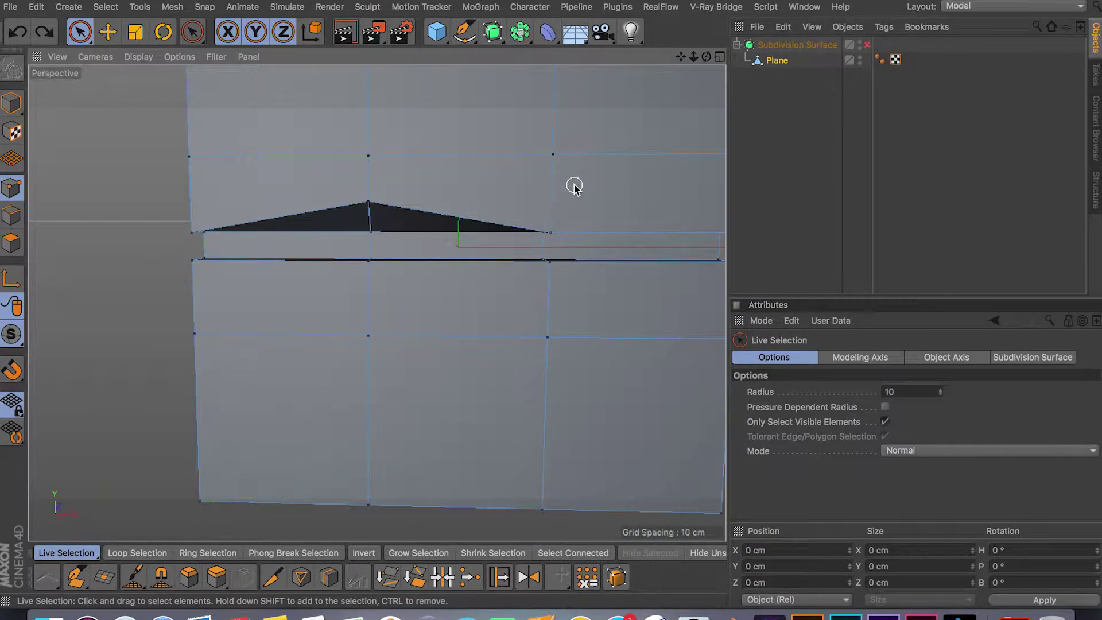
key("ctrl+z")
Add one vertical loop cut through the plane's middle column of polygons, centred at 50%
middle_click(603, 290)
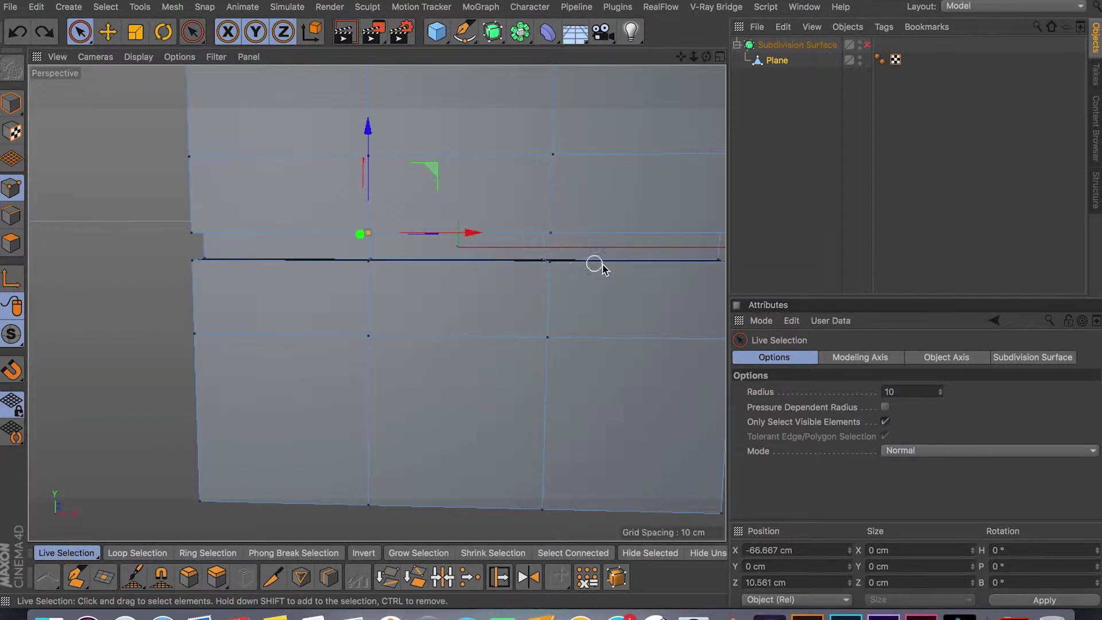
middle_click_drag(517, 266, 405, 259, "alt")
mouse_move(398, 267)
left_mouse_down("alt")
mouse_move(379, 293)
mouse_move(385, 263)
left_mouse_up("alt")
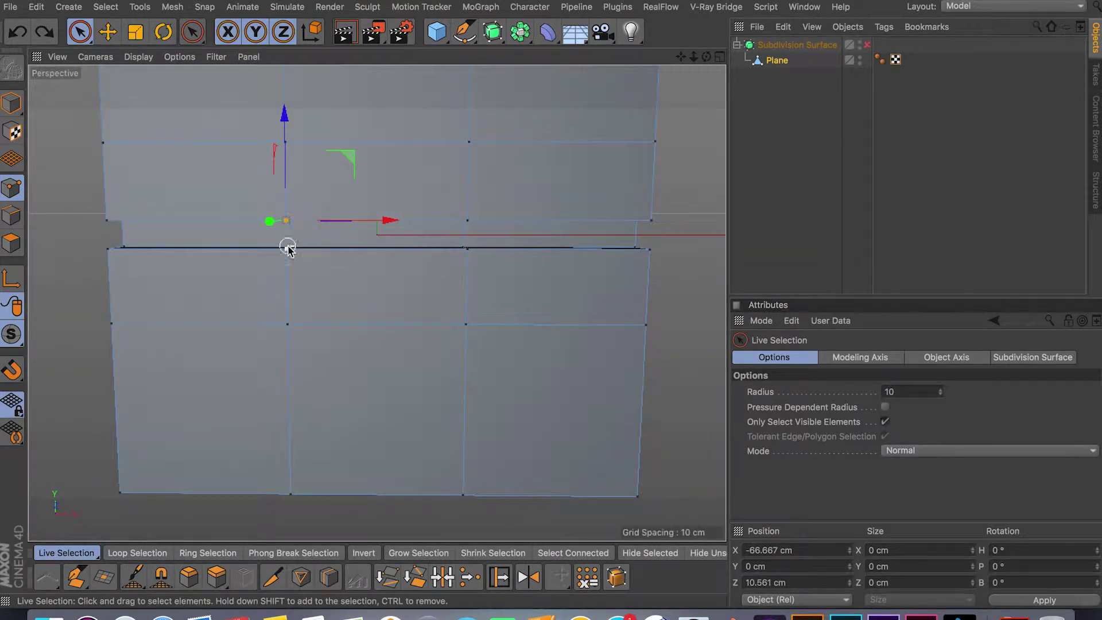
left_click(80, 245)
scroll(178, 262, "up", 4)
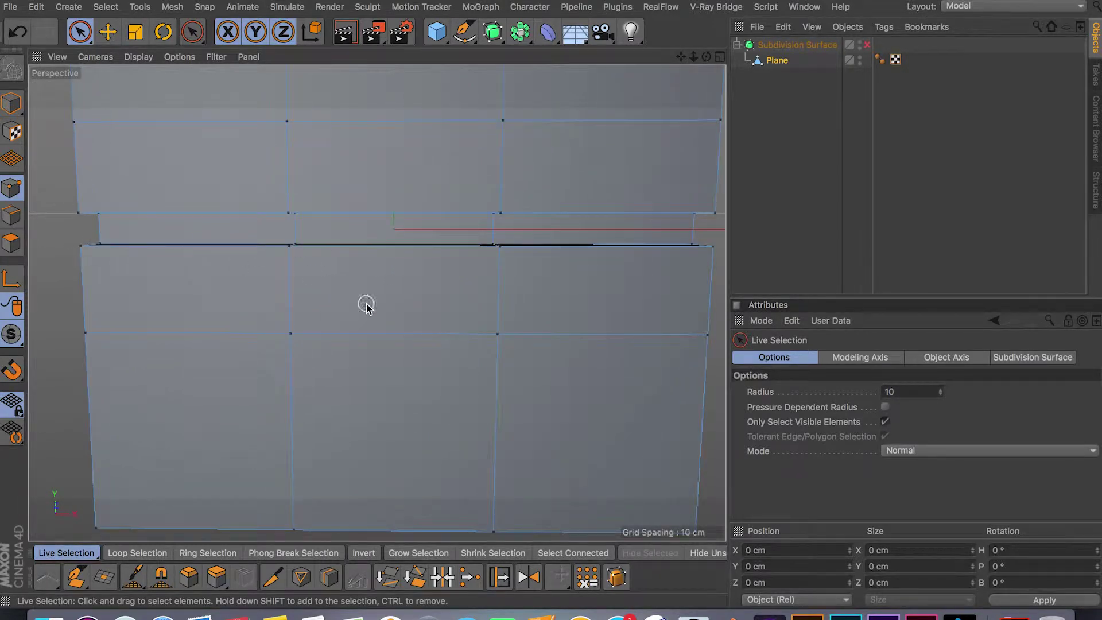
left_click(329, 576)
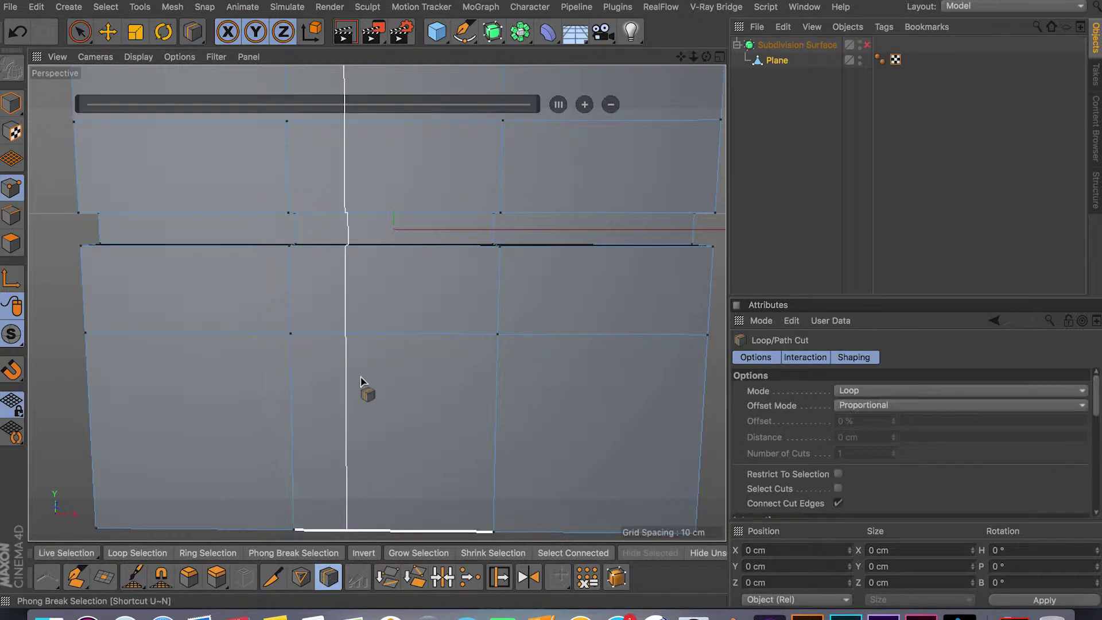
left_click(401, 248)
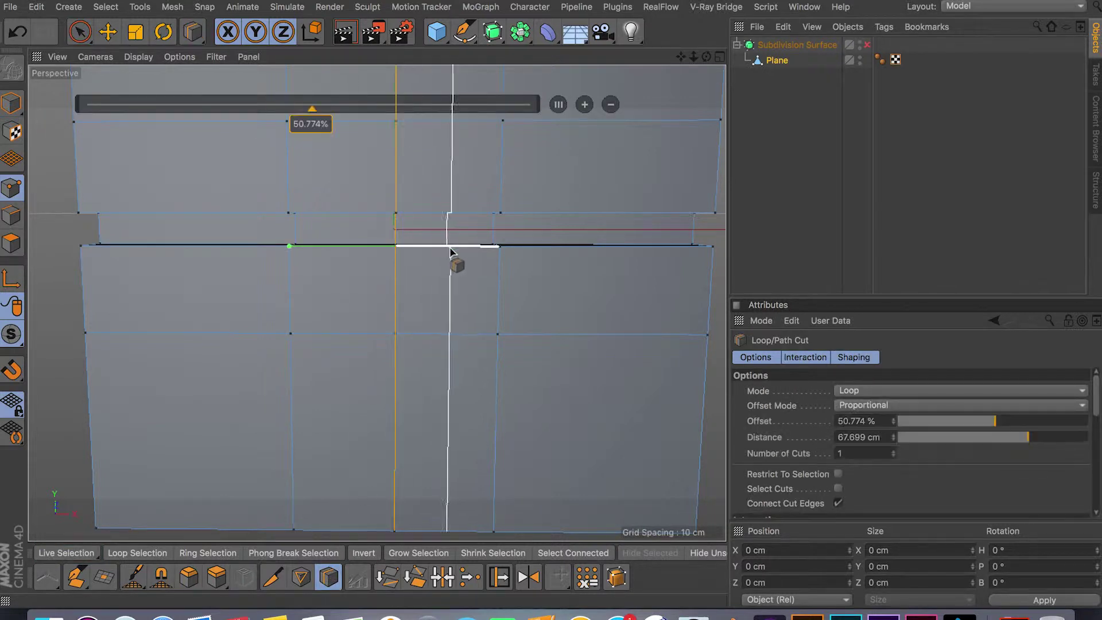
left_click(559, 106)
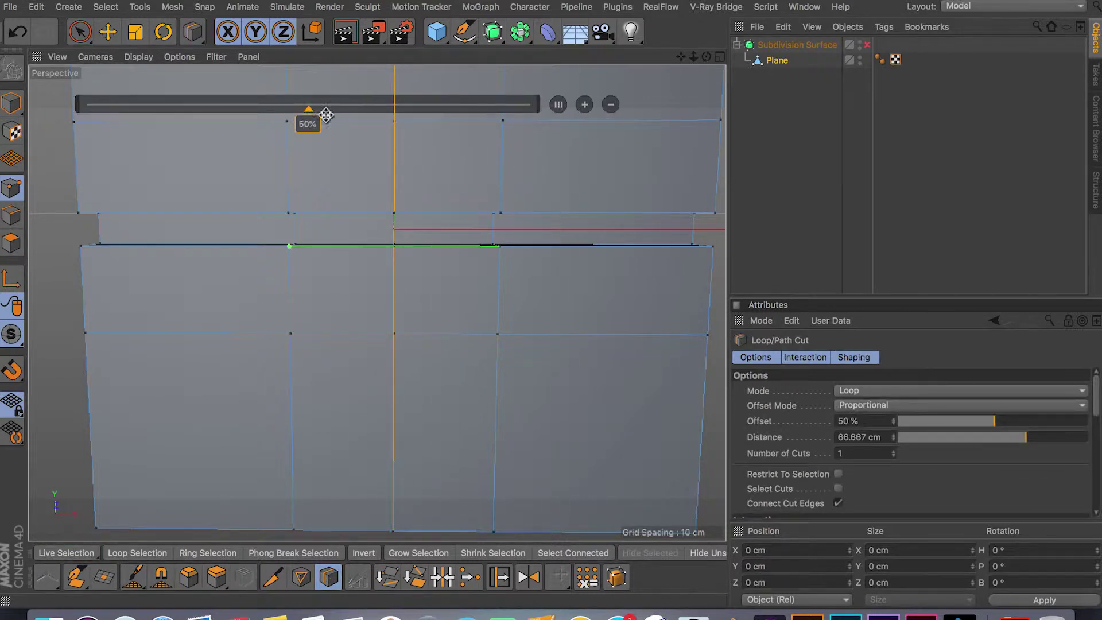
left_click(80, 31)
Slide the front and back centre points of the groove's lower side downward, the front one by about 52%
scroll(411, 227, "up", 5)
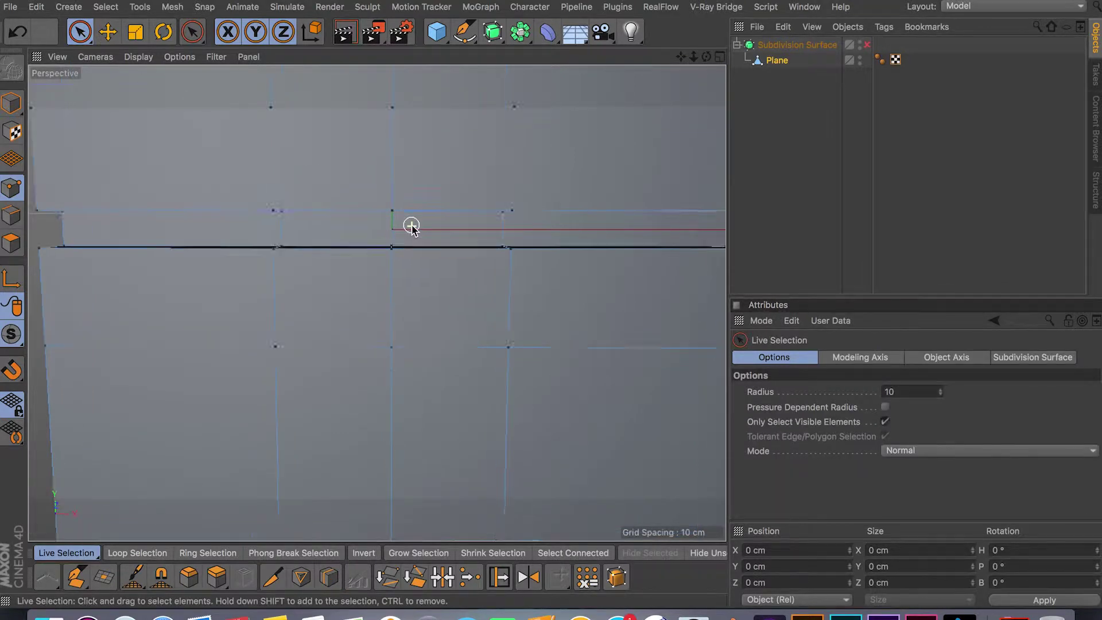
left_click_drag(411, 226, 366, 170, "alt")
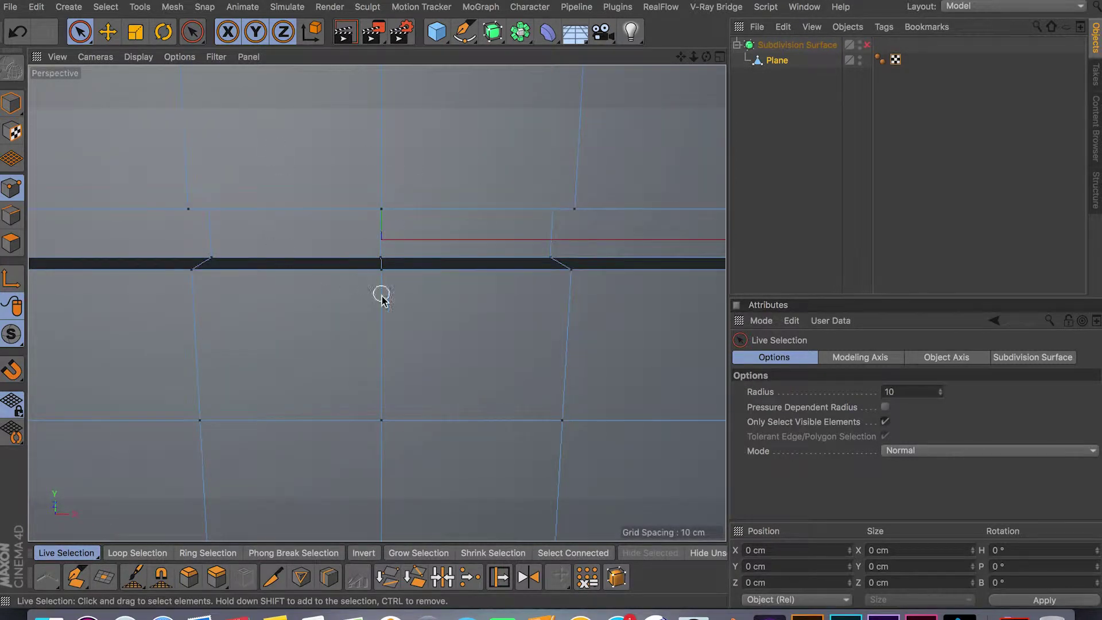
scroll(372, 301, "down", 3)
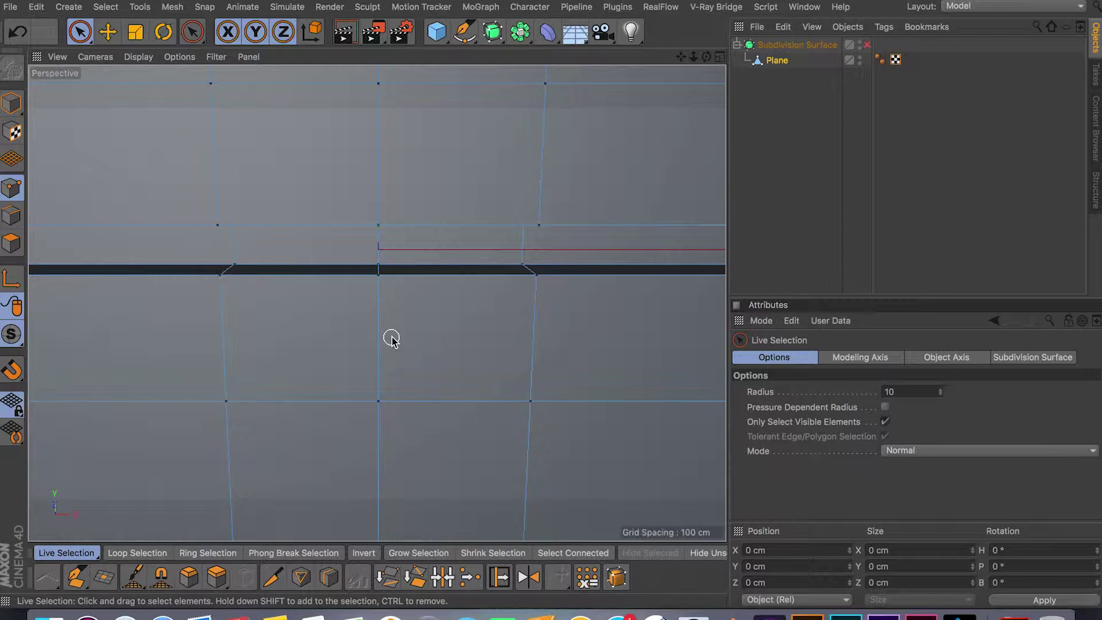
key("m")
key("o")
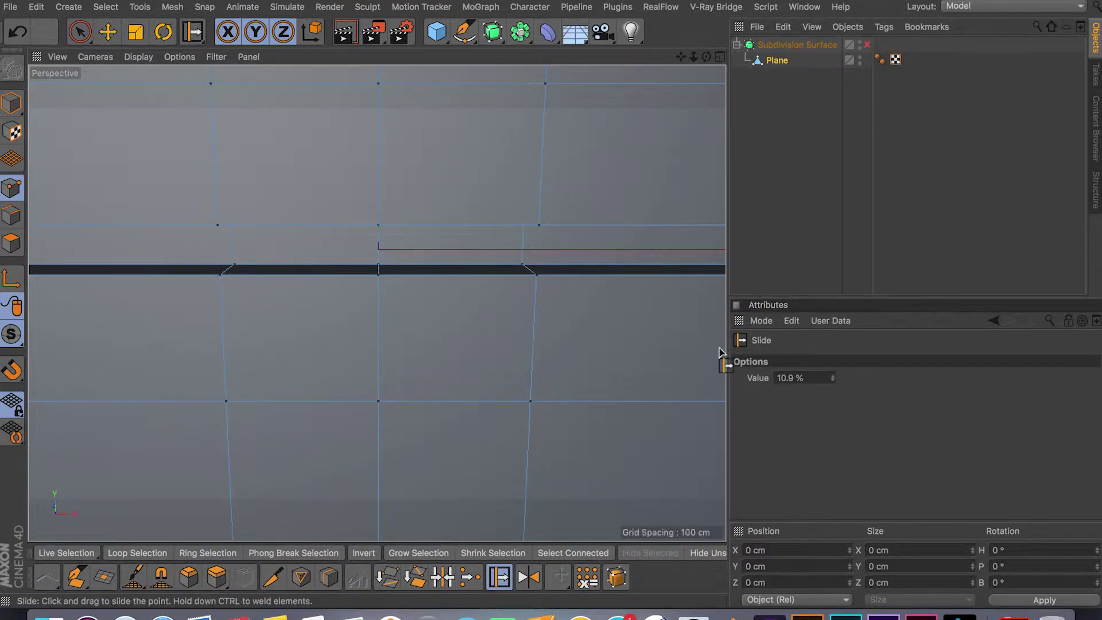
mouse_move(395, 270)
left_mouse_down("alt")
mouse_move(395, 290)
mouse_move(394, 275)
left_mouse_up("alt")
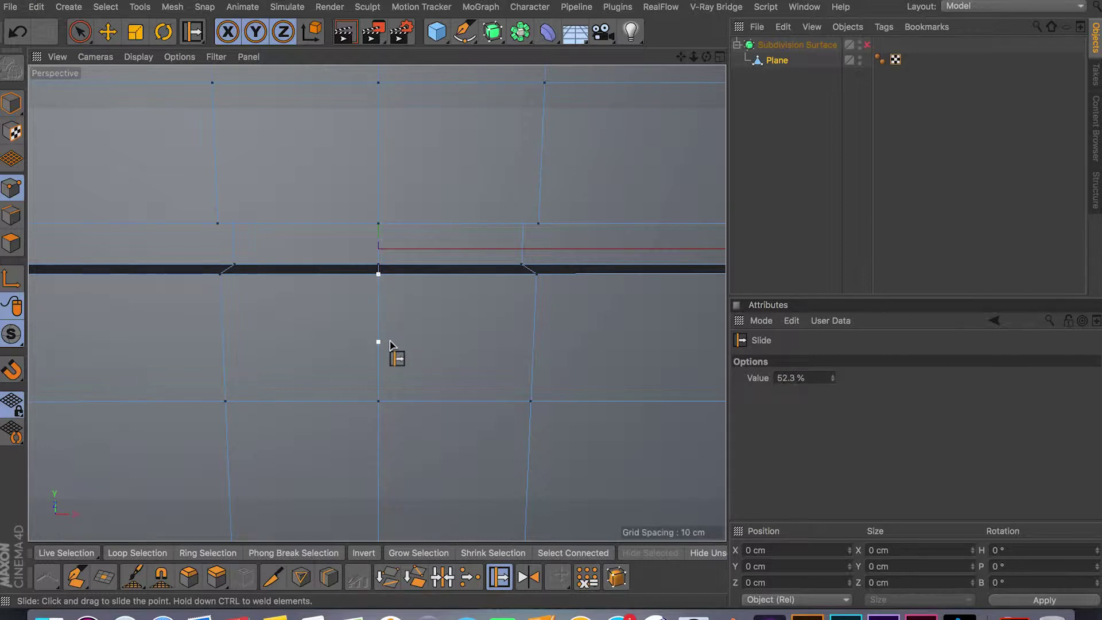
left_click_drag(391, 345, 384, 324)
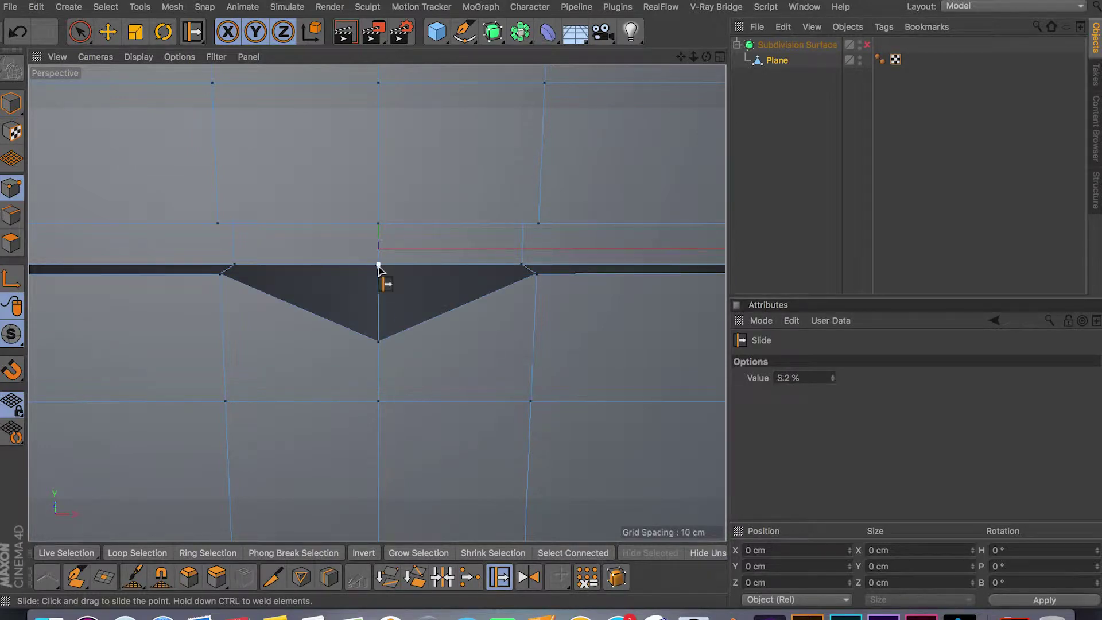
left_click_drag(383, 316, 382, 321)
Slide the front and back centre points of the groove's upper side upward to widen the opening into a diamond
left_click_drag(378, 273, 395, 400, "alt")
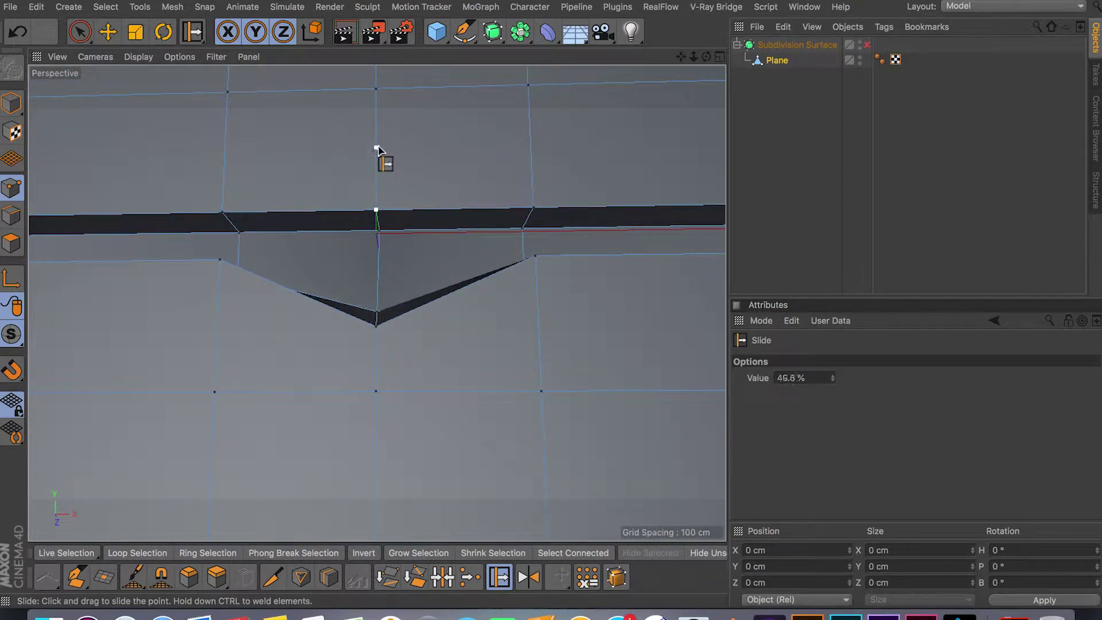
left_click_drag(377, 148, 382, 153)
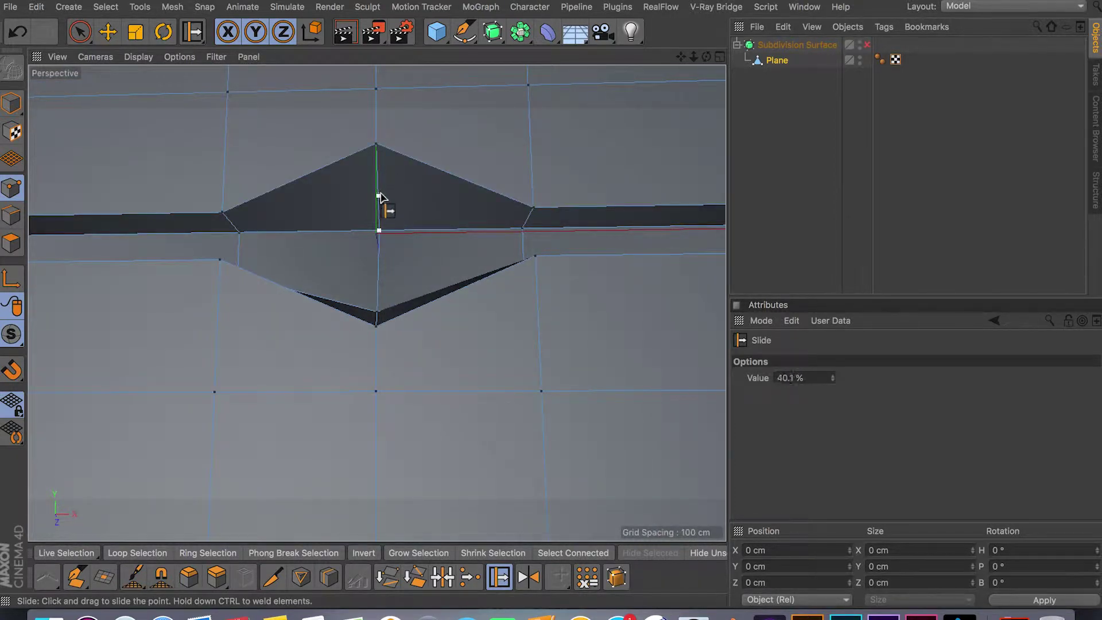
left_click_drag(403, 207, 524, 128, "alt")
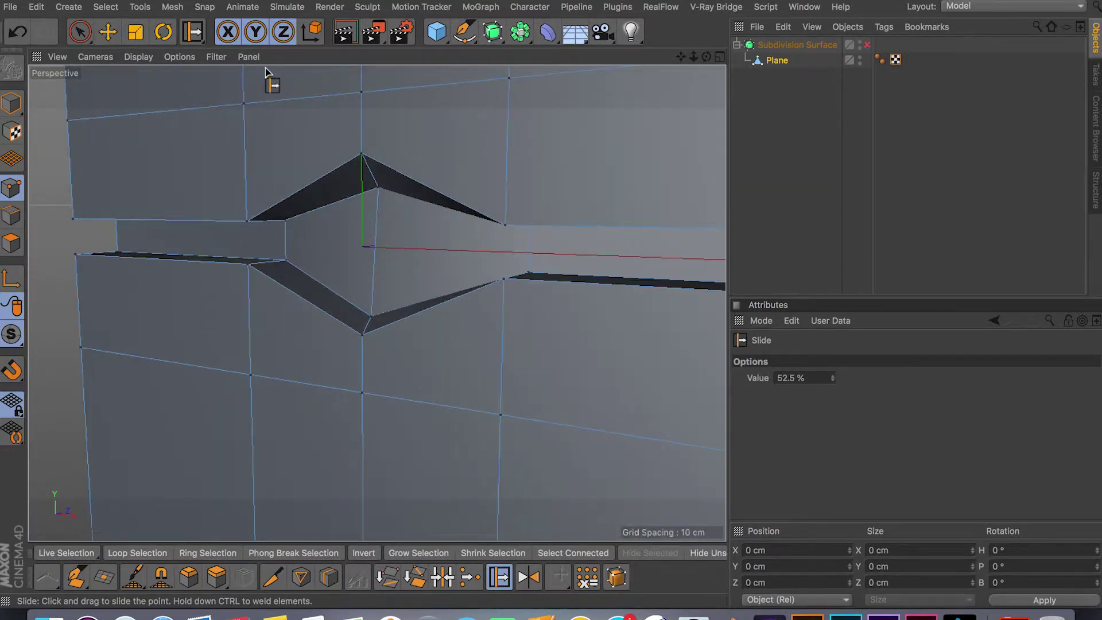
Select the two inner centre points of the groove and move them deeper into the wall, to about Y -25.6 cm
left_click(81, 32)
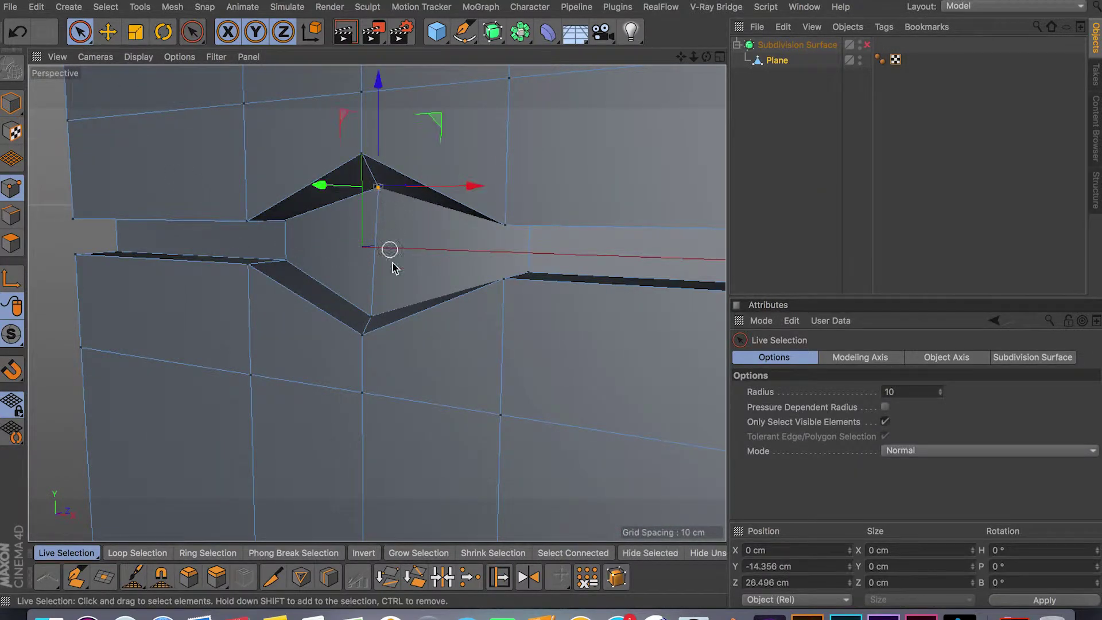
left_click_drag(417, 315, 671, 331, "alt")
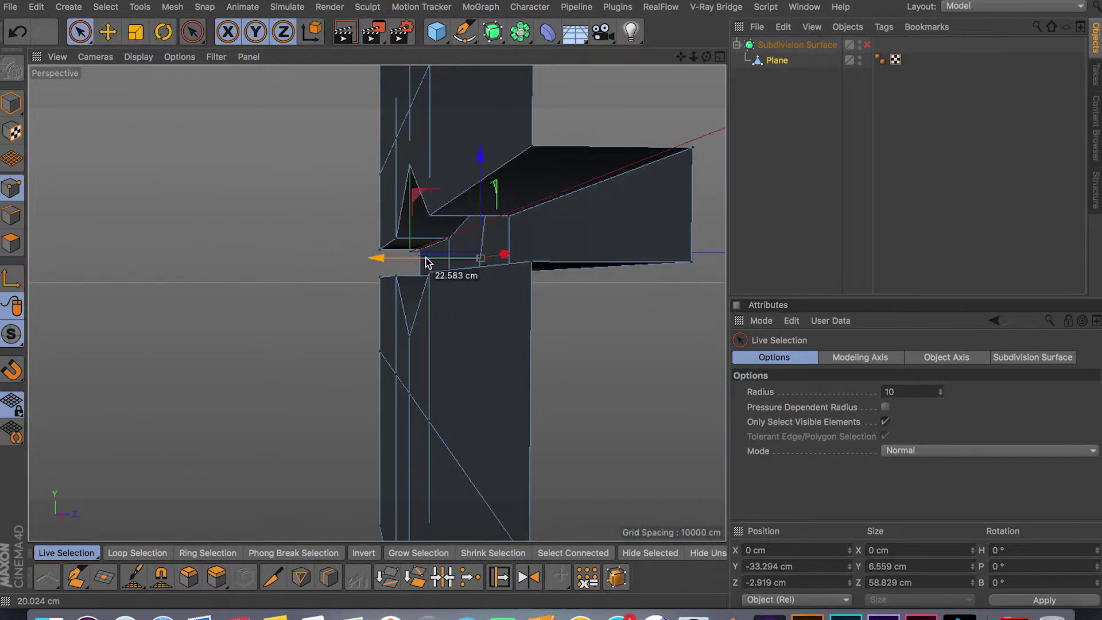
left_click_drag(419, 265, 484, 255, "alt")
scroll(484, 254, "down", 3)
Turn the Subdivision Surface back on and check the smoothed, widened groove from the front
key("q")
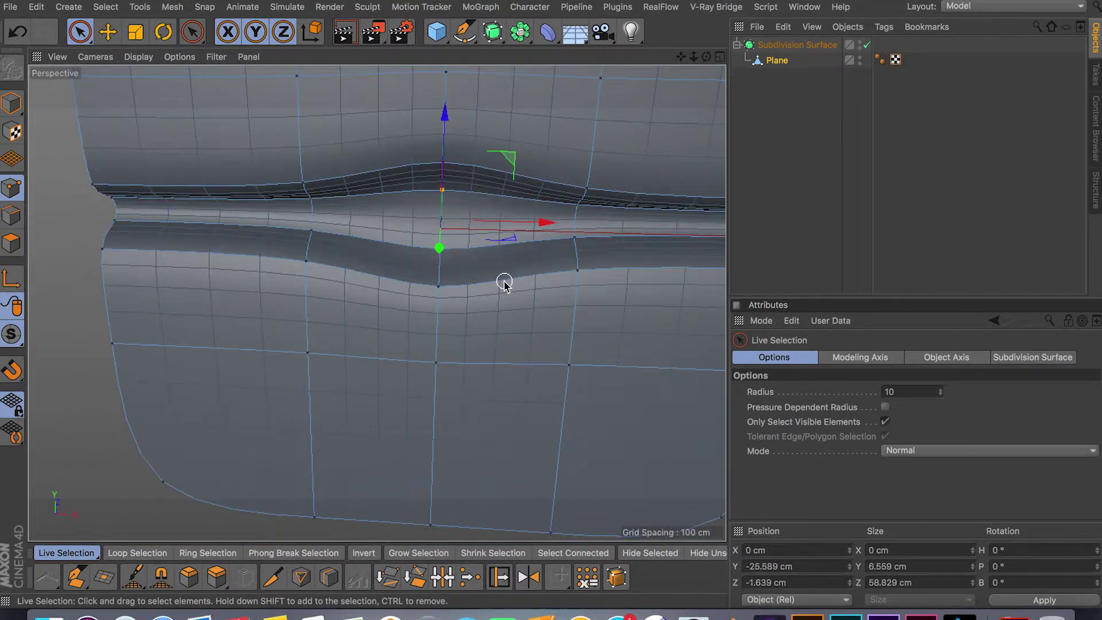
scroll(504, 283, "down", 2)
scroll(504, 281, "down", 2)
left_click_drag(509, 301, 454, 356, "alt")
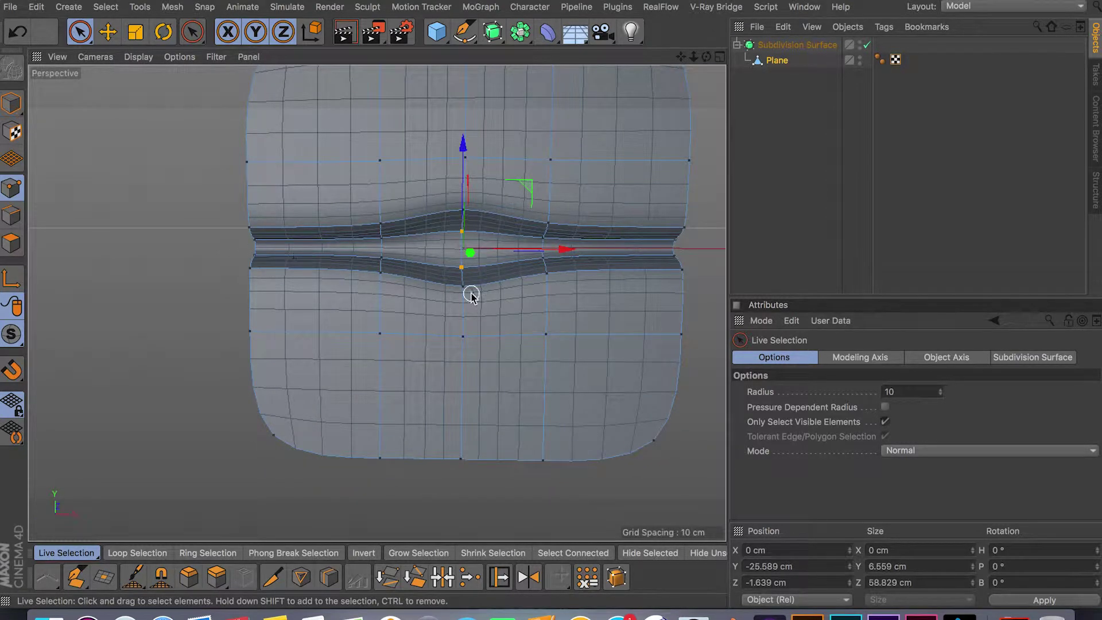
Turn off the Subdivision Surface and add front-face loop cuts just below and above the groove, at about 14% and 77%
scroll(490, 246, "up", 3)
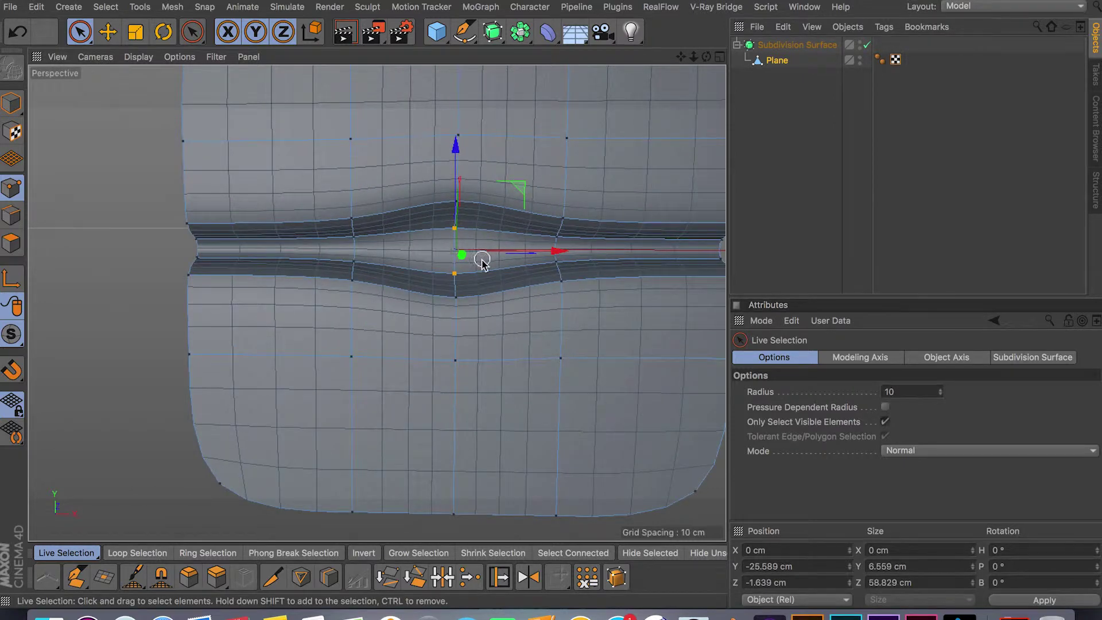
scroll(492, 249, "up", 3)
key("q")
left_click_drag(520, 381, 636, 287, "alt")
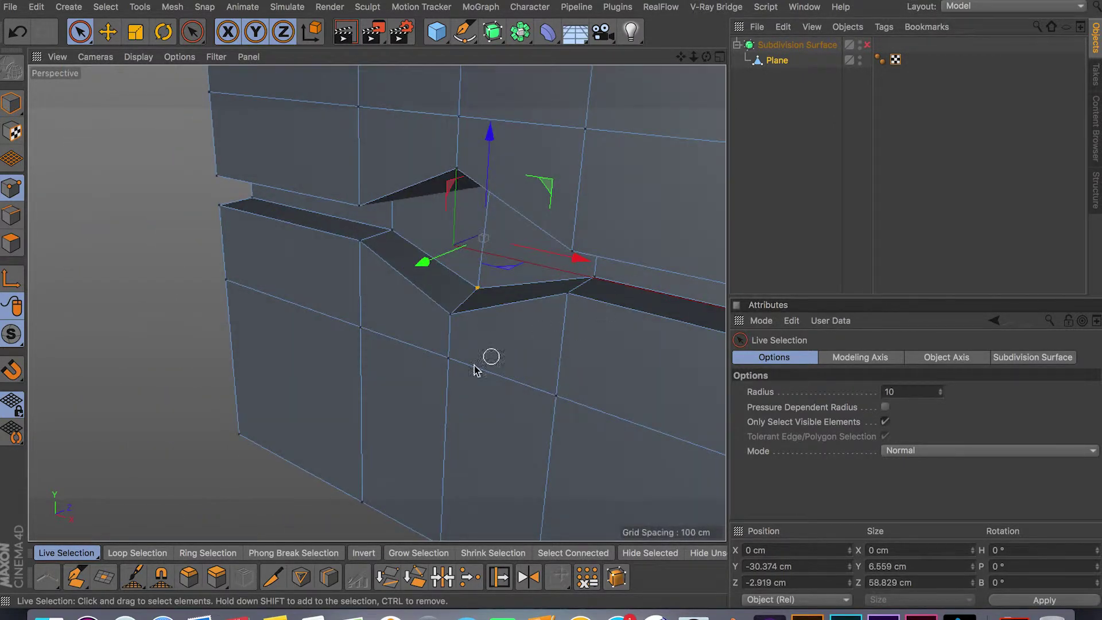
left_click(329, 577)
left_click_drag(480, 378, 435, 358, "alt")
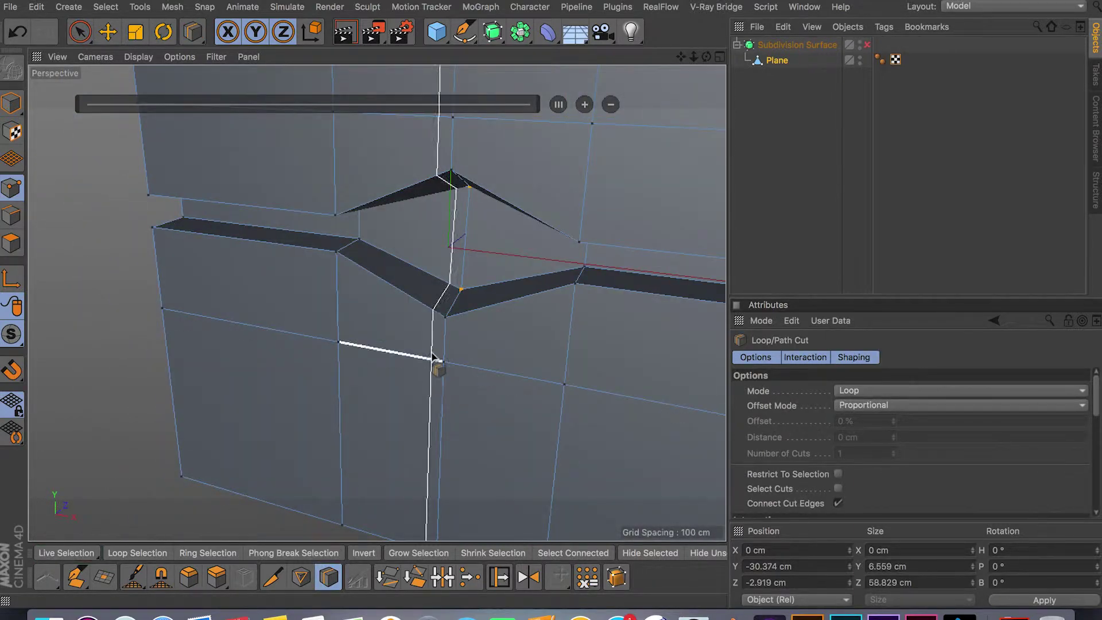
left_click(443, 326)
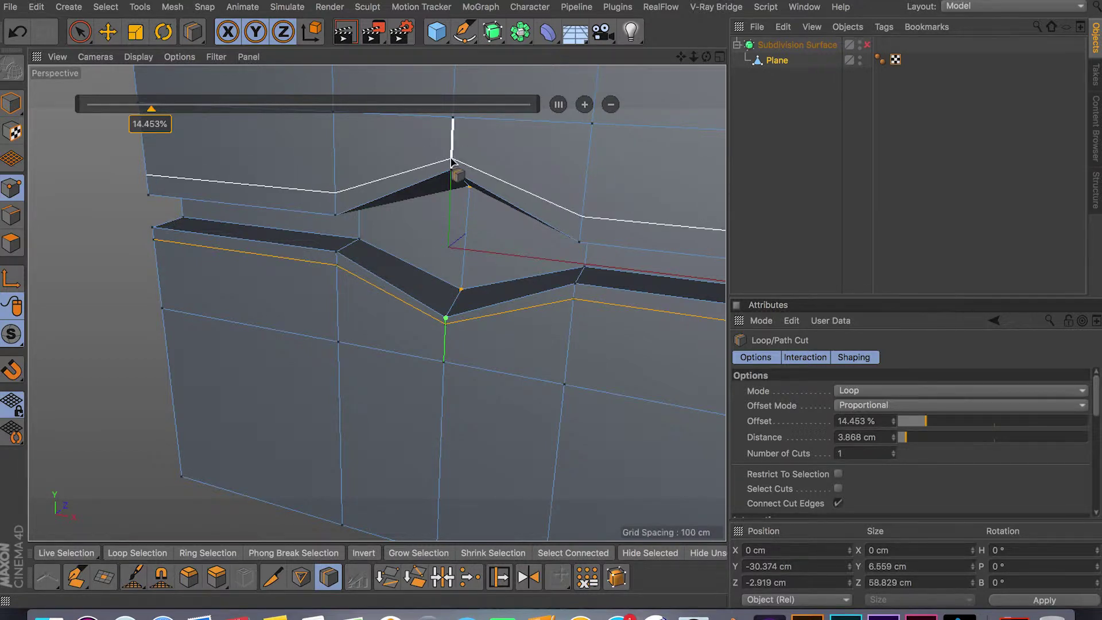
left_click(451, 161)
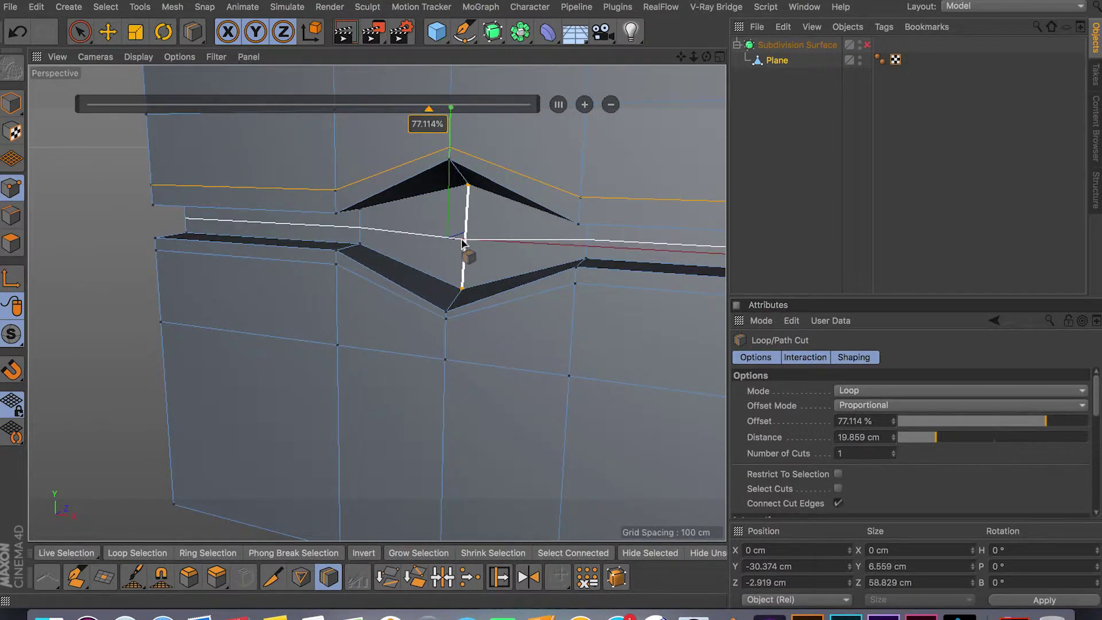
Add loop cuts along the groove's back face at about 52%, its upper wall at about 48% and its lower wall at about 43%
left_click(463, 239)
left_click_drag(462, 343, 447, 252, "alt")
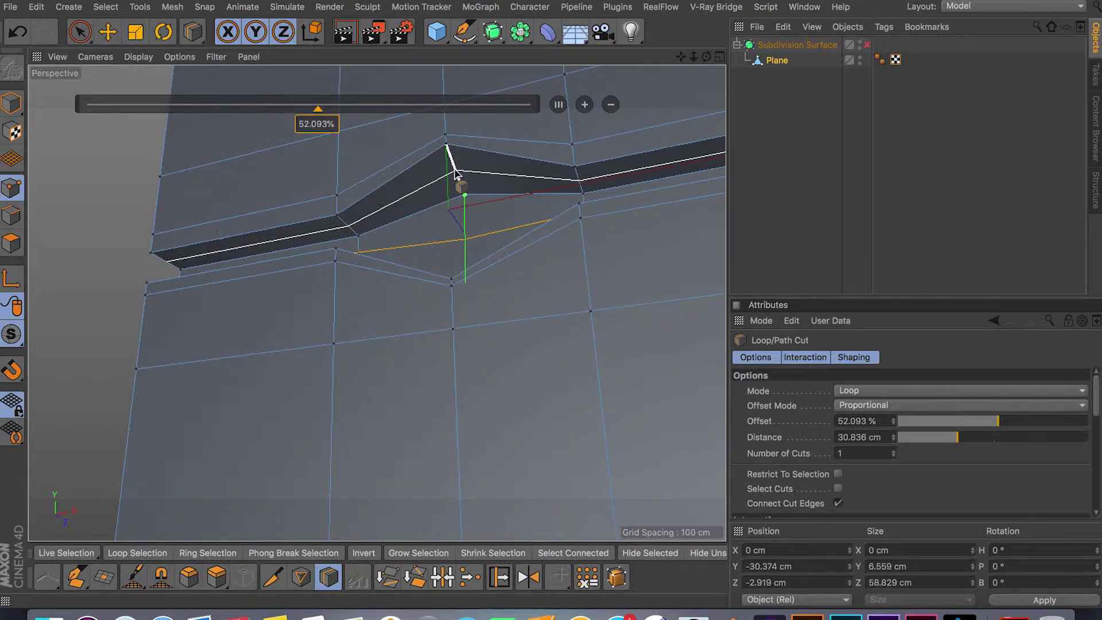
left_click(456, 173)
left_click_drag(456, 172, 443, 362, "alt")
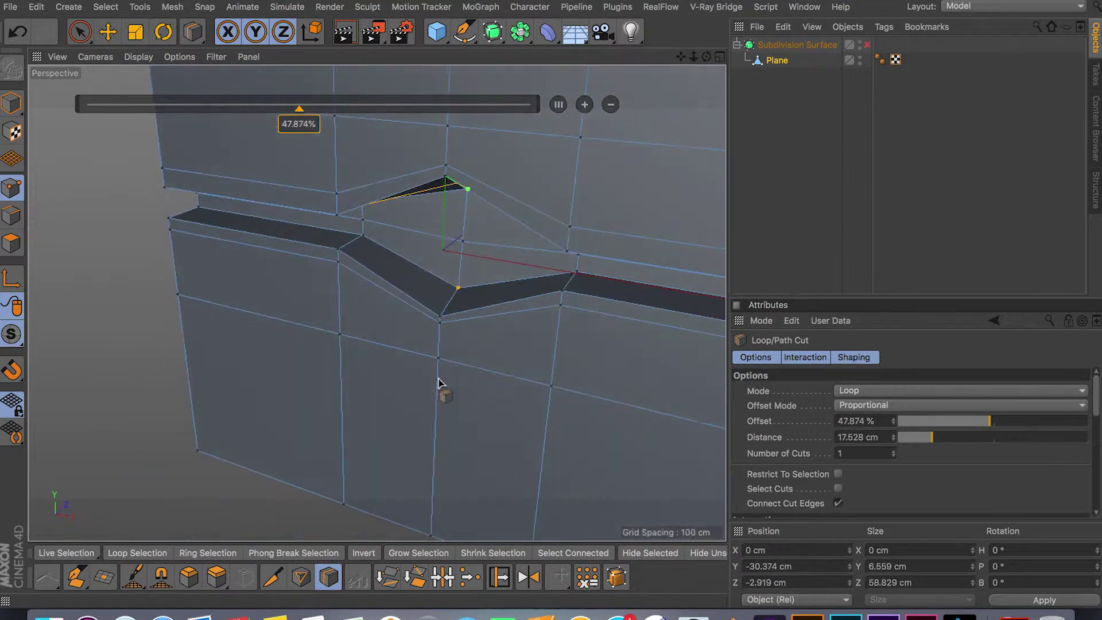
left_click(451, 309)
left_click_drag(413, 249, 400, 474, "alt")
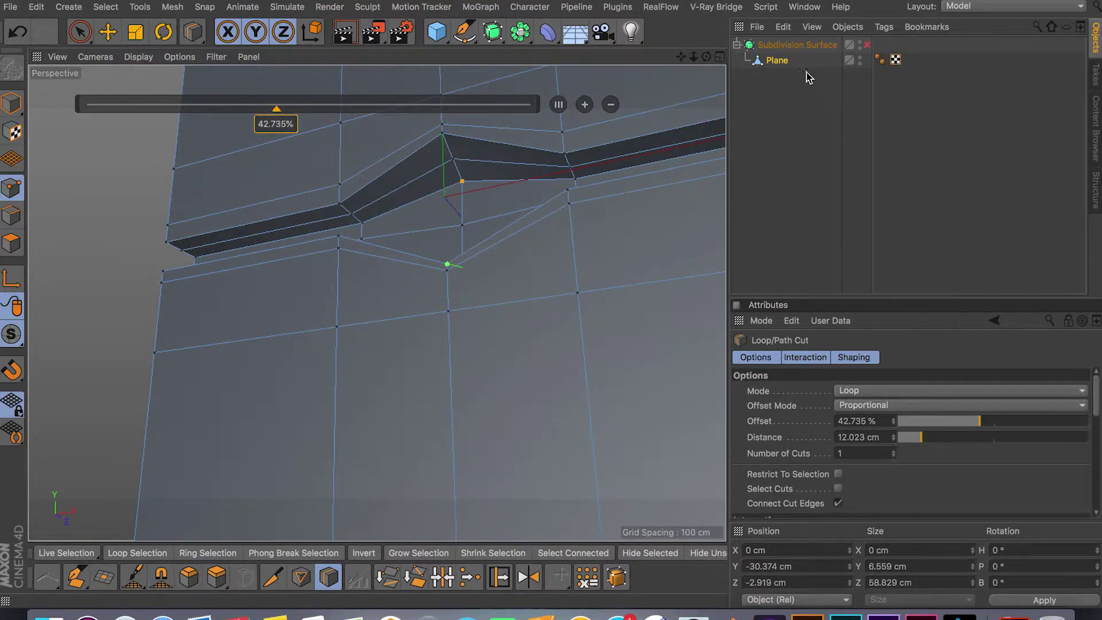
Turn on the Subdivision Surface for the plane and inspect how the groove smooths with the added loops
left_click(778, 62)
key("q")
left_click_drag(608, 252, 393, 164, "alt")
scroll(609, 252, "down", 8)
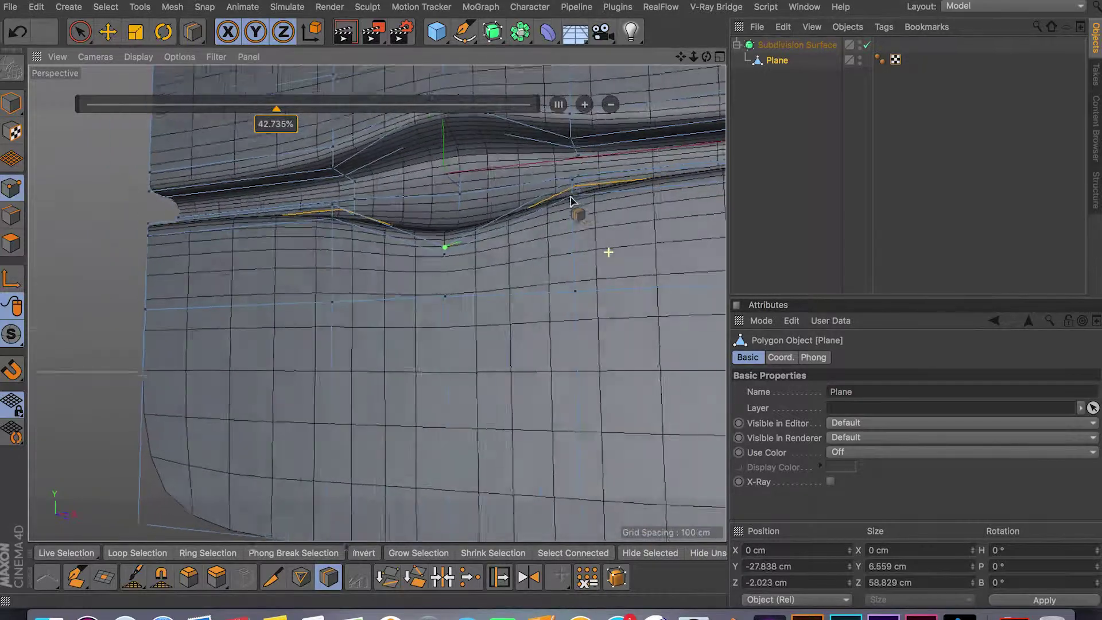
left_click_drag(579, 204, 524, 190, "alt")
Turn off the smoothing and cut loops near the front edges of the groove's lower and upper walls, at about 20% and 69%
key("q")
scroll(489, 184, "down", 2)
scroll(489, 184, "up", 4)
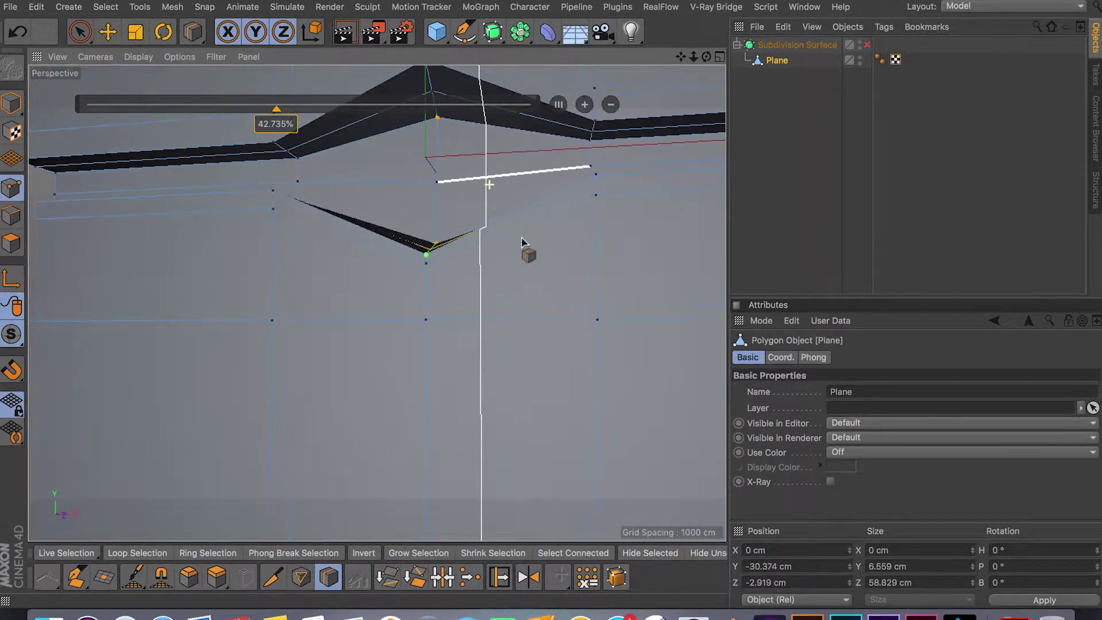
scroll(522, 241, "up", 5)
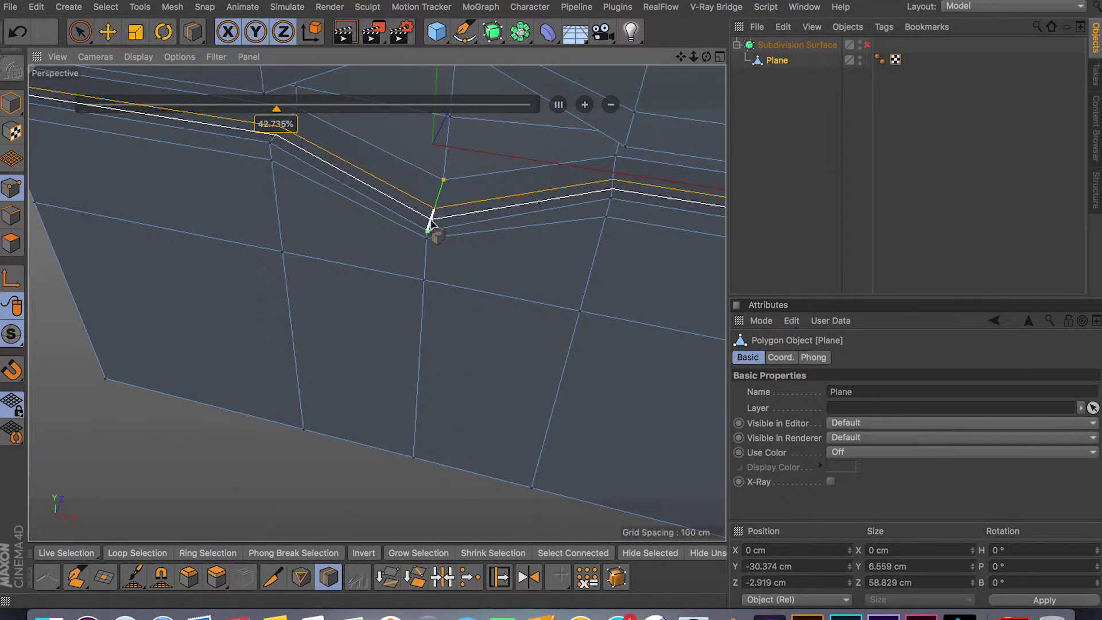
left_click(431, 225)
mouse_move(437, 413)
left_mouse_down("alt")
mouse_move(453, 357)
mouse_move(461, 89)
left_mouse_up("alt")
left_click_drag(401, 158, 347, 256, "alt")
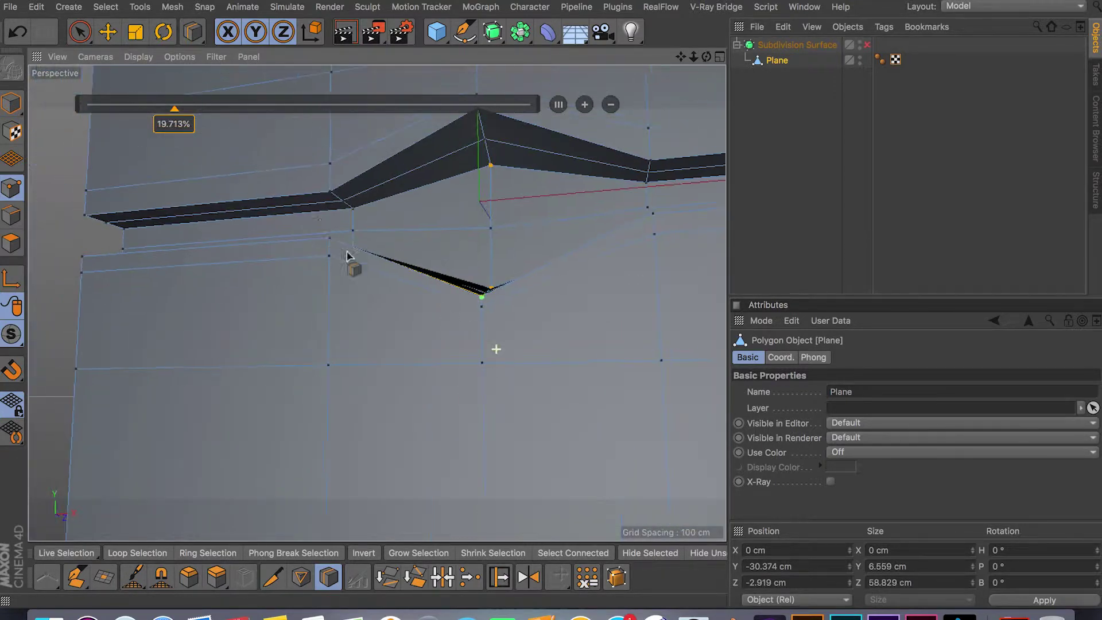
left_click_drag(374, 205, 339, 200, "alt")
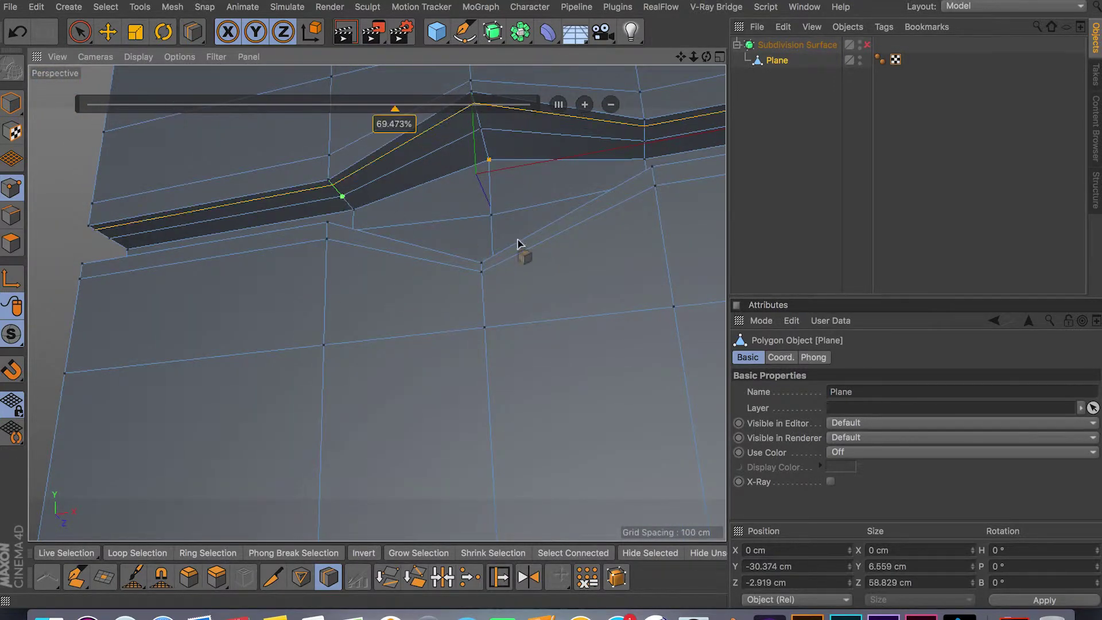
Turn on the smoothing, switch to Live Selection and examine the sharpened groove edges from the front and side
scroll(517, 244, "down", 2)
left_click_drag(505, 151, 511, 219, "alt")
key("q")
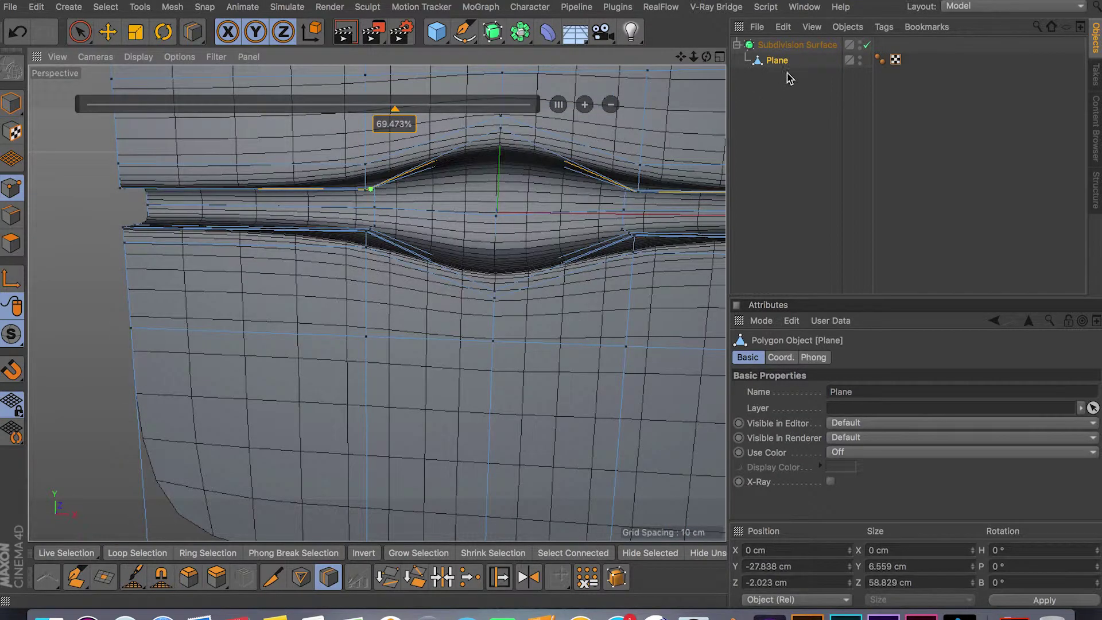
left_click(80, 31)
scroll(546, 263, "down", 5)
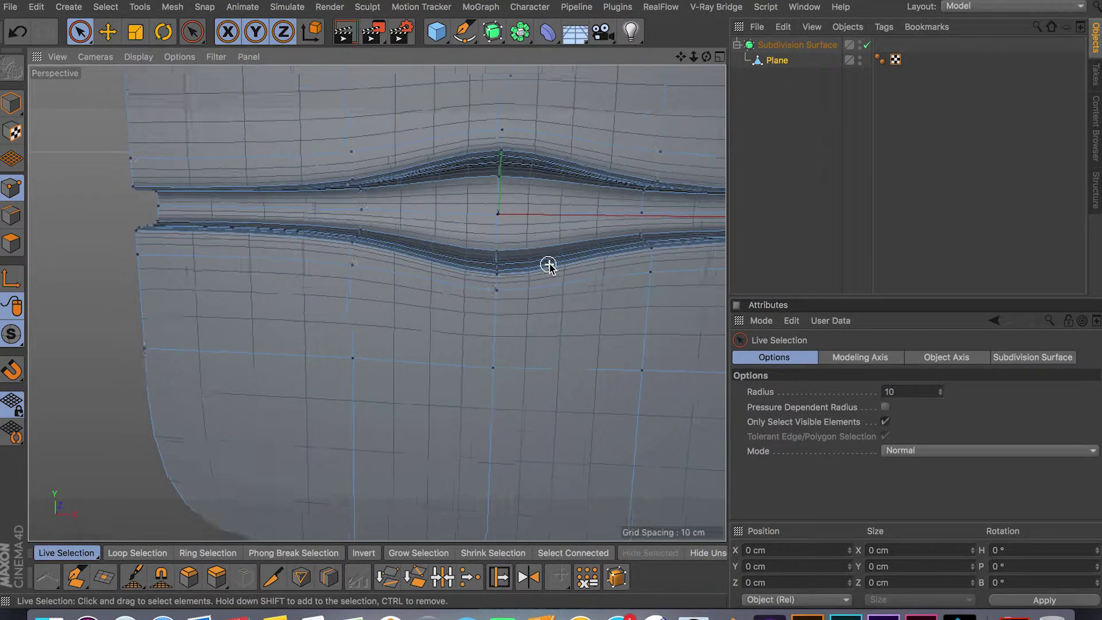
left_click_drag(582, 261, 416, 264, "alt")
With smoothing off, switch to edge editing and slide the lower back edge beside the groove's widening upward by about 5.6 cm
key("q")
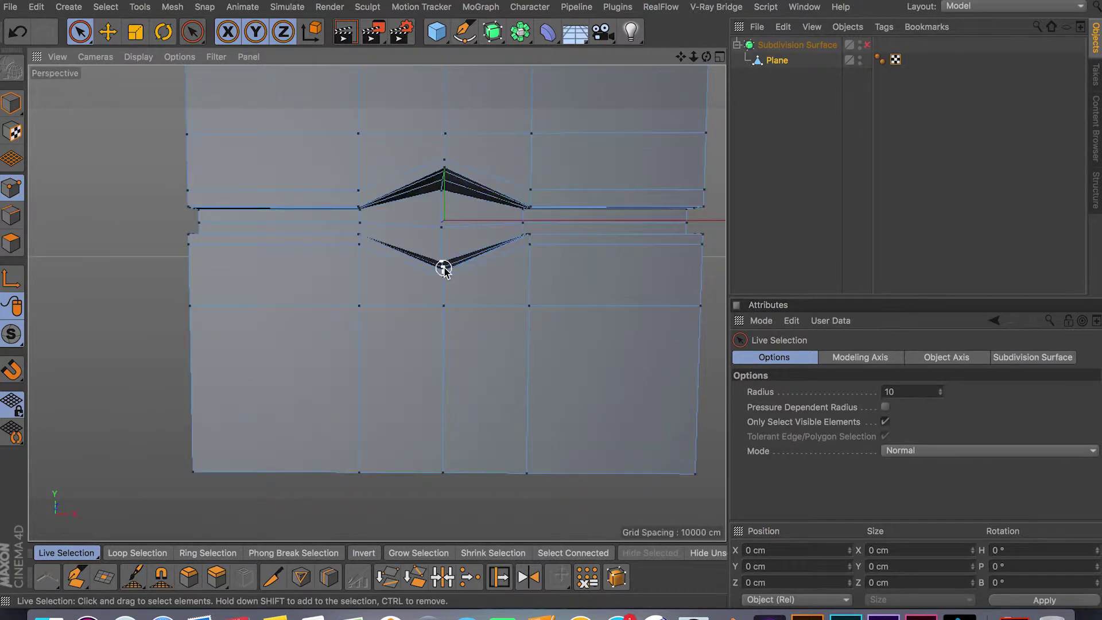
scroll(463, 265, "up", 2)
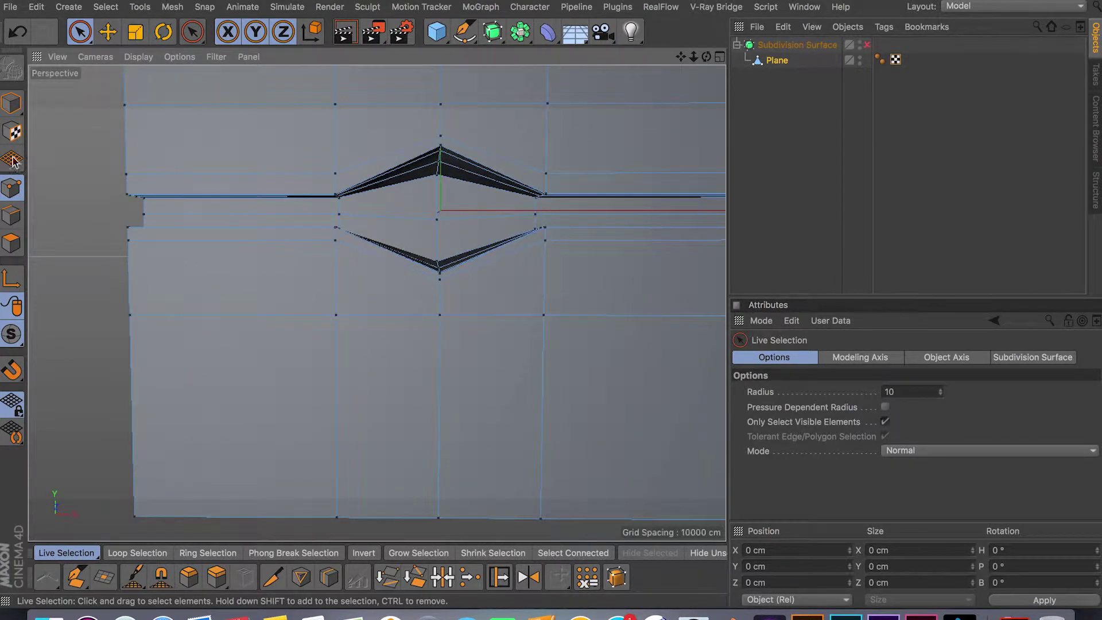
middle_click_drag(255, 243, 349, 250, "alt")
scroll(388, 253, "down", 1)
scroll(388, 253, "up", 2)
scroll(385, 251, "up", 5)
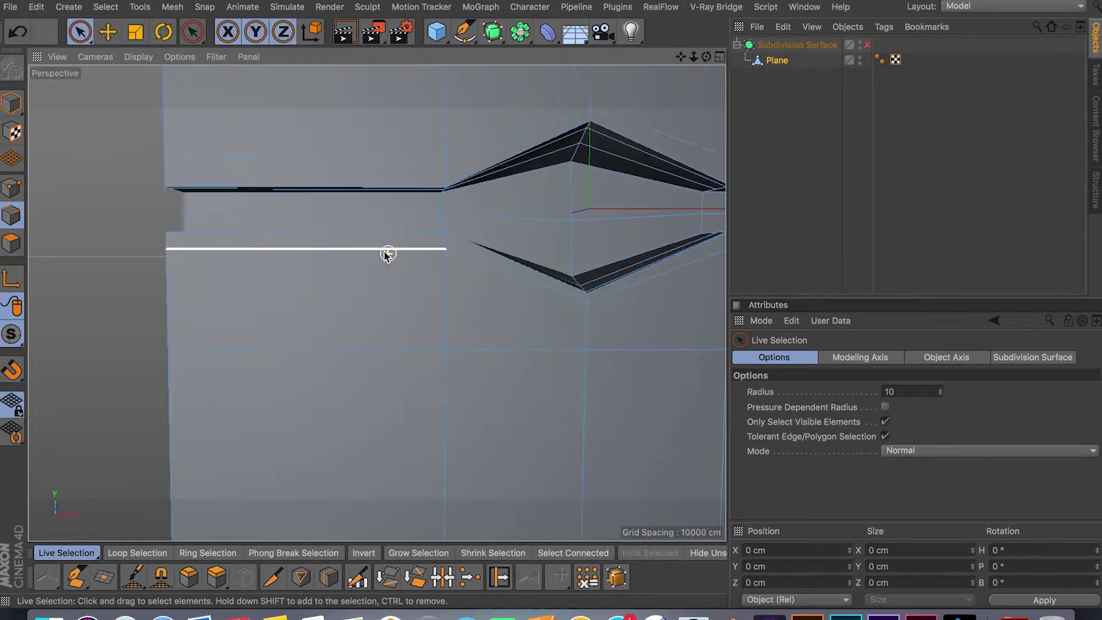
left_click_drag(394, 278, 628, 293, "alt")
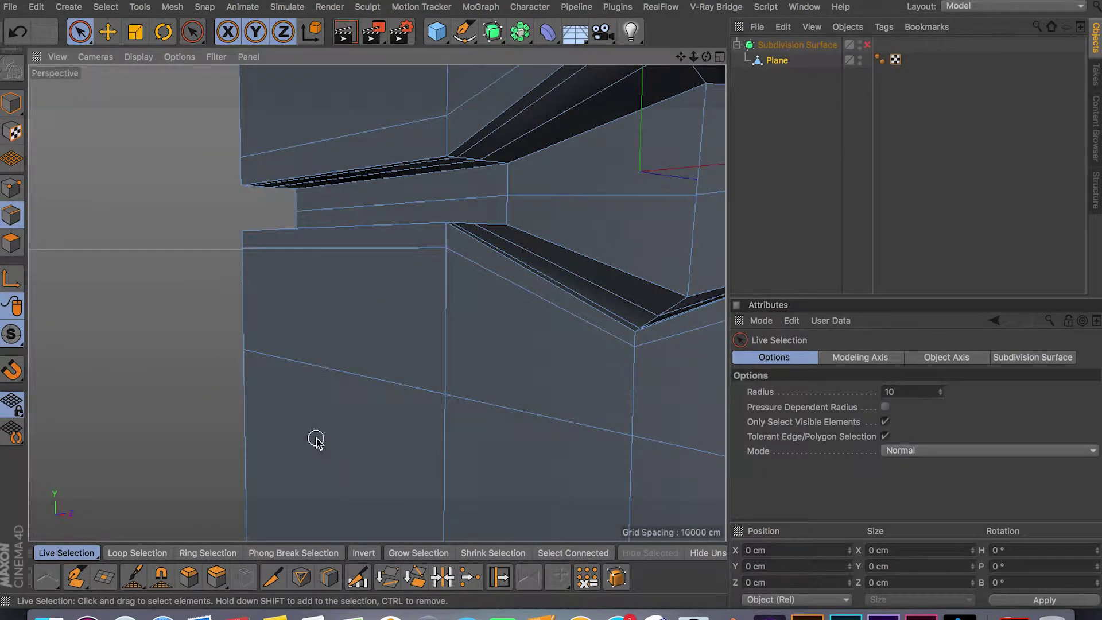
key("m")
key("o")
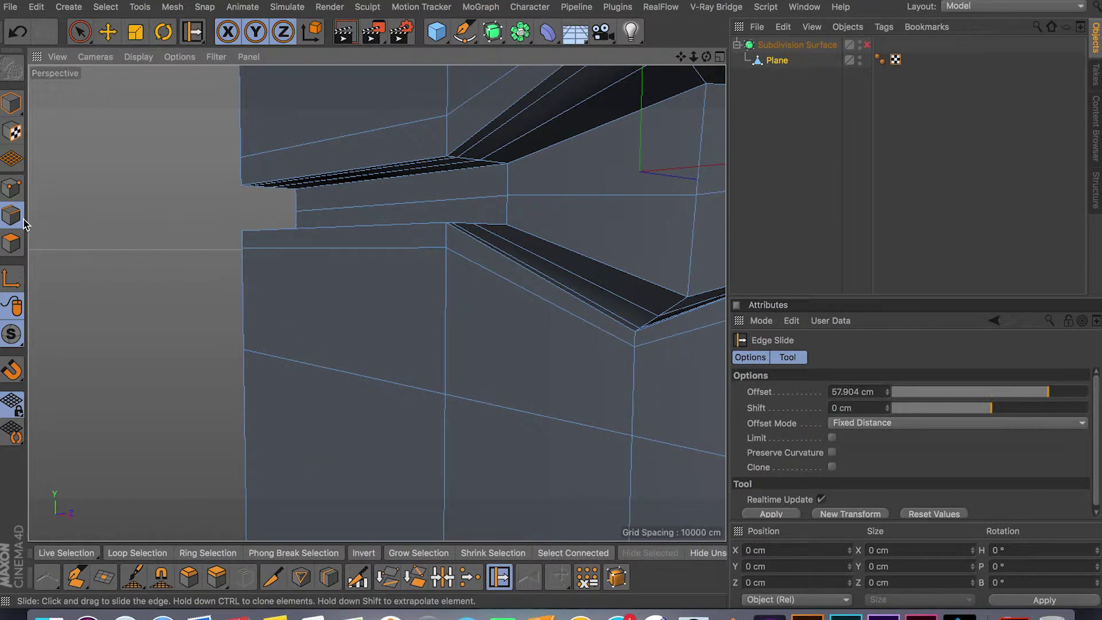
left_click_drag(561, 336, 601, 361, "alt")
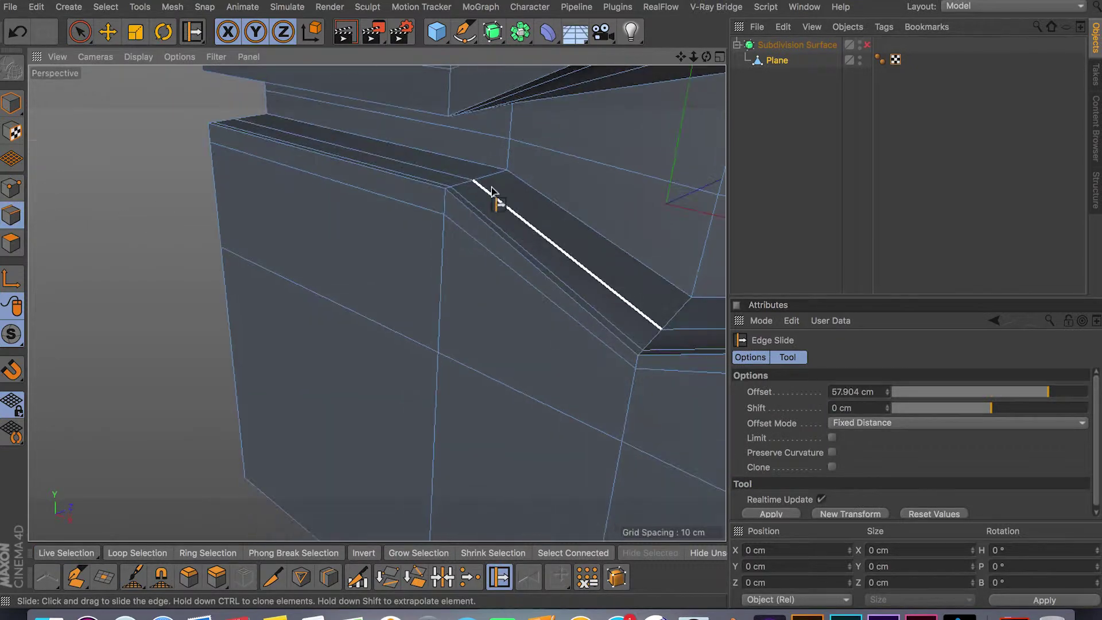
left_click_drag(466, 161, 469, 148)
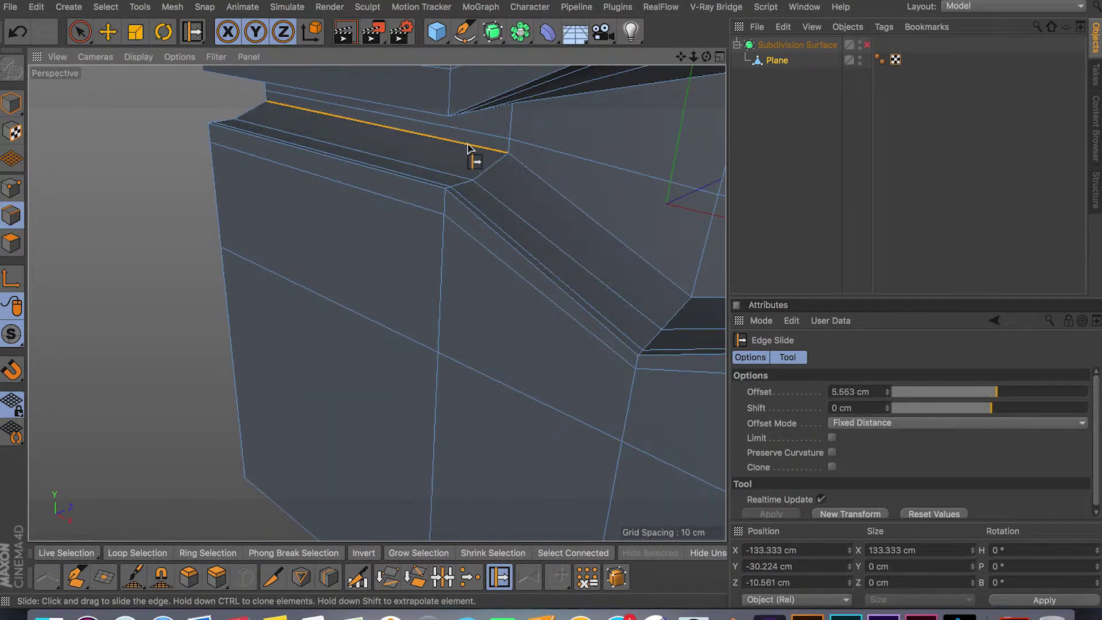
Slide the middle edge of the groove's upper wall beside the widening by about 6 cm to round the groove's profile
left_click_drag(453, 173, 473, 287)
mouse_move(497, 120)
left_mouse_down()
mouse_move(495, 131)
mouse_move(480, 118)
left_mouse_up()
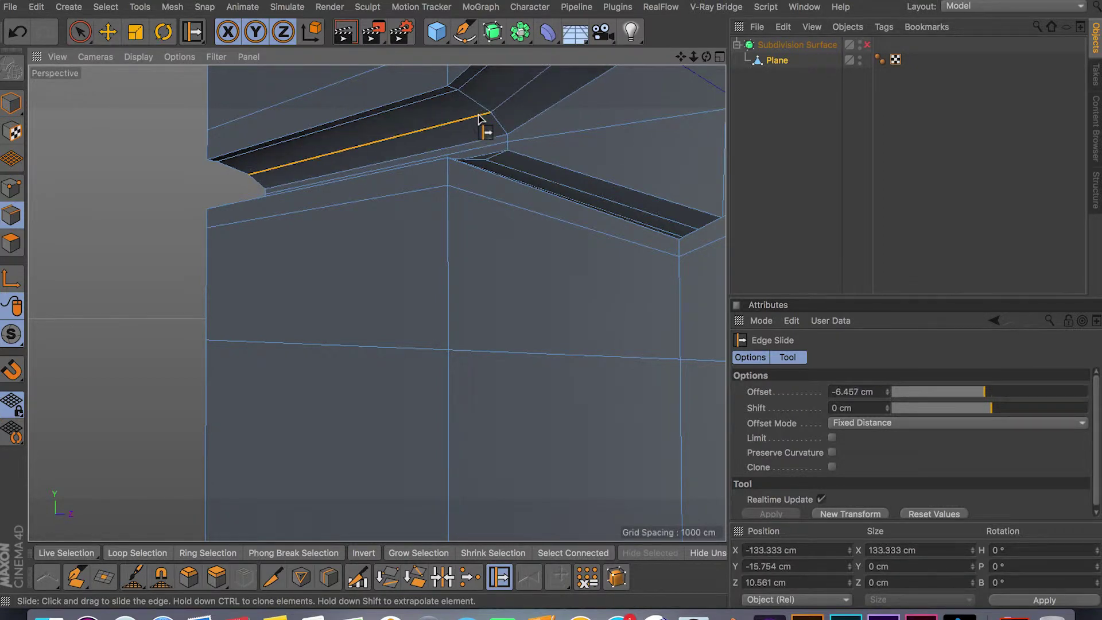
left_click_drag(536, 204, 497, 98, "alt")
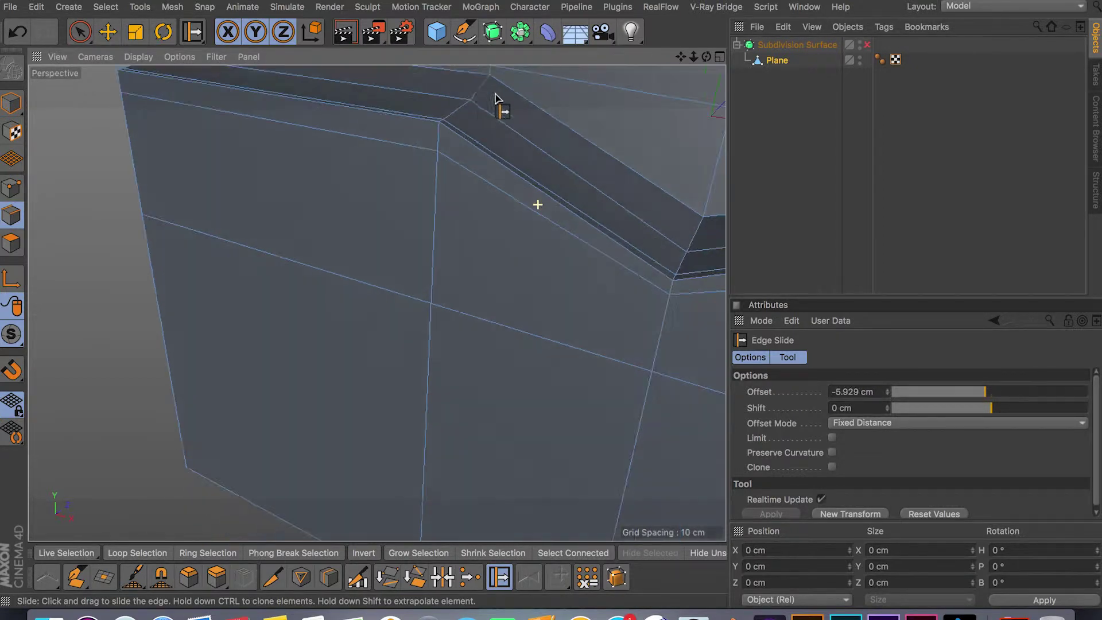
left_click_drag(378, 303, 494, 274, "alt")
left_click_drag(441, 249, 368, 381, "alt")
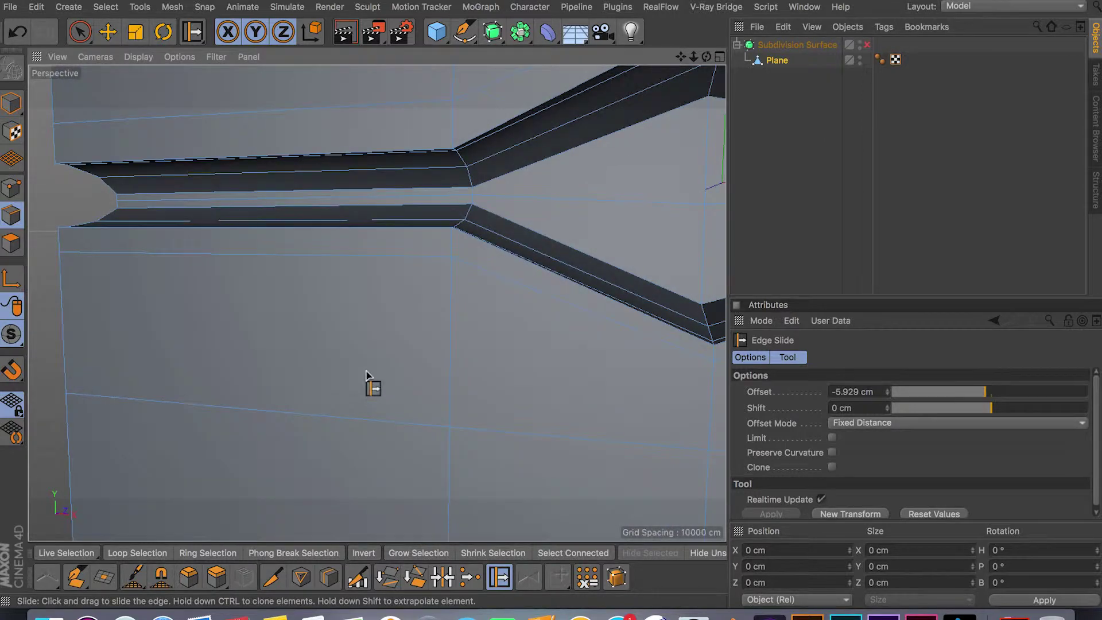
Add supporting loop cuts near the groove's back edges, at about 81% on the lower wall
left_click(327, 581)
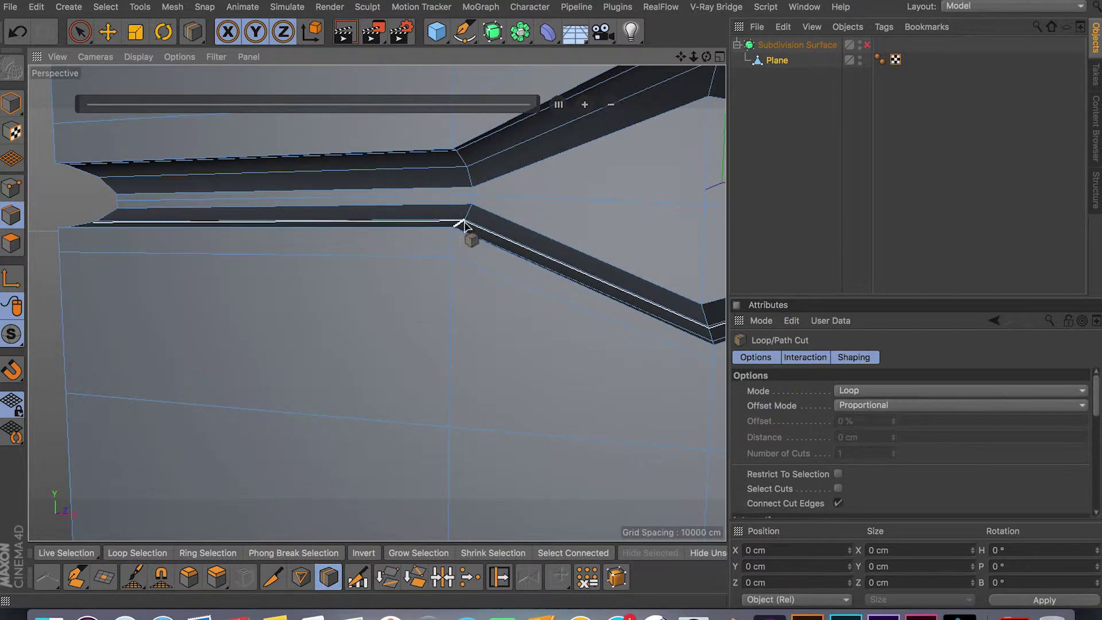
left_click(476, 183)
scroll(480, 213, "up", 3)
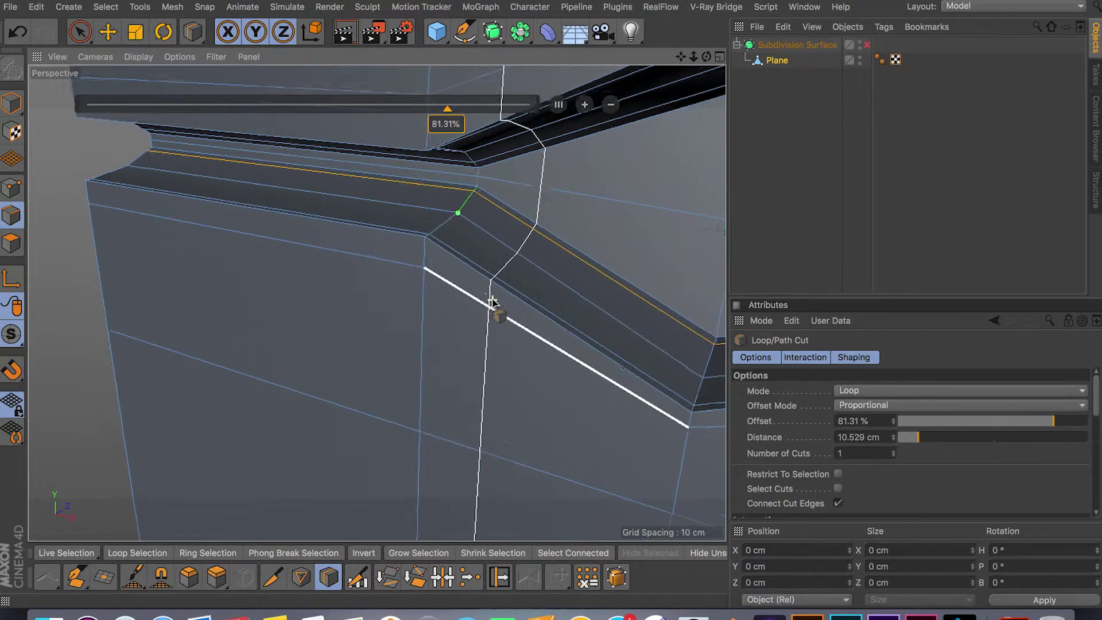
Switch to Live Selection, turn the Subdivision Surface back on and check the whole smoothed panel from several angles
left_click(79, 32)
key("q")
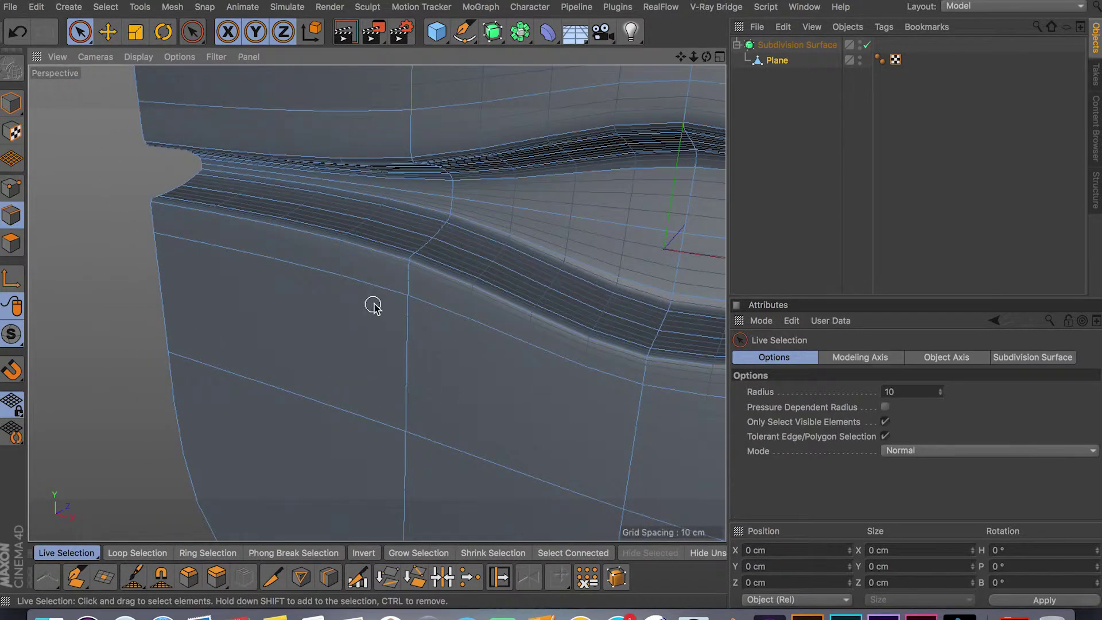
left_click_drag(379, 298, 416, 448, "alt")
left_click_drag(423, 379, 336, 287, "alt")
scroll(413, 355, "down", 2)
middle_click_drag(514, 369, 402, 392, "alt")
left_click_drag(402, 396, 527, 390, "alt")
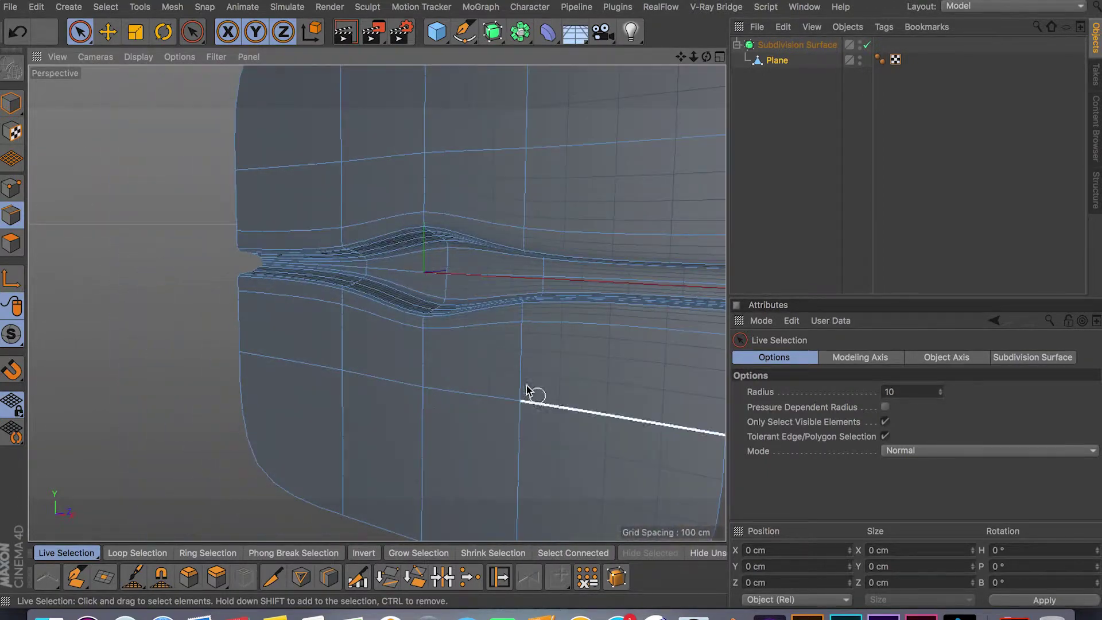
scroll(425, 138, "down", 3)
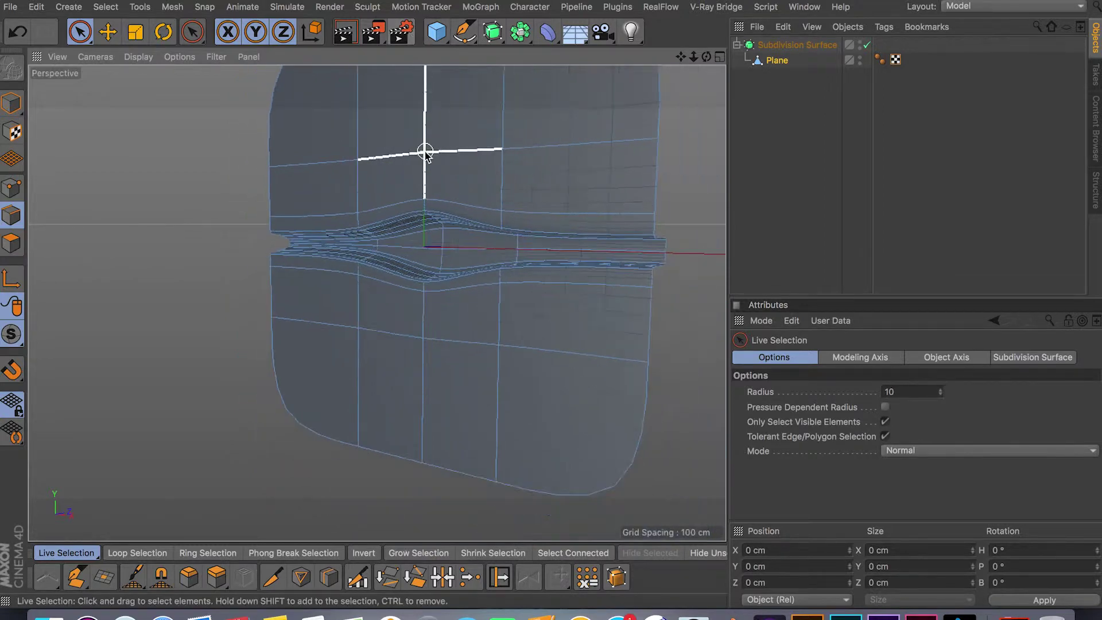
Add a light and move it out in front of the panel, raising it to about the groove's height
left_click(633, 33)
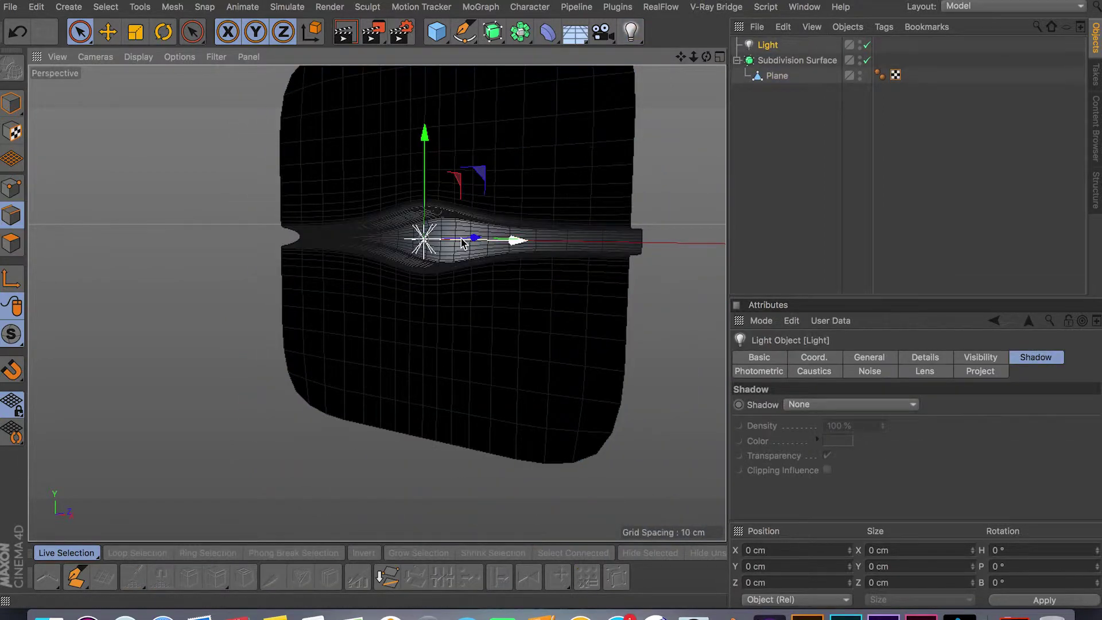
left_click_drag(520, 161, 297, 292, "alt")
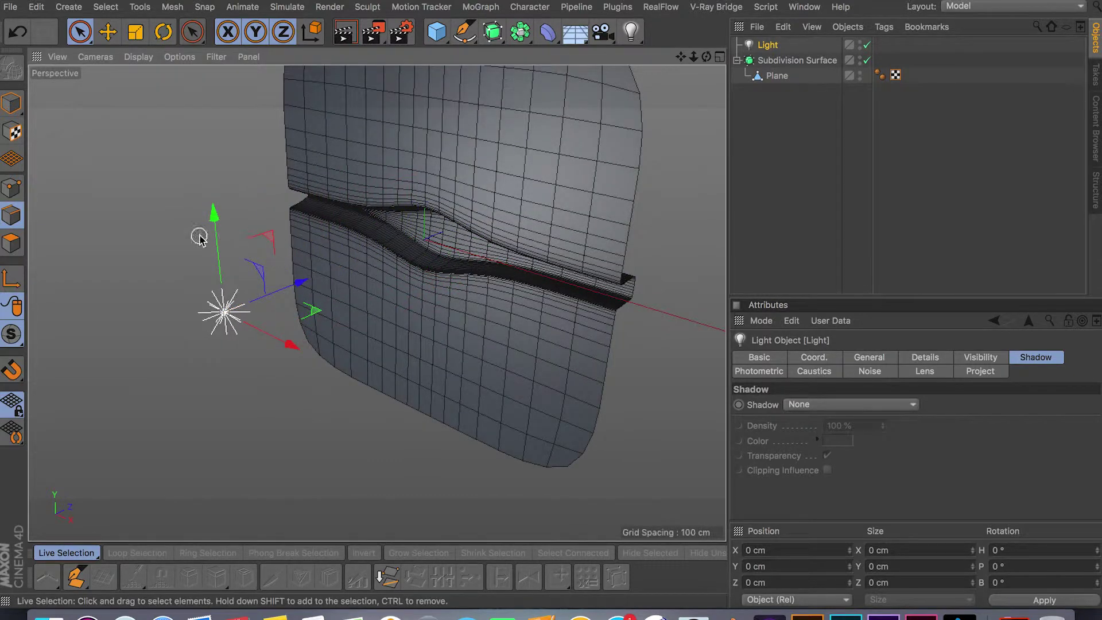
left_click_drag(219, 248, 225, 167)
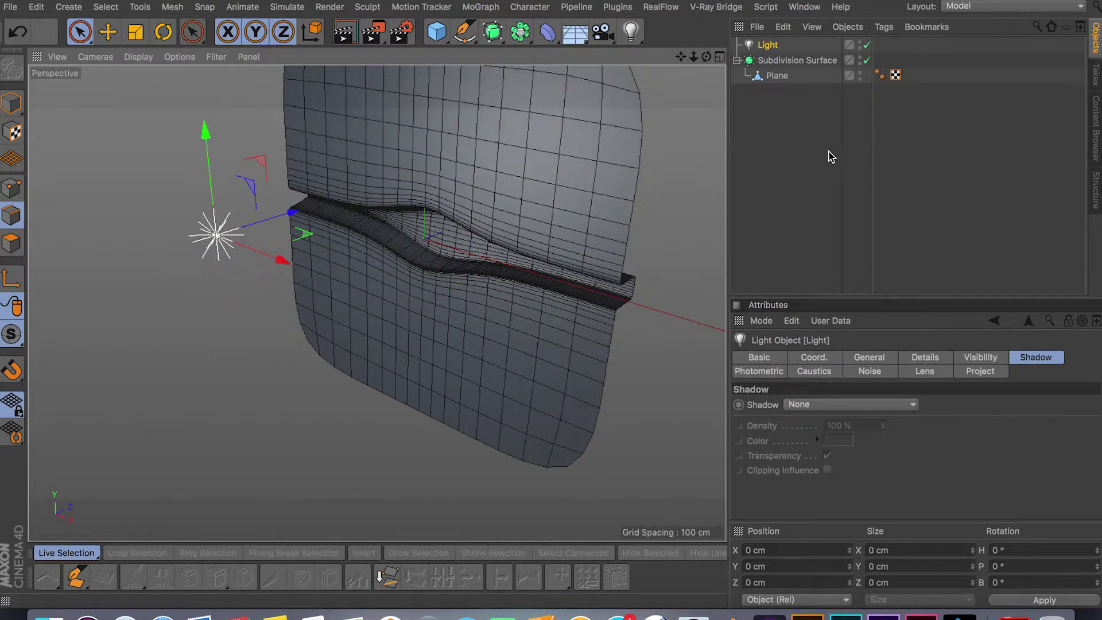
Set the light's shadow type to Area and render the panel from a more frontal view
left_click(873, 404)
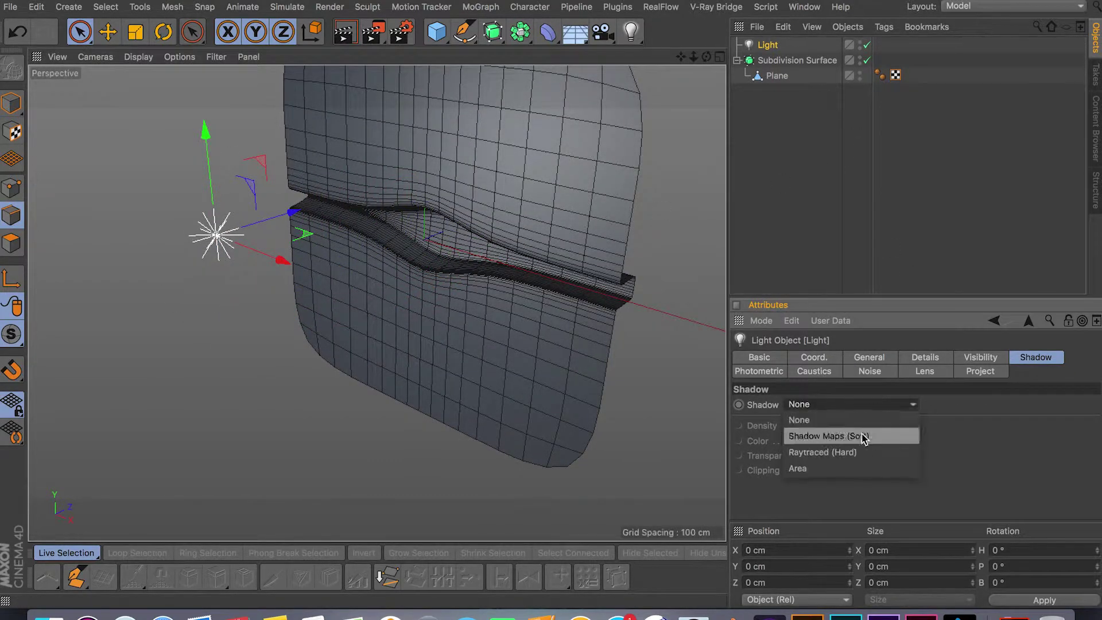
left_click(852, 468)
left_click_drag(580, 288, 437, 350, "alt")
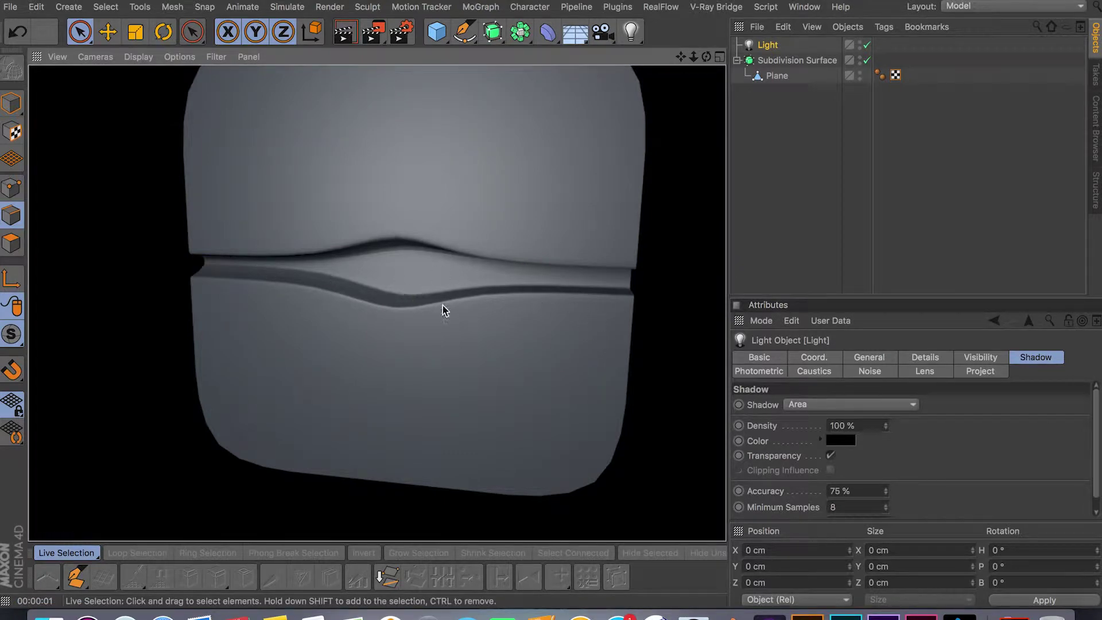
Turn off smoothing on the plane and add vertical loop cuts on both sides of the groove's centre edge, at about 91% and 15%
scroll(366, 327, "up", 6)
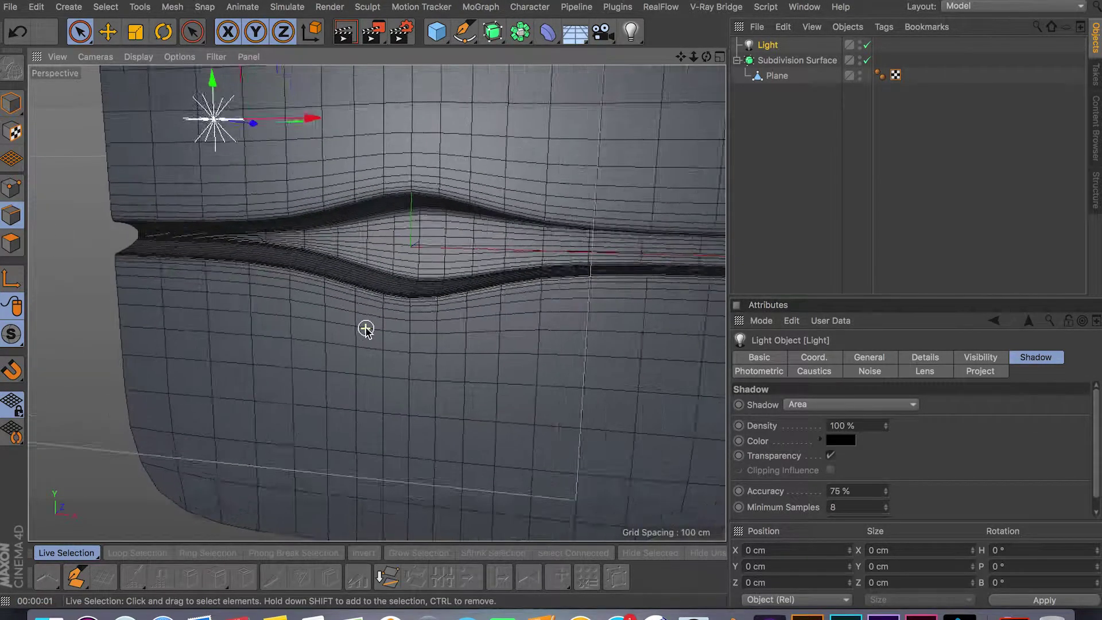
left_click_drag(449, 339, 489, 349, "alt")
left_click(776, 77)
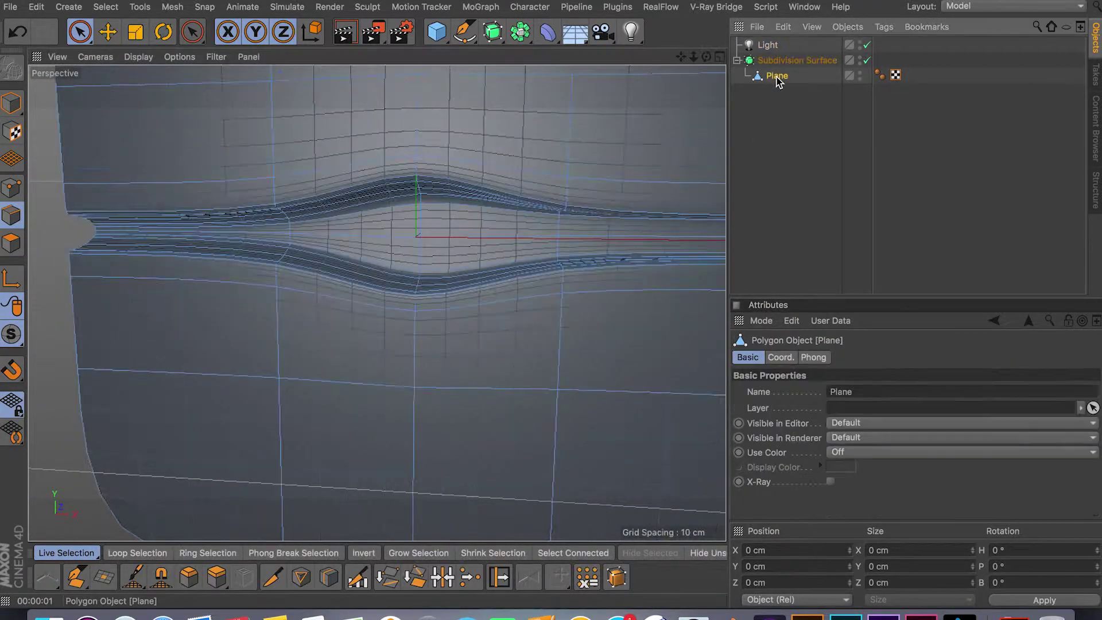
key("q")
left_click_drag(247, 282, 481, 247, "alt")
scroll(481, 246, "up", 5)
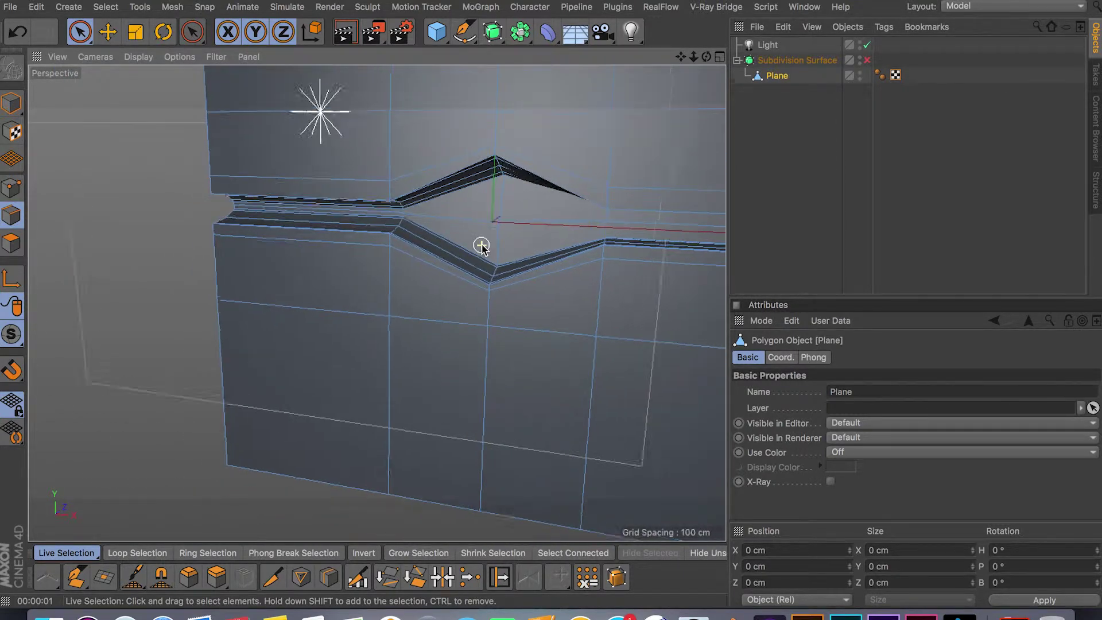
left_click(332, 576)
left_click(478, 319)
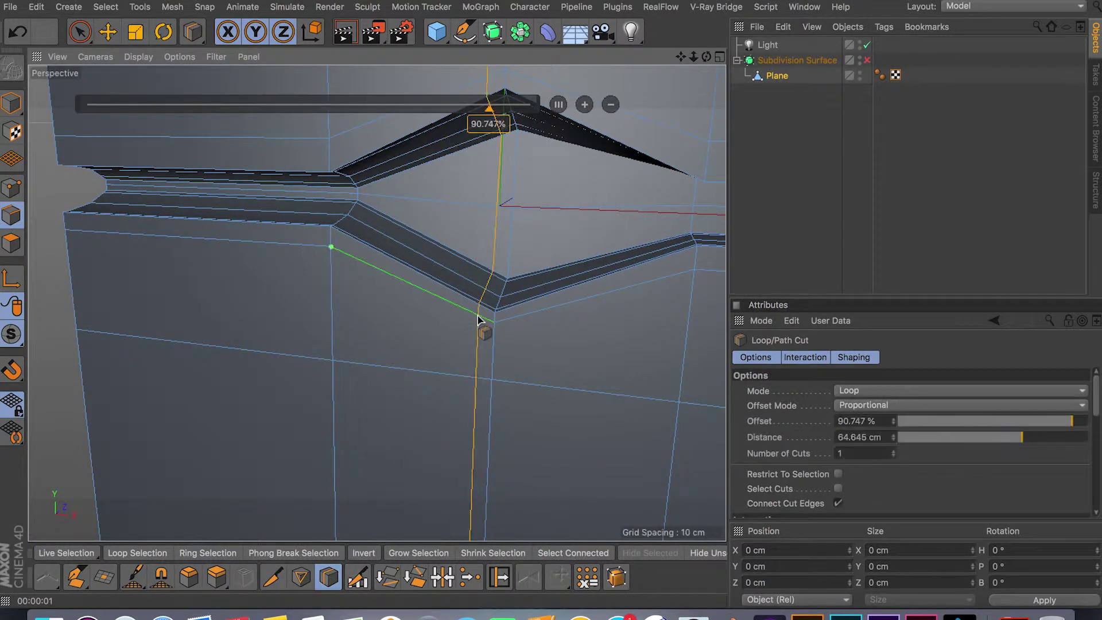
left_click(523, 323)
left_click(80, 32)
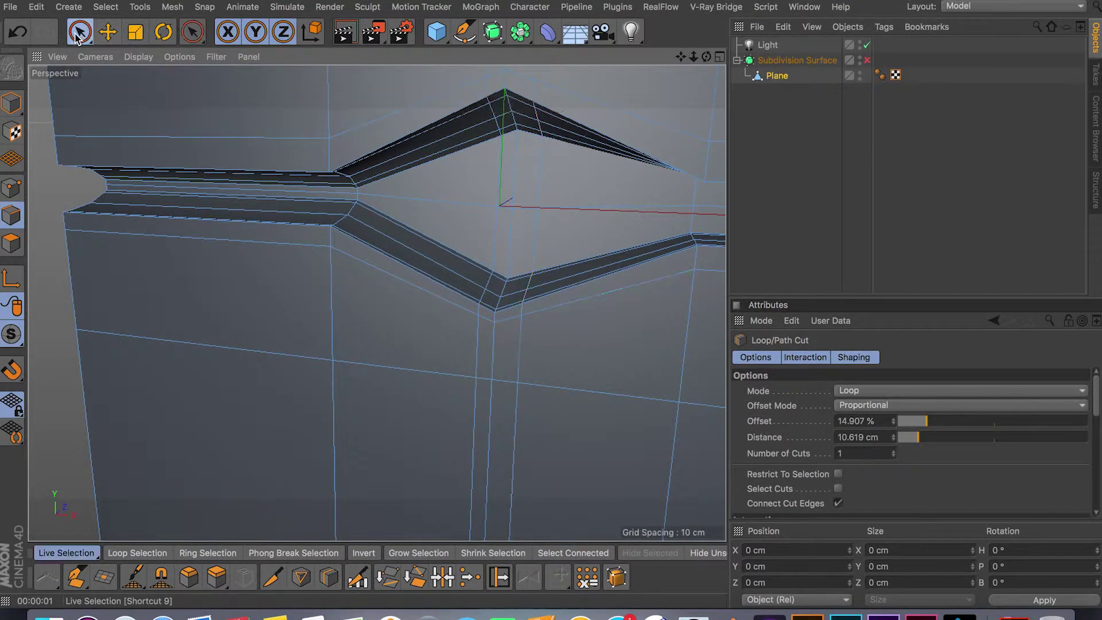
Select the centre points of the groove's lower wall and pull them down to about Z -56.4 cm to form a sharp tip
left_click_drag(570, 260, 291, 286, "alt")
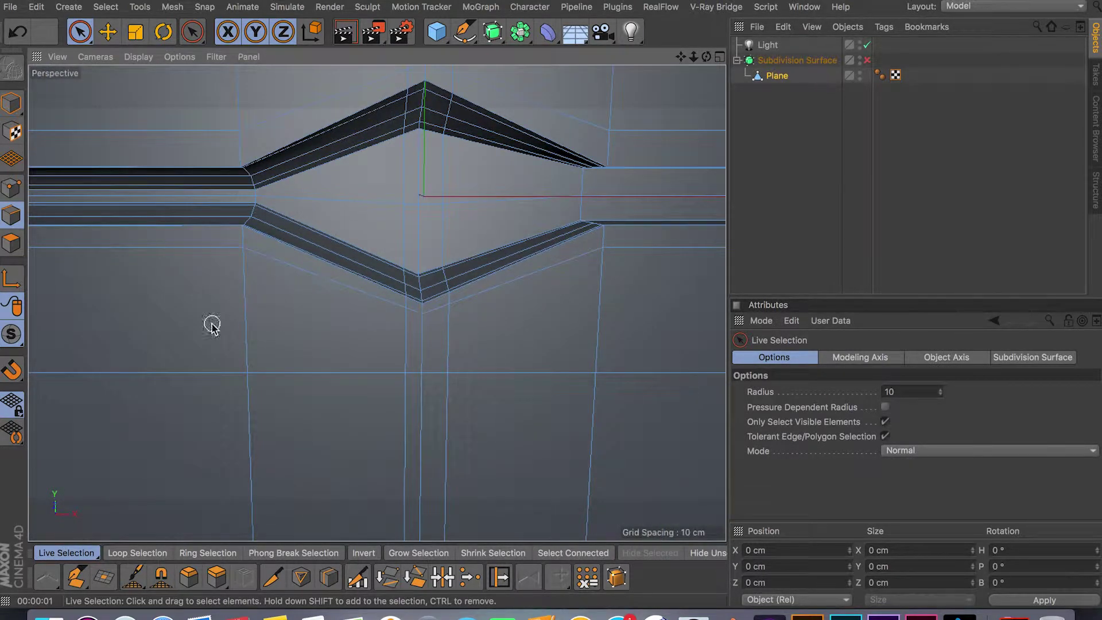
middle_click_drag(493, 214, 465, 294, "alt")
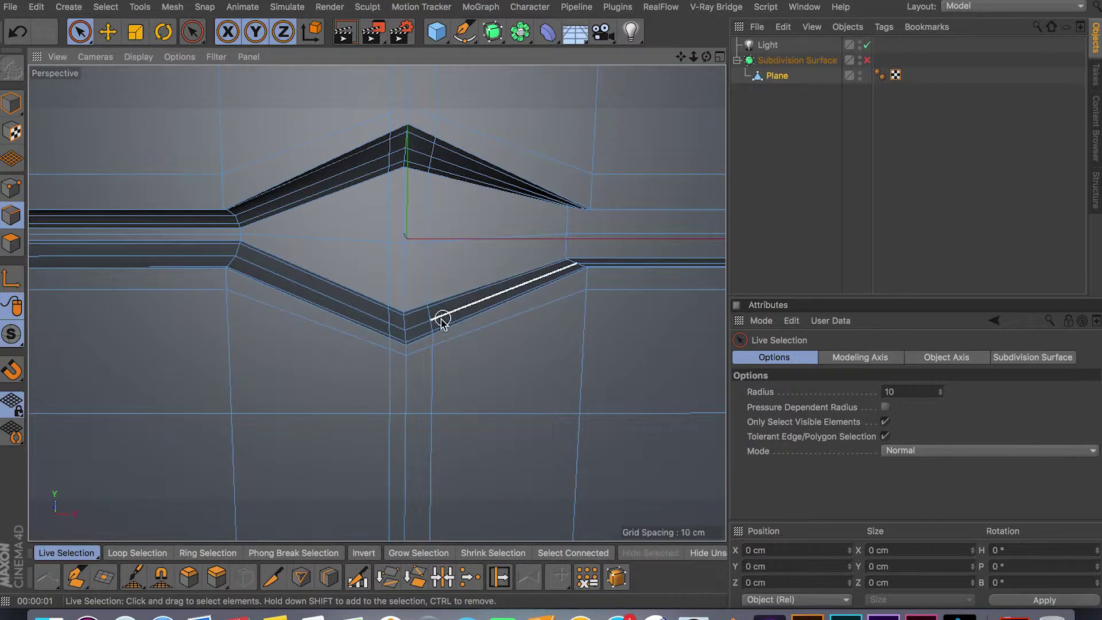
left_click_drag(442, 319, 457, 281, "alt")
left_click_drag(411, 356, 431, 279, "alt")
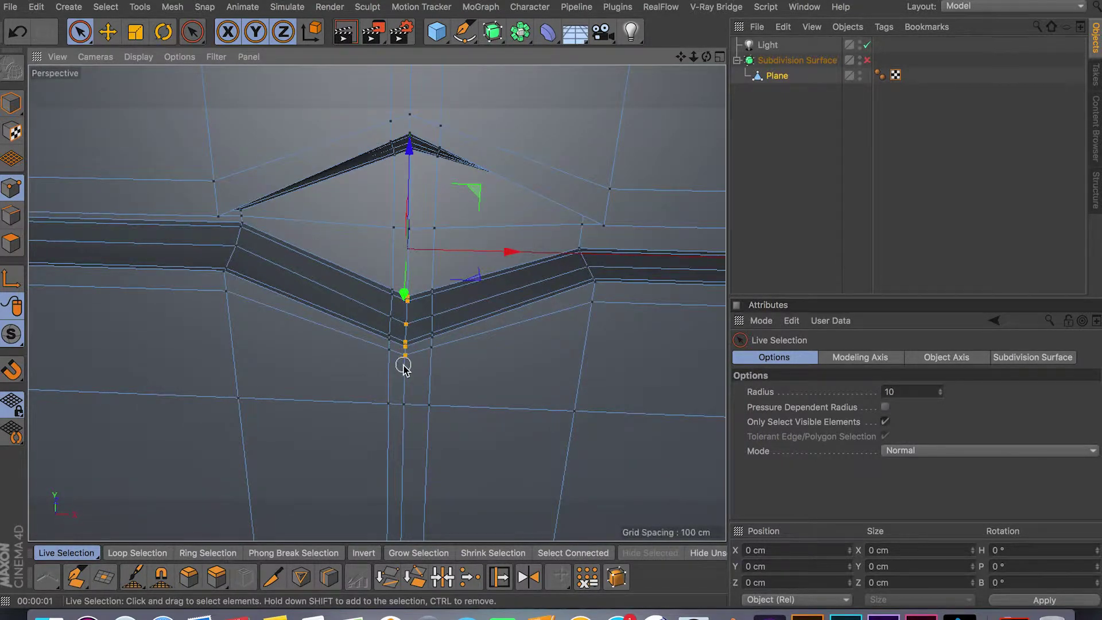
left_click_drag(403, 366, 424, 316, "alt")
left_click_drag(411, 261, 416, 283)
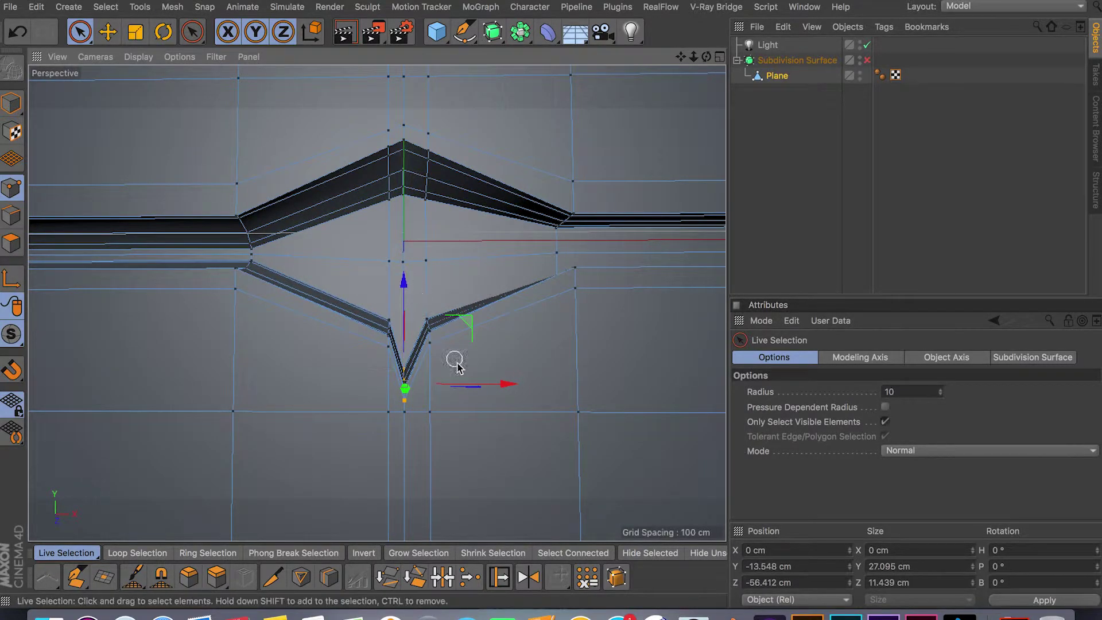
Turn the Subdivision Surface back on, deselect the plane in Model mode and inspect the smoothed pointed groove
key("q")
scroll(528, 300, "up", 5)
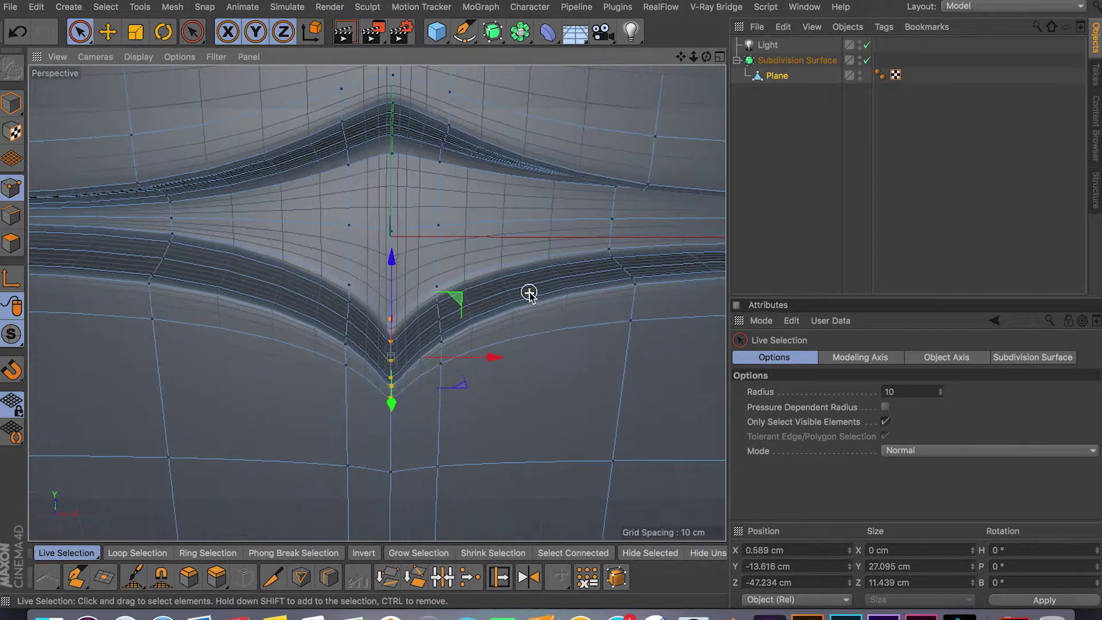
scroll(528, 293, "down", 5)
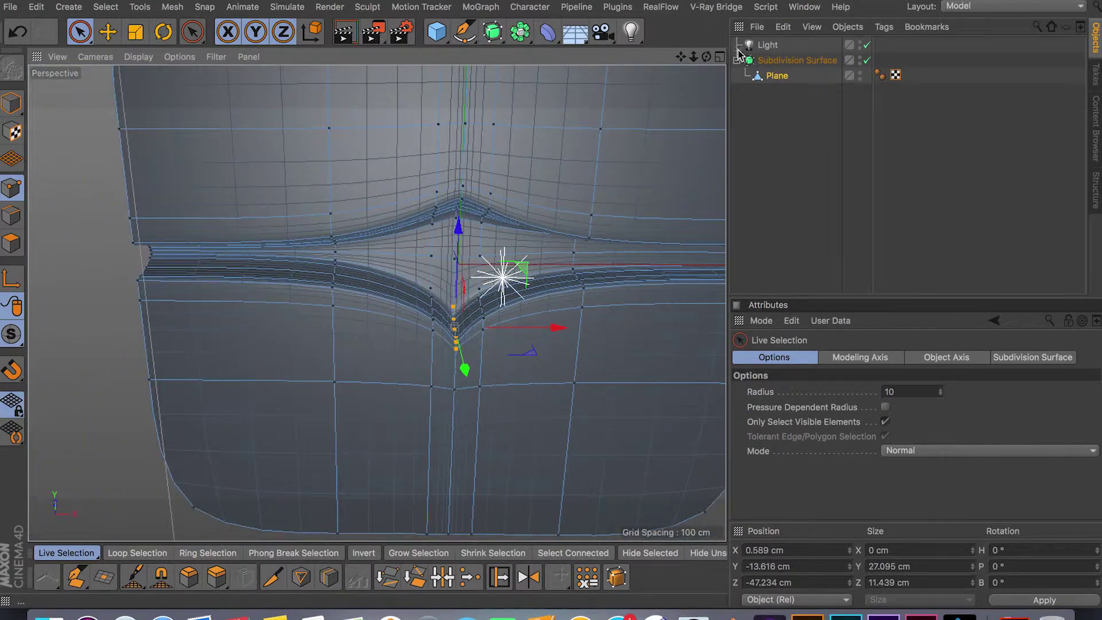
left_click(11, 103)
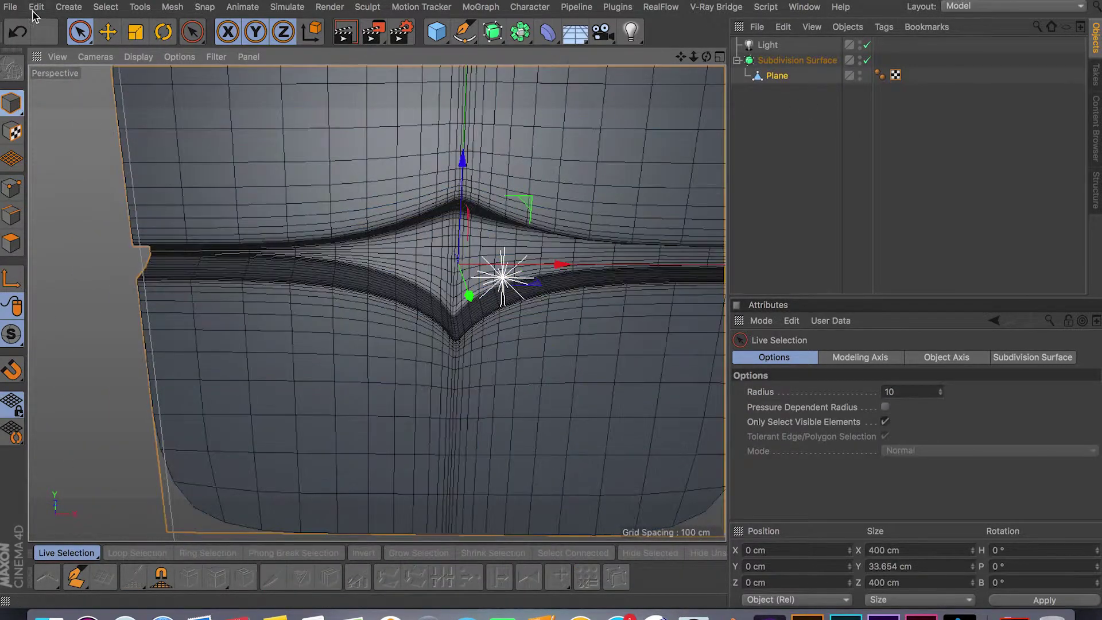
left_click(95, 109)
left_click_drag(513, 289, 543, 386, "alt")
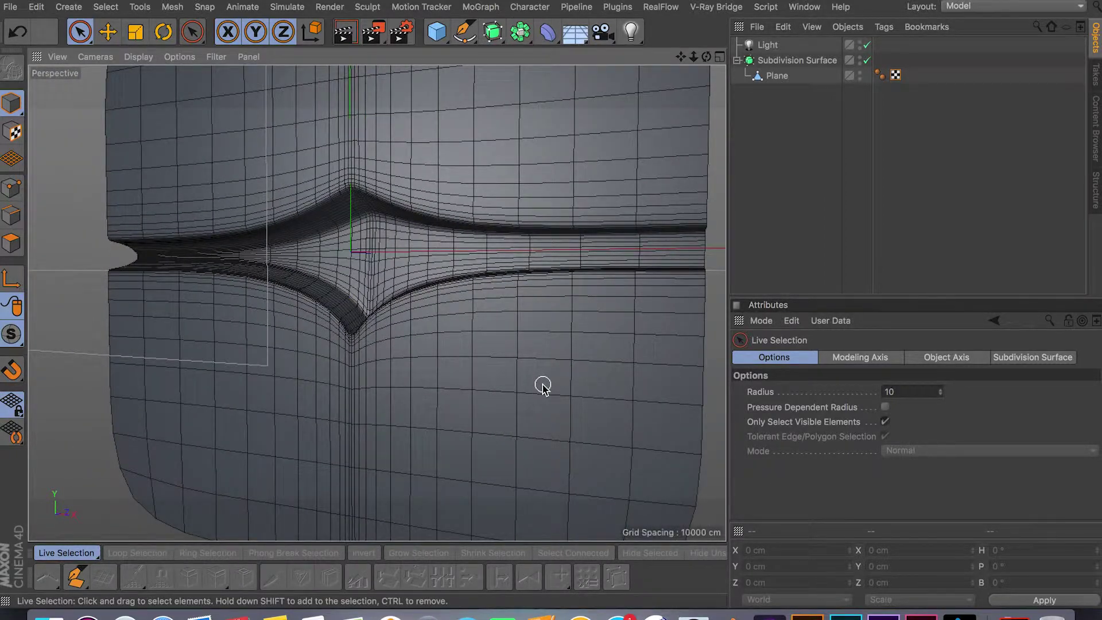
Compare the straight left part of the groove with the Subdivision Surface off and on, leaving it off with the plane selected
left_click(777, 75)
left_click(867, 60)
left_click_drag(362, 233, 410, 389, "alt")
left_click_drag(482, 413, 495, 302, "alt")
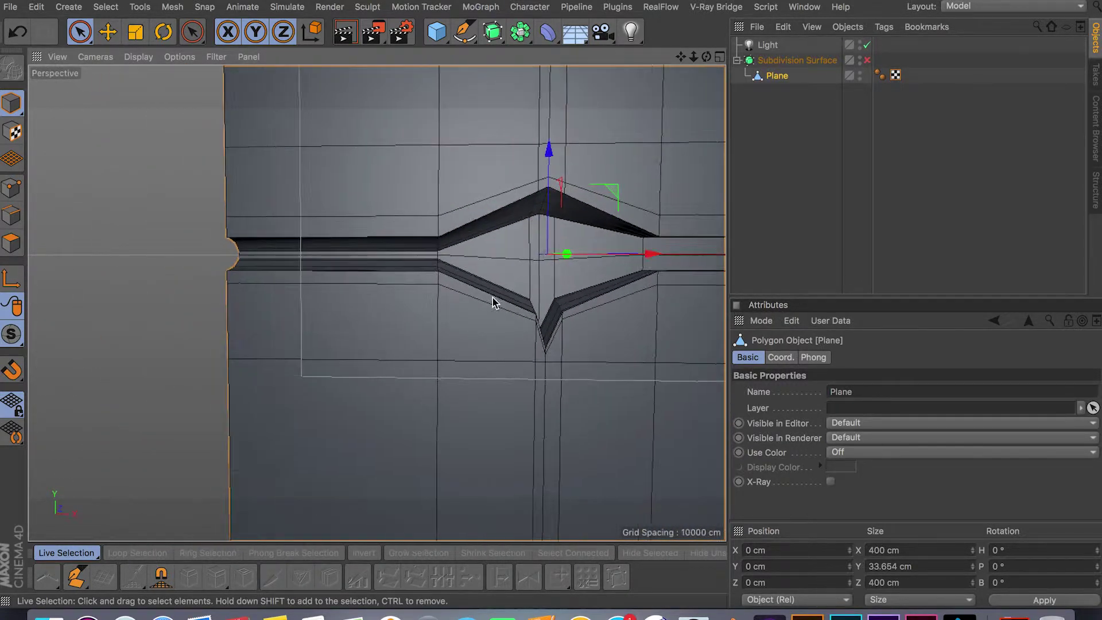
scroll(346, 248, "up", 5)
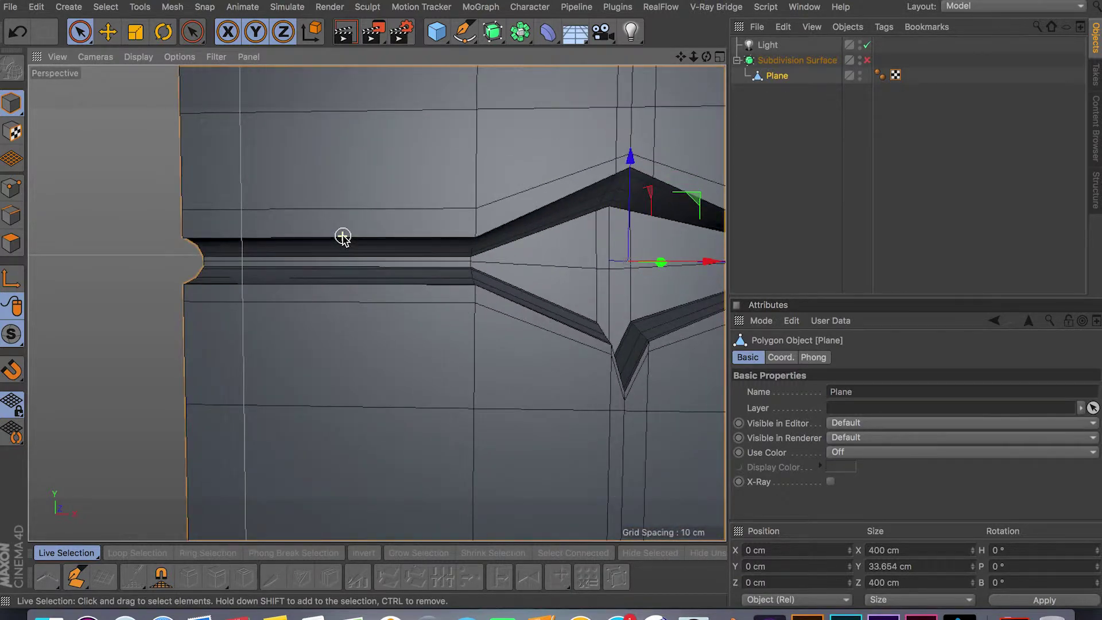
left_click_drag(267, 320, 286, 287, "alt")
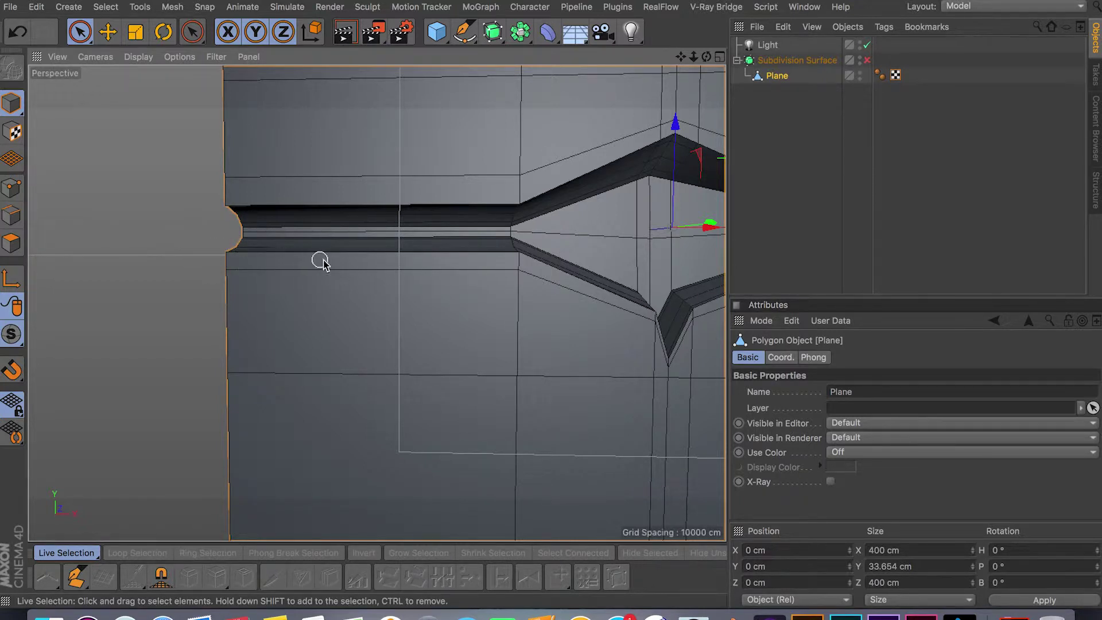
left_click_drag(258, 278, 234, 258, "alt")
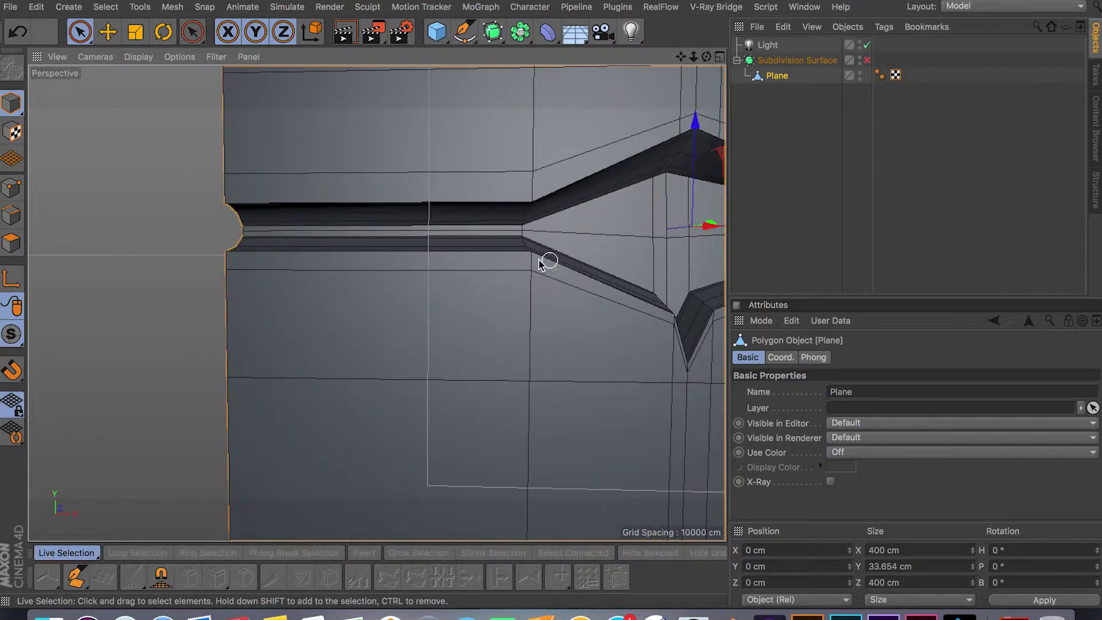
key("q")
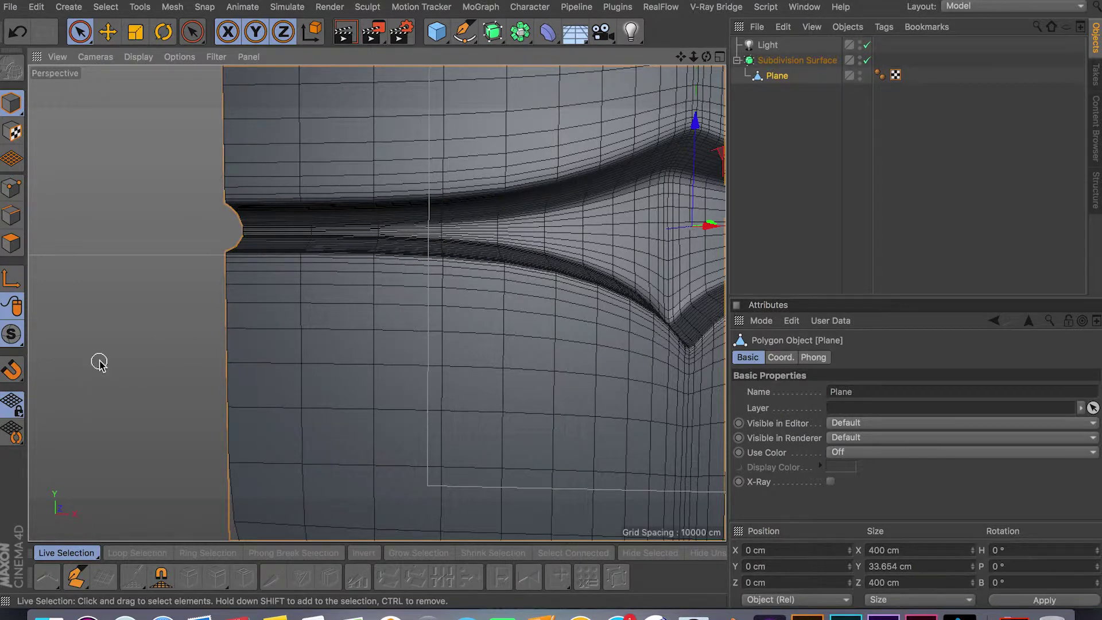
key("q")
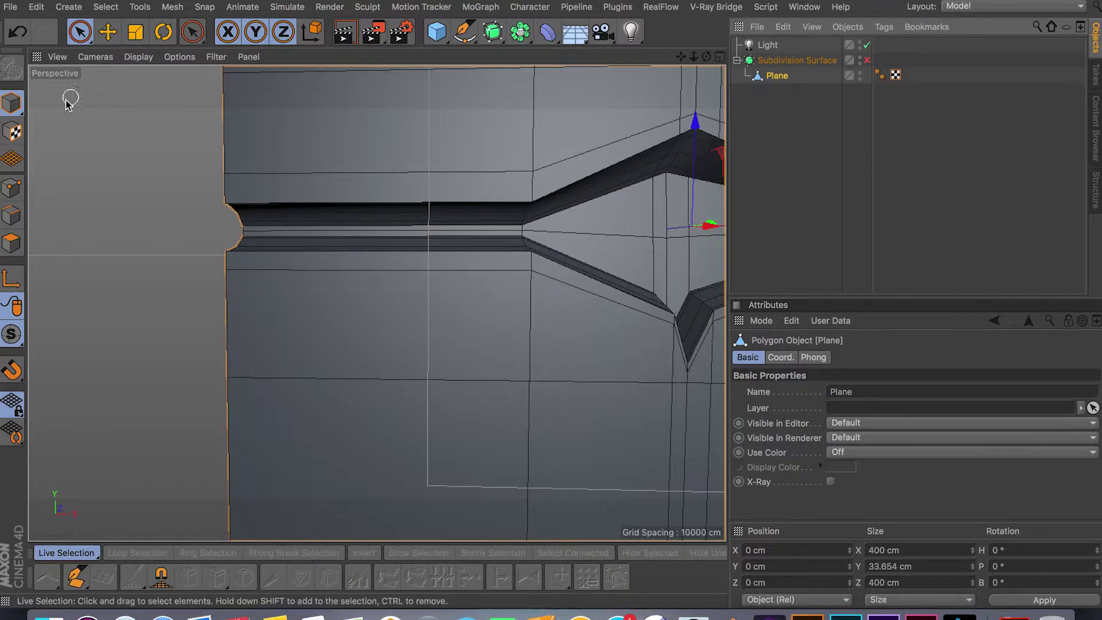
Add a vertical loop cut centred across the straight section between the panel's left edge and the groove's widening
left_click(12, 216)
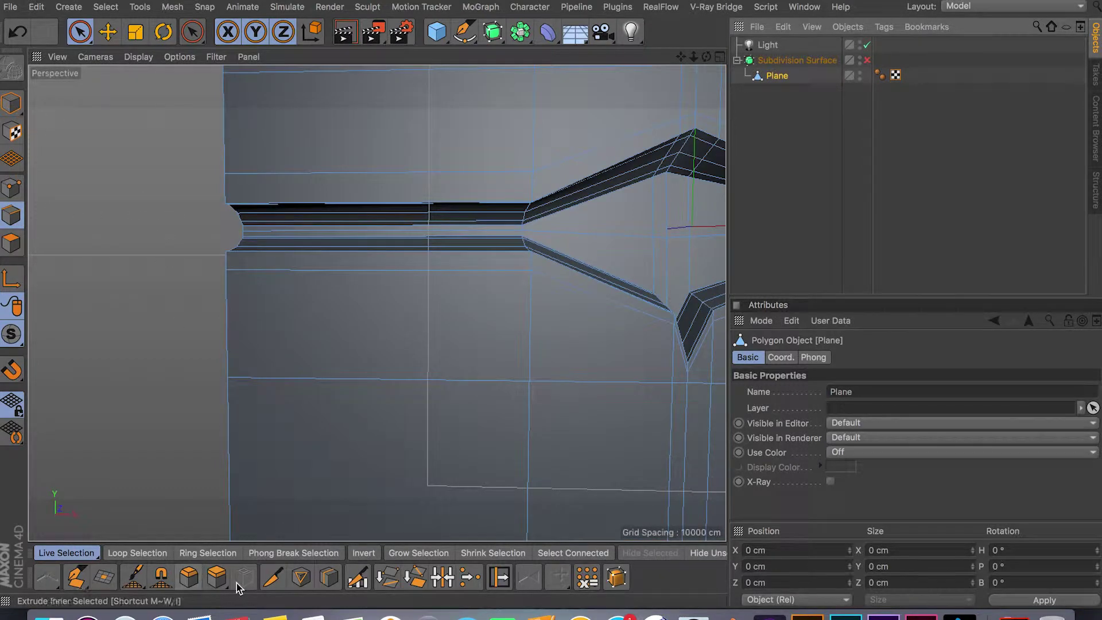
left_click(328, 577)
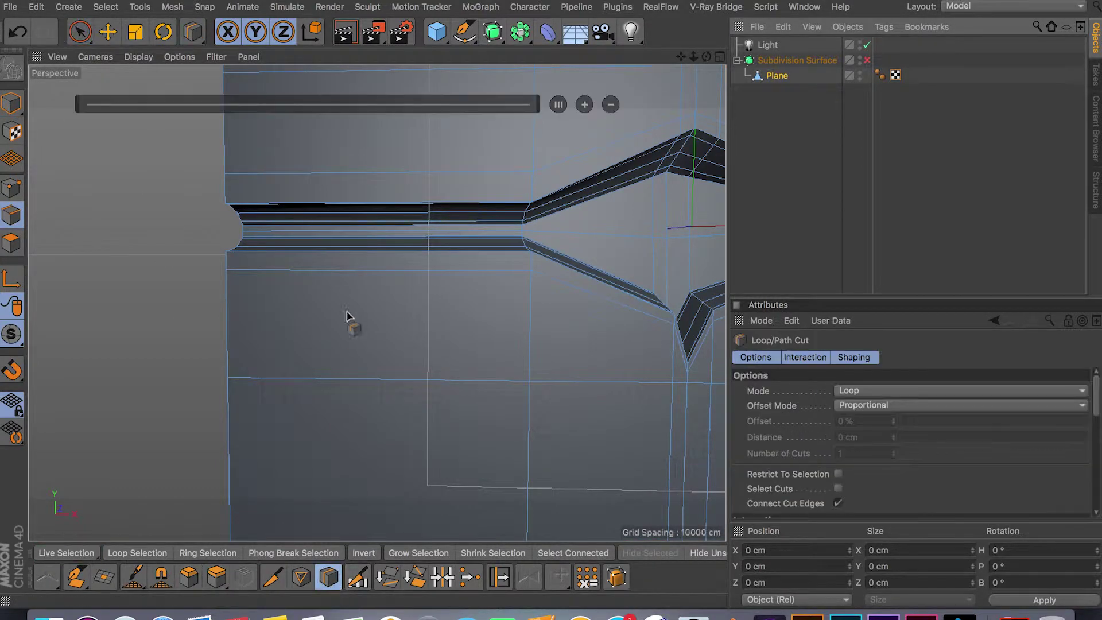
left_click(358, 270)
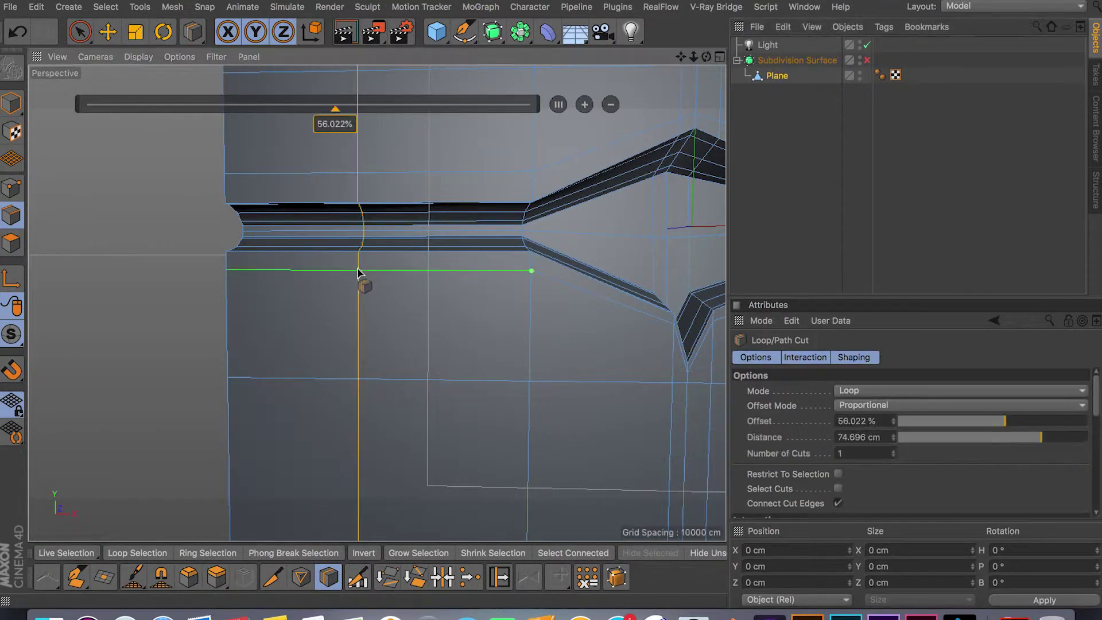
left_click(559, 105)
left_click(79, 32)
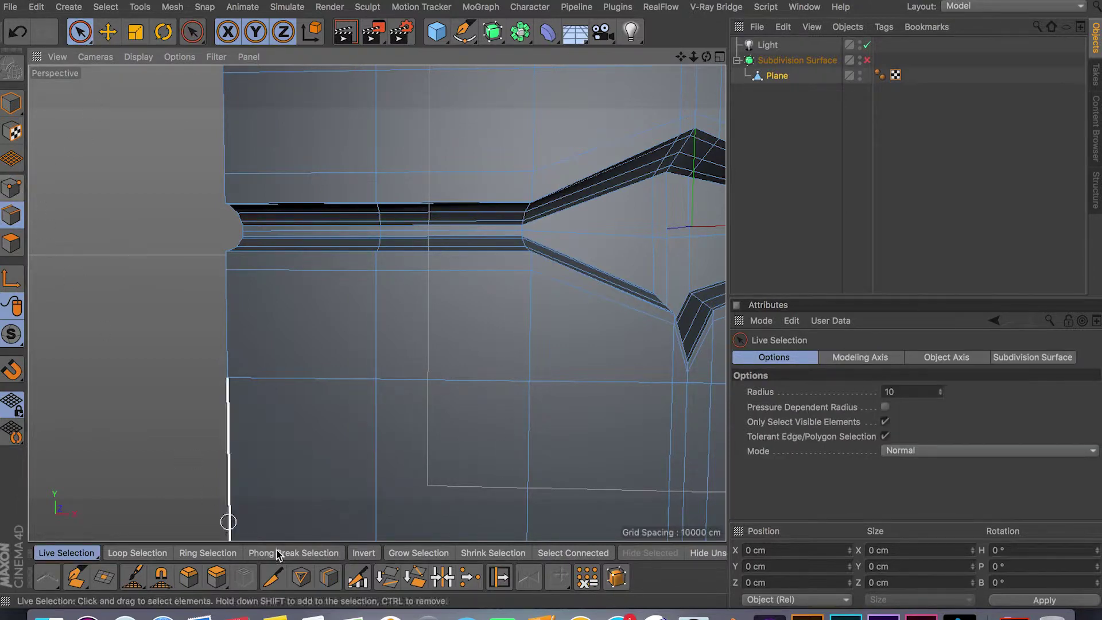
Slide the lower groove points on the panel's left edge downwards with the Slide tool, widening the groove at that end
key("m")
key("o")
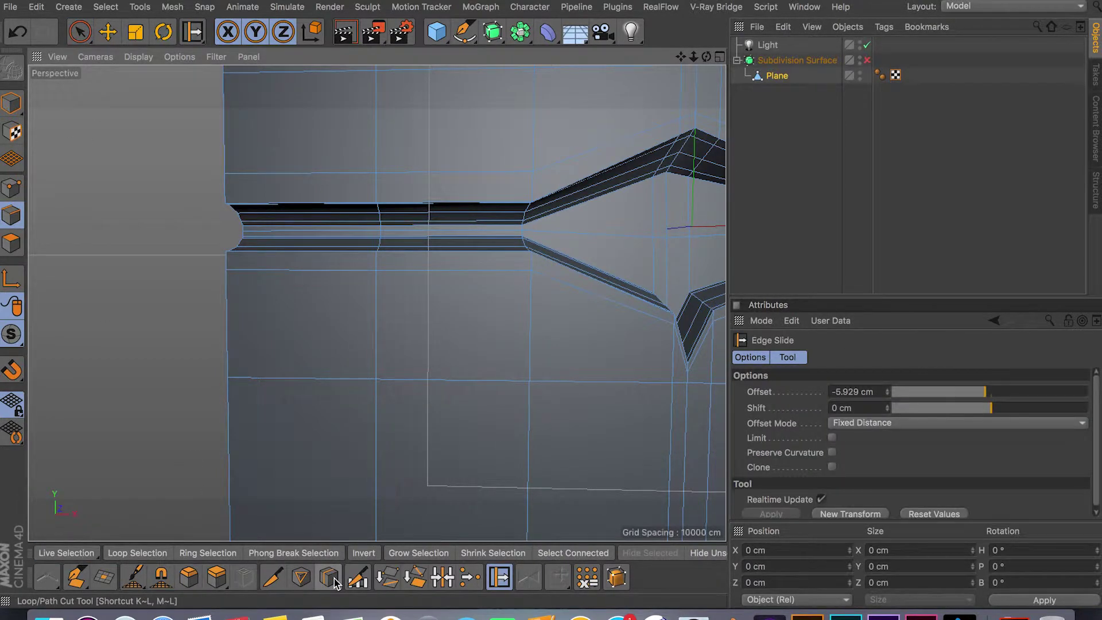
left_click(12, 188)
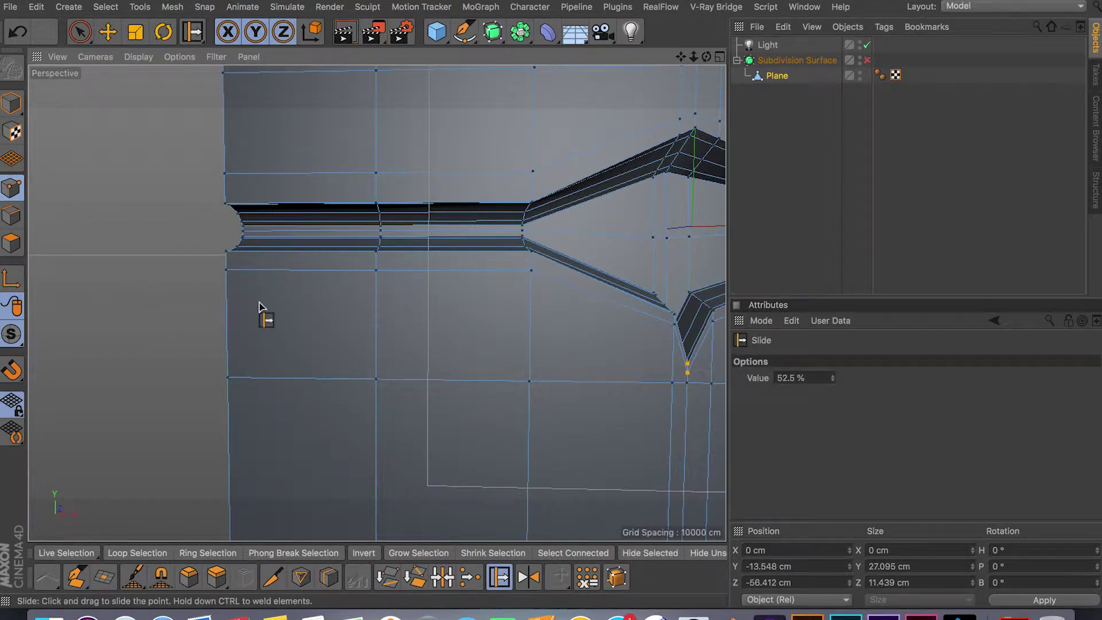
left_click_drag(234, 286, 234, 340)
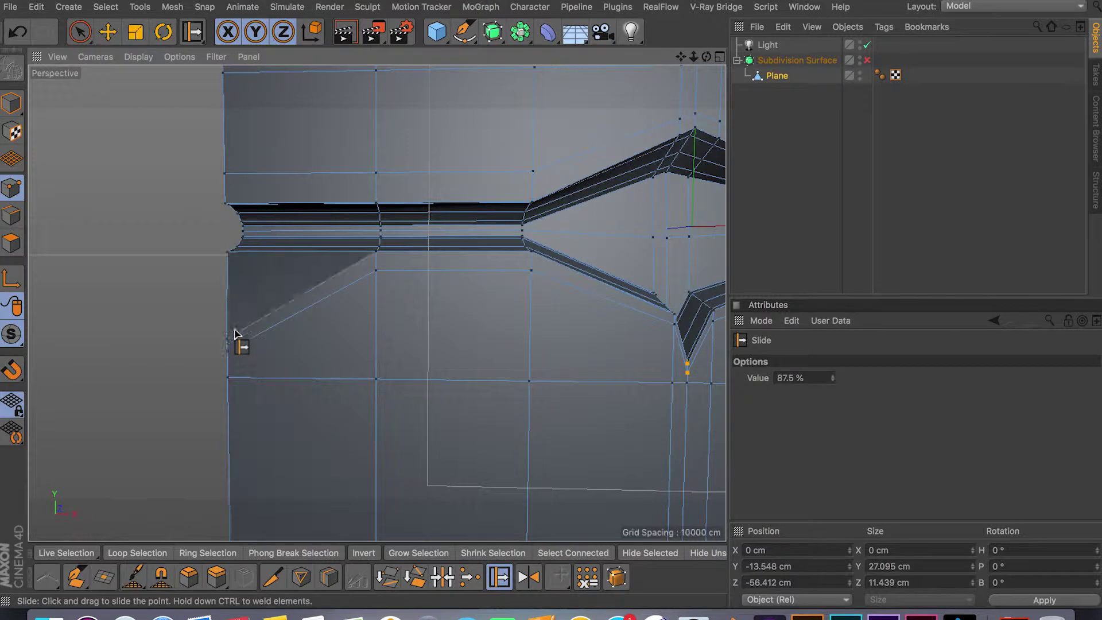
mouse_move(228, 256)
left_mouse_down()
mouse_move(236, 330)
mouse_move(240, 261)
left_mouse_up()
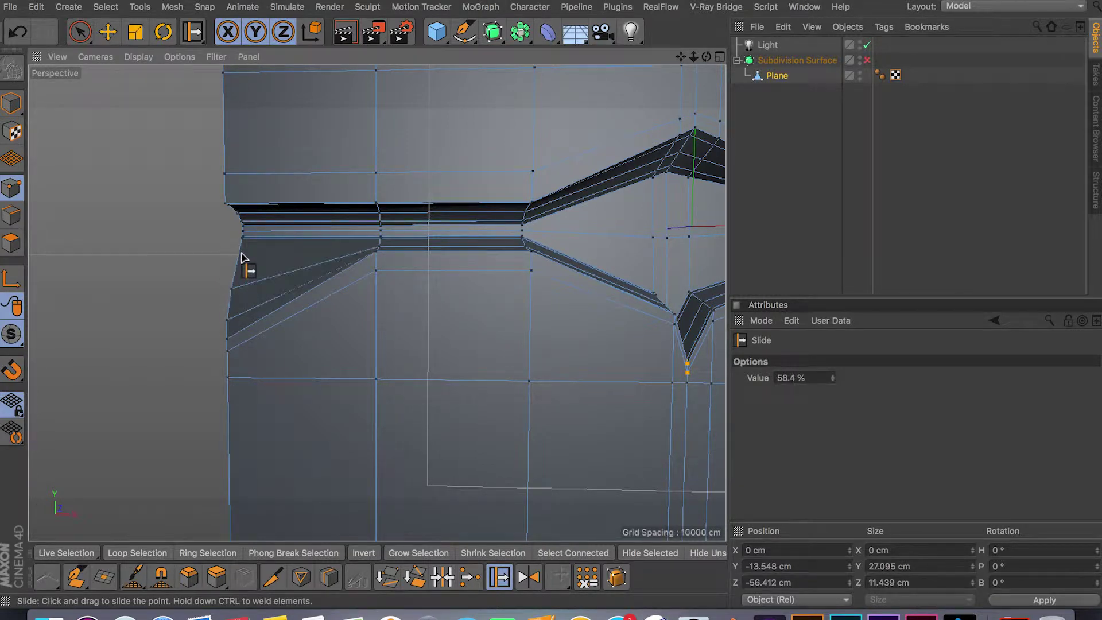
Turn the Subdivision Surface on, deselect the plane in Model mode and examine the smoothed flare at the groove's left end
key("q")
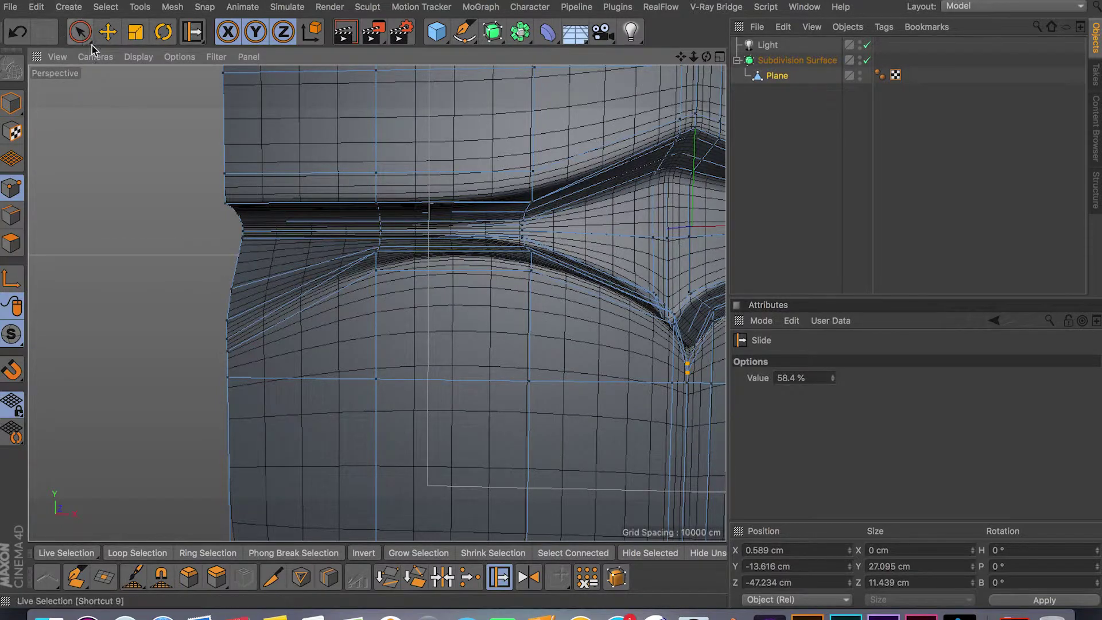
left_click(79, 32)
left_click(12, 103)
left_click(157, 153)
scroll(157, 153, "down", 5)
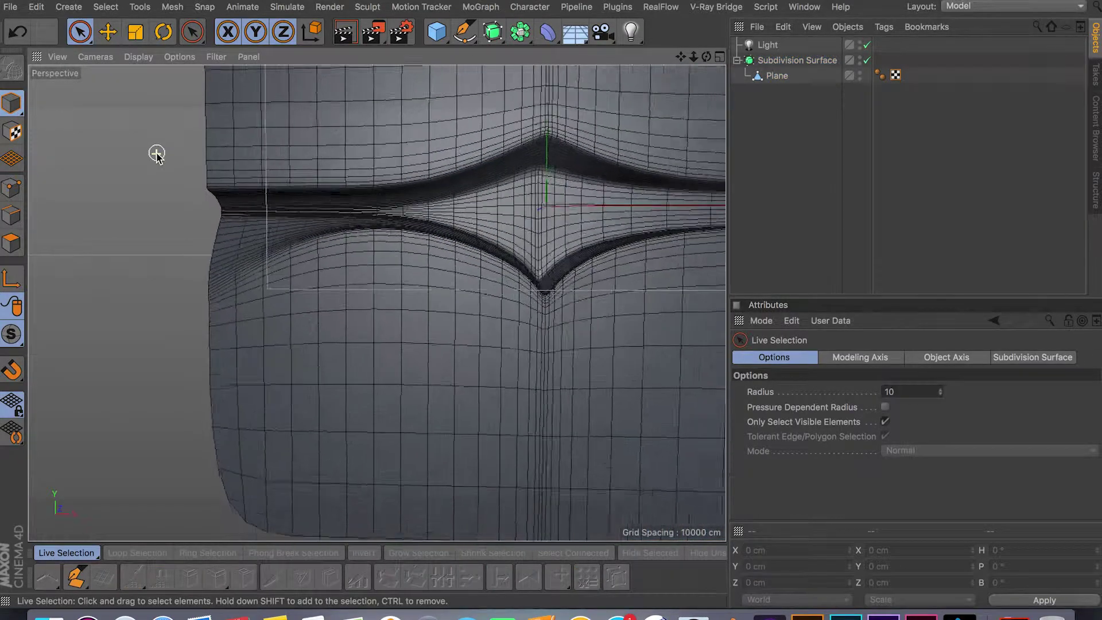
left_click_drag(308, 272, 271, 266, "alt")
scroll(239, 259, "up", 5)
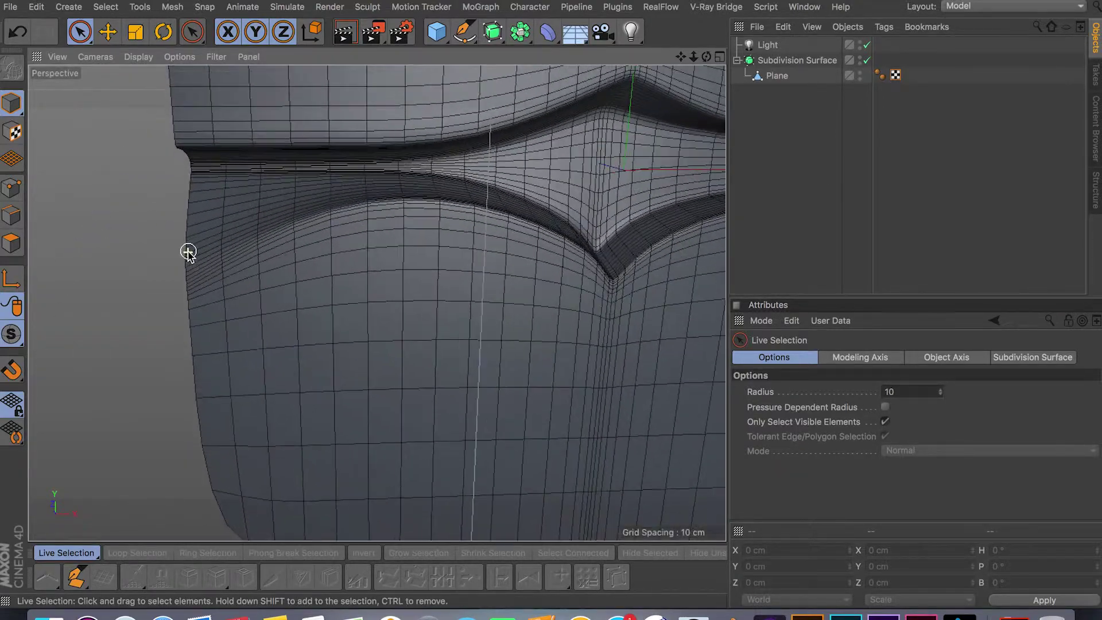
scroll(189, 253, "up", 3)
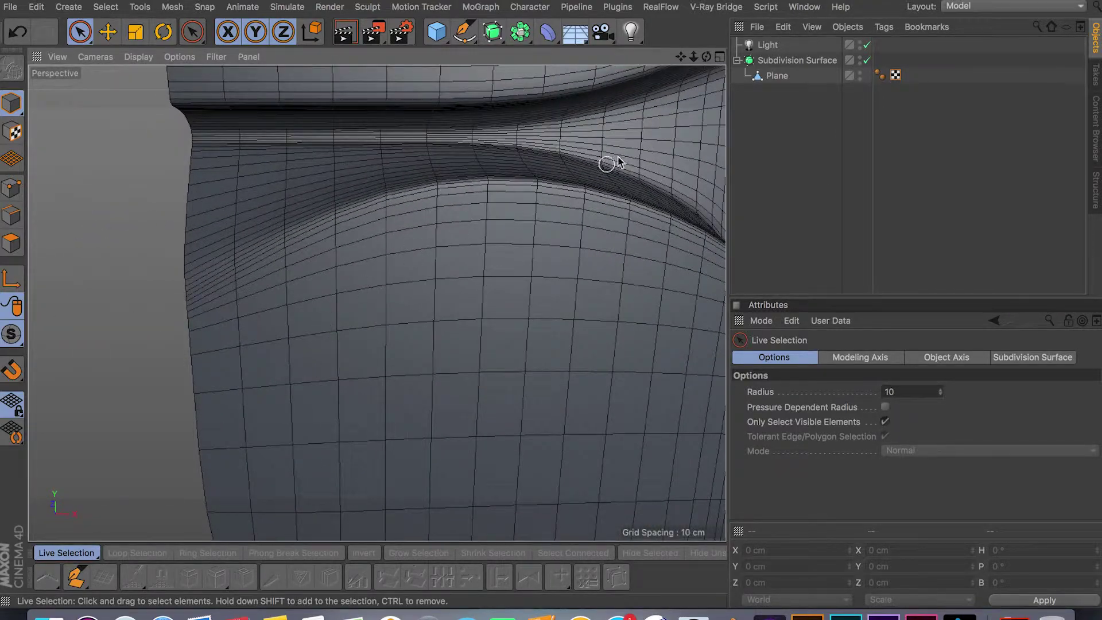
With smoothing off, raise the lower groove corner point on the panel's left edge to about Z -45.6 cm
left_click(782, 80)
key("q")
left_click_drag(381, 283, 85, 377, "alt")
left_click_drag(233, 285, 373, 362, "alt")
scroll(285, 285, "up", 3)
left_click(11, 187)
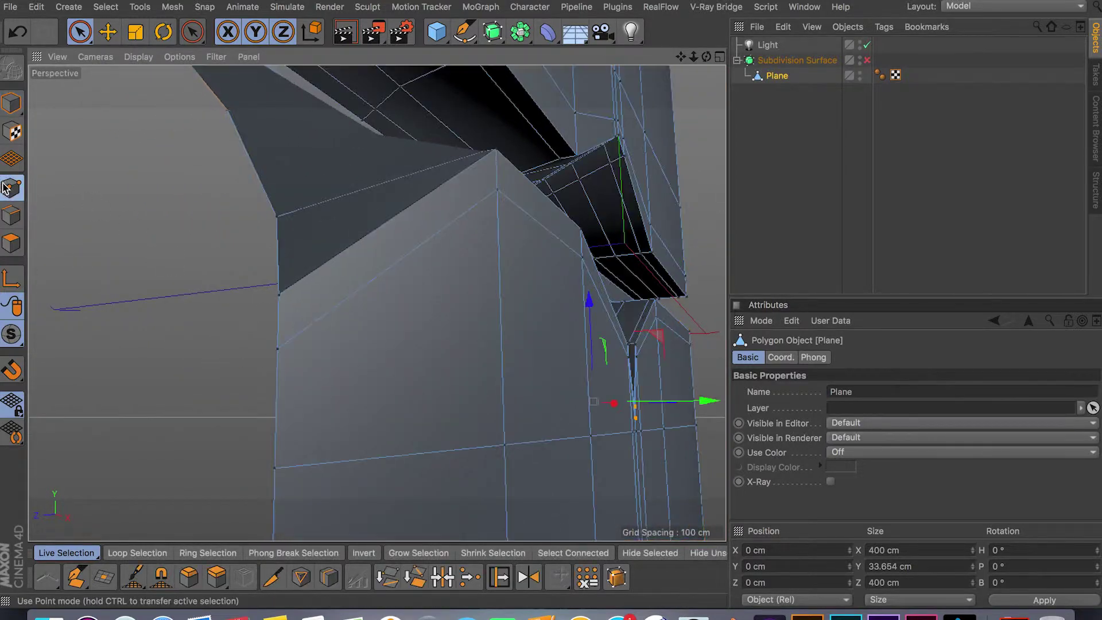
left_click(279, 296)
left_click_drag(281, 244, 287, 209)
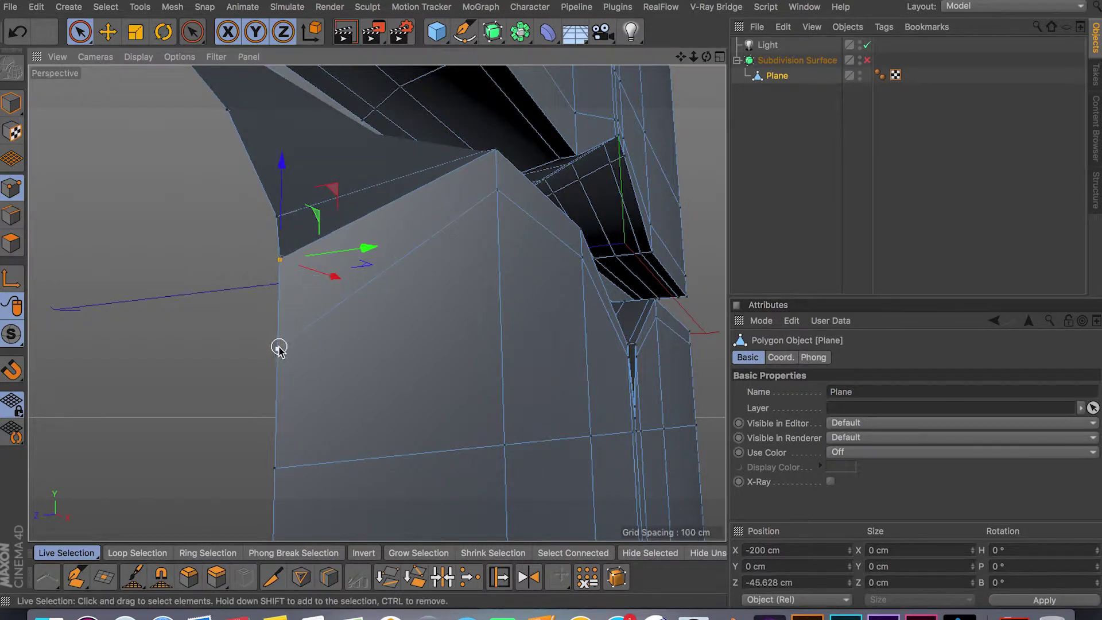
Move the two support points below the flared groove edge close up to it, to about Z -46.9 cm and Z -12.8 cm
left_click_drag(275, 247, 287, 183)
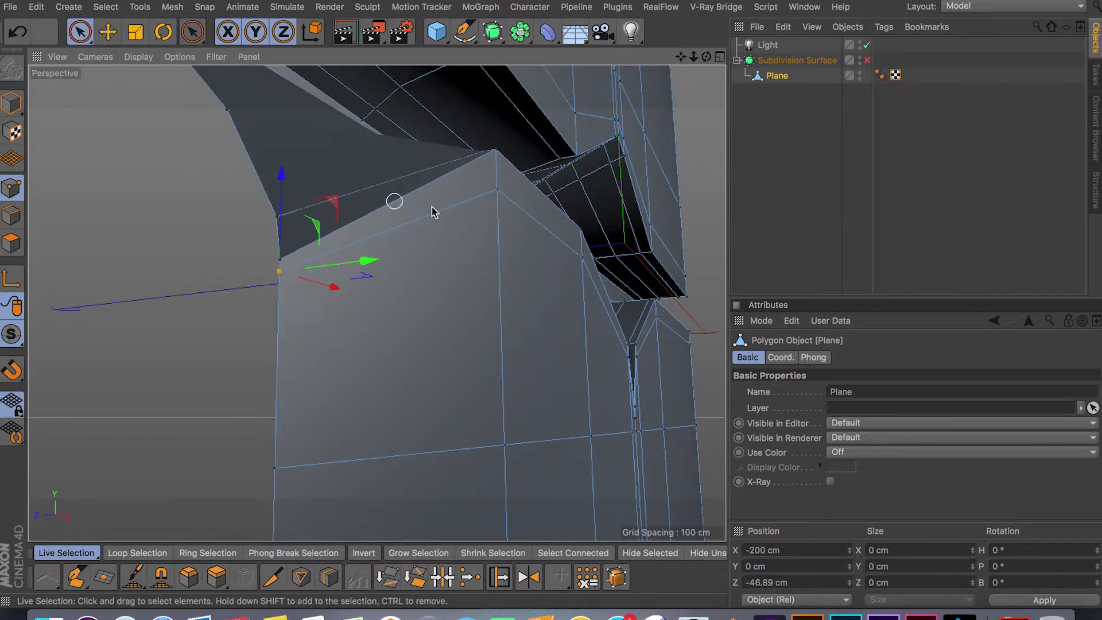
left_click(493, 193)
left_click_drag(497, 161, 502, 134)
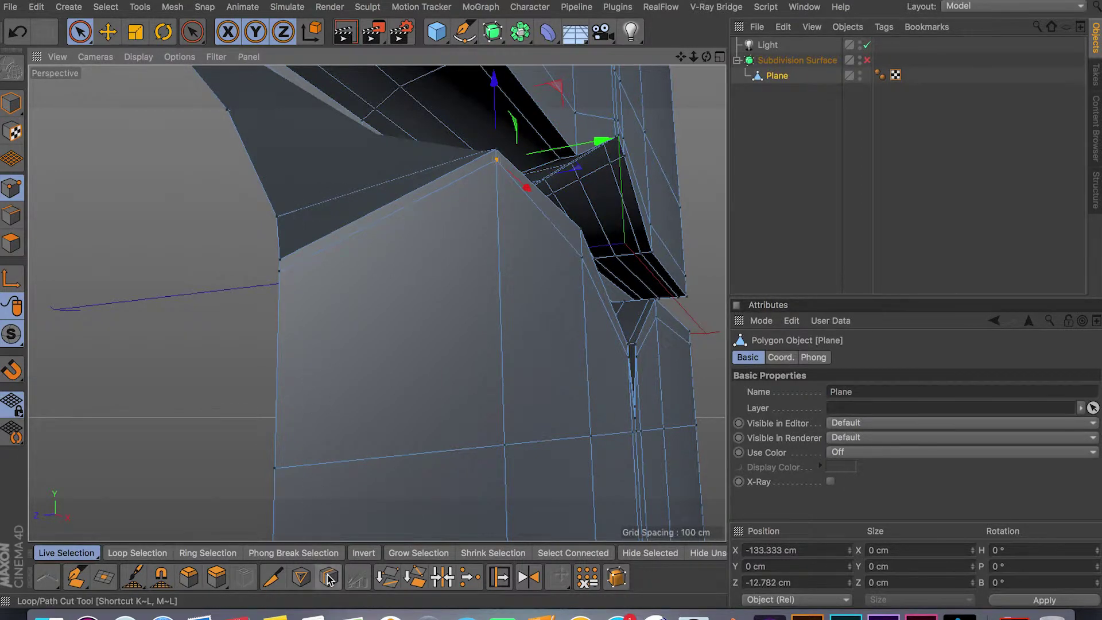
Slide the upper point of the flare on the panel's left edge down close to the lower groove corner, about 66%
key("m")
key("o")
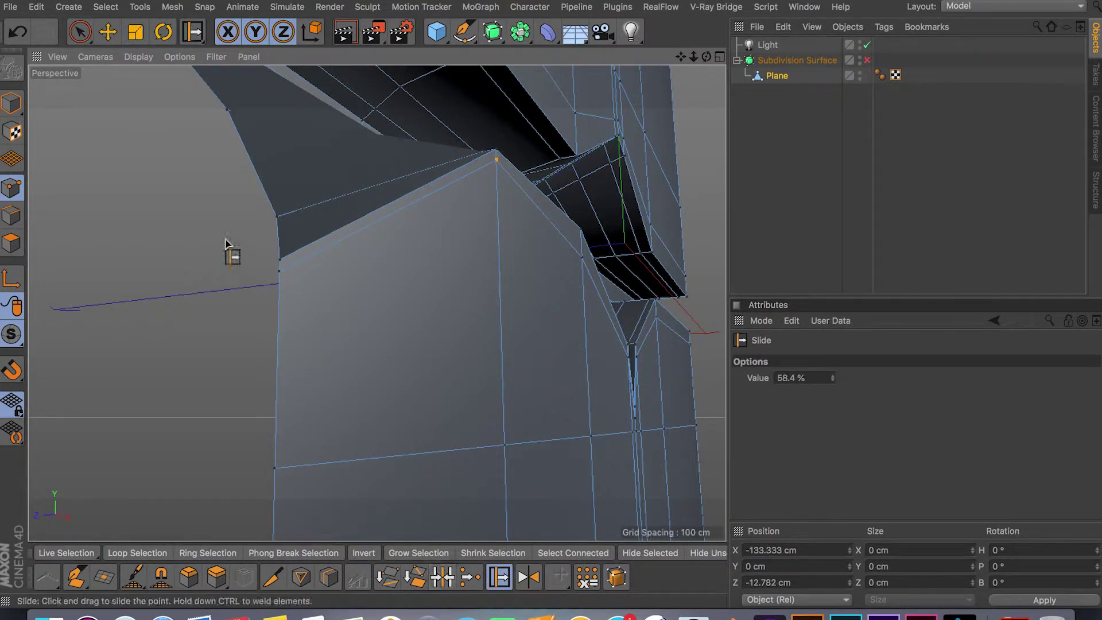
left_click_drag(278, 220, 305, 262)
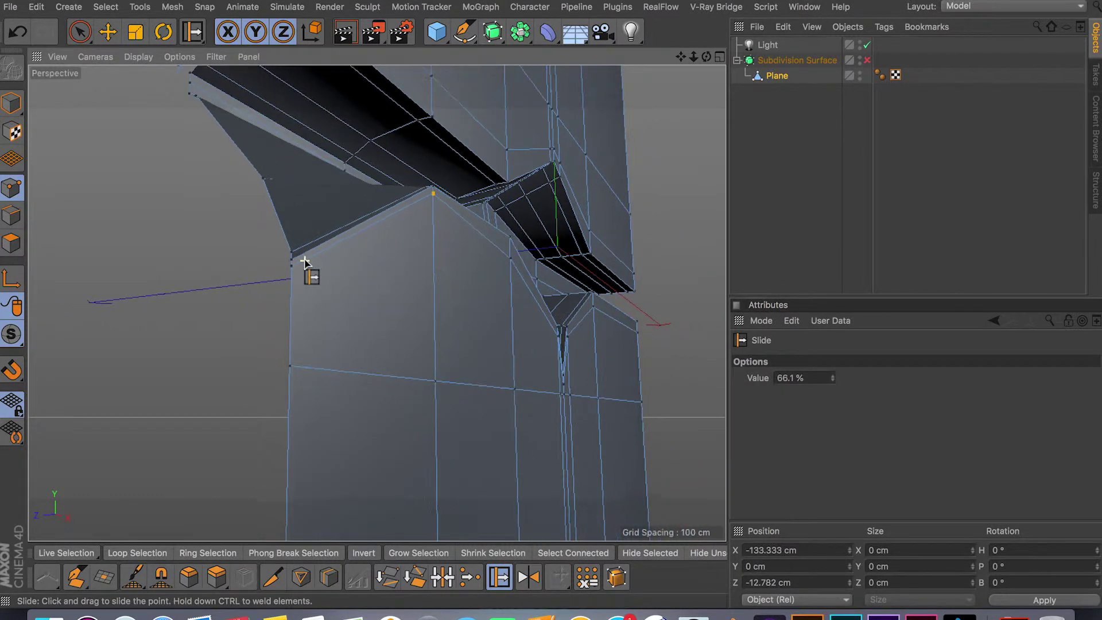
Turn the Subdivision Surface on, return to Model mode and render the whole panel in the perspective view to check the flared groove
key("q")
left_click(79, 33)
left_click(11, 103)
scroll(472, 331, "up", 2)
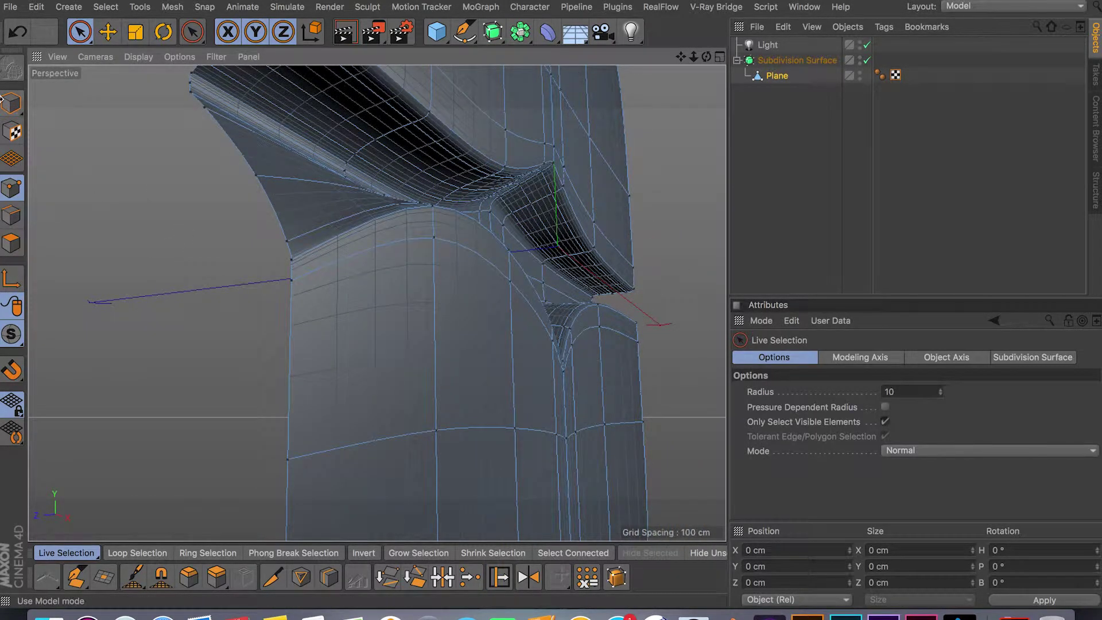
left_click_drag(471, 331, 633, 324, "alt")
scroll(633, 324, "down", 6)
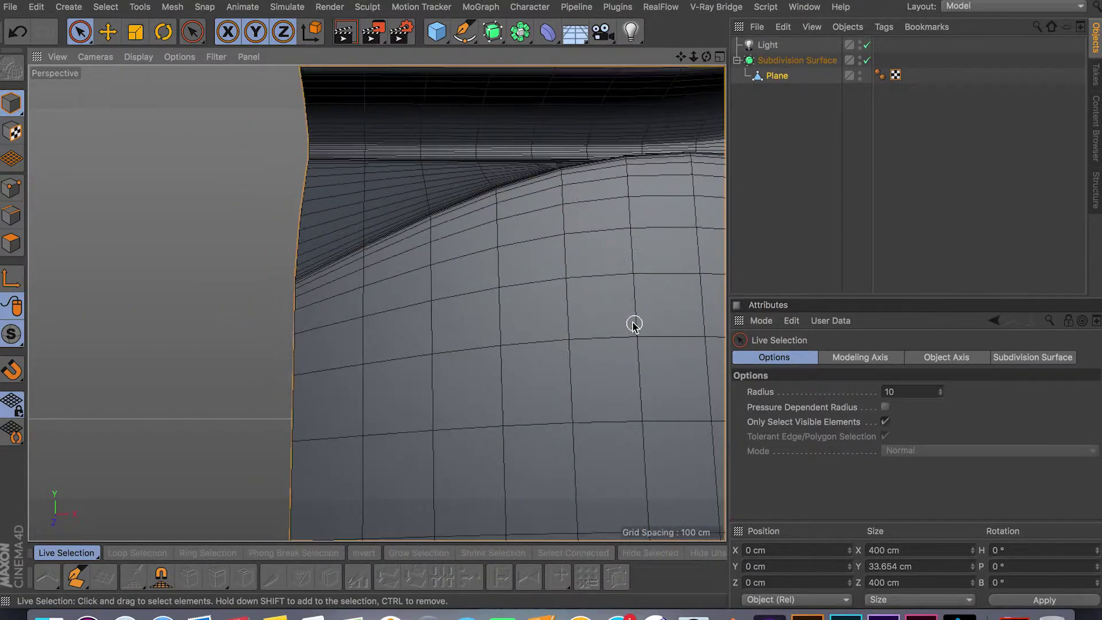
middle_click_drag(632, 323, 358, 347, "alt")
scroll(358, 347, "down", 5)
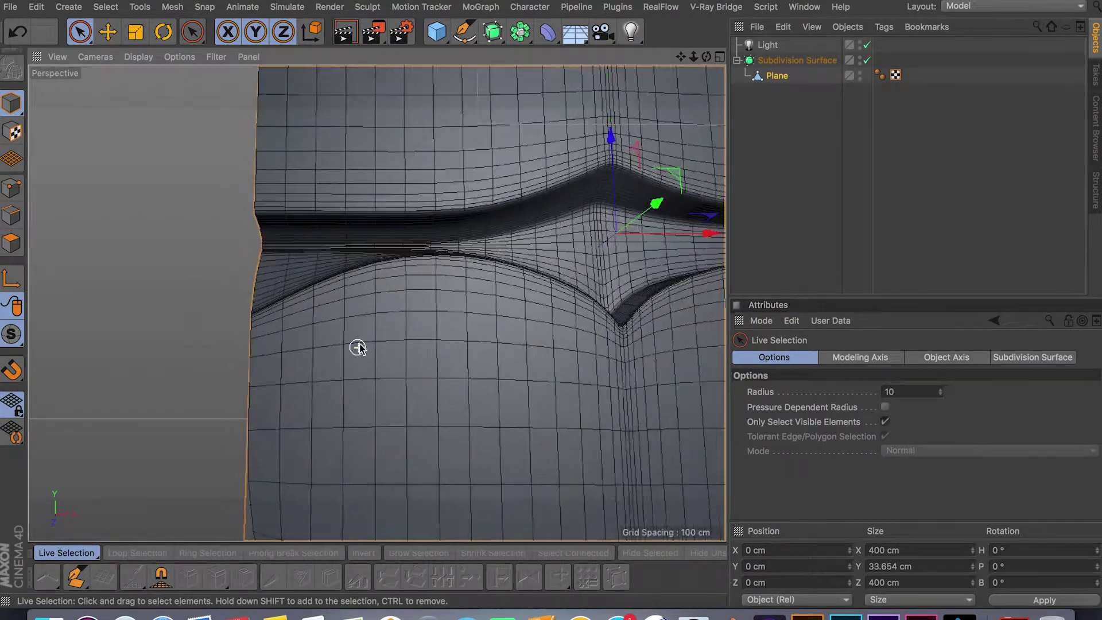
left_click_drag(485, 377, 145, 261, "alt")
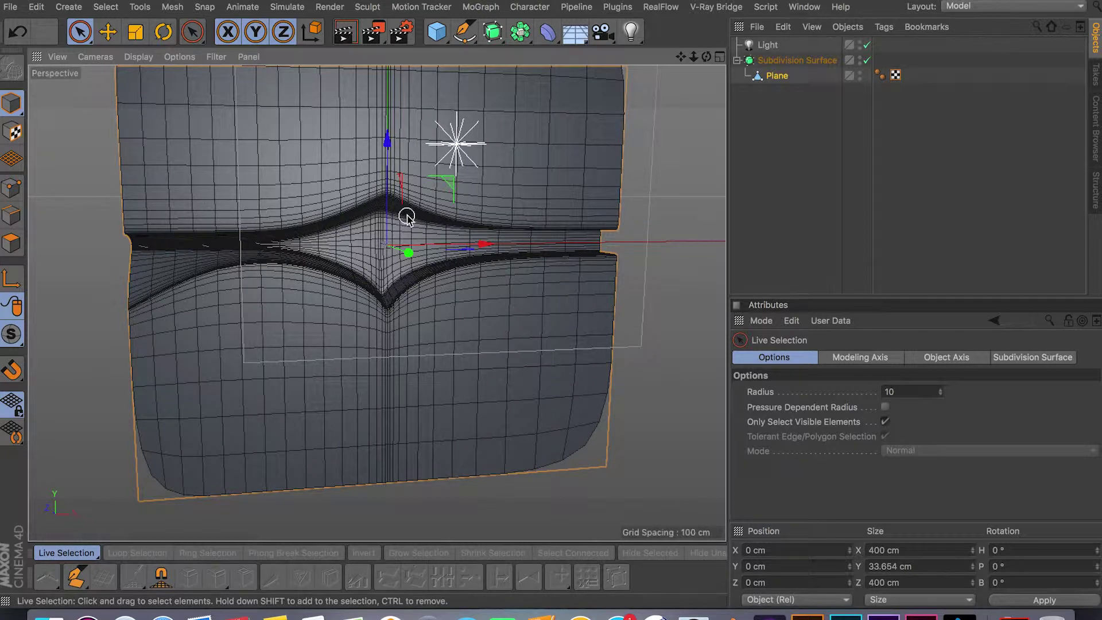
left_click(345, 41)
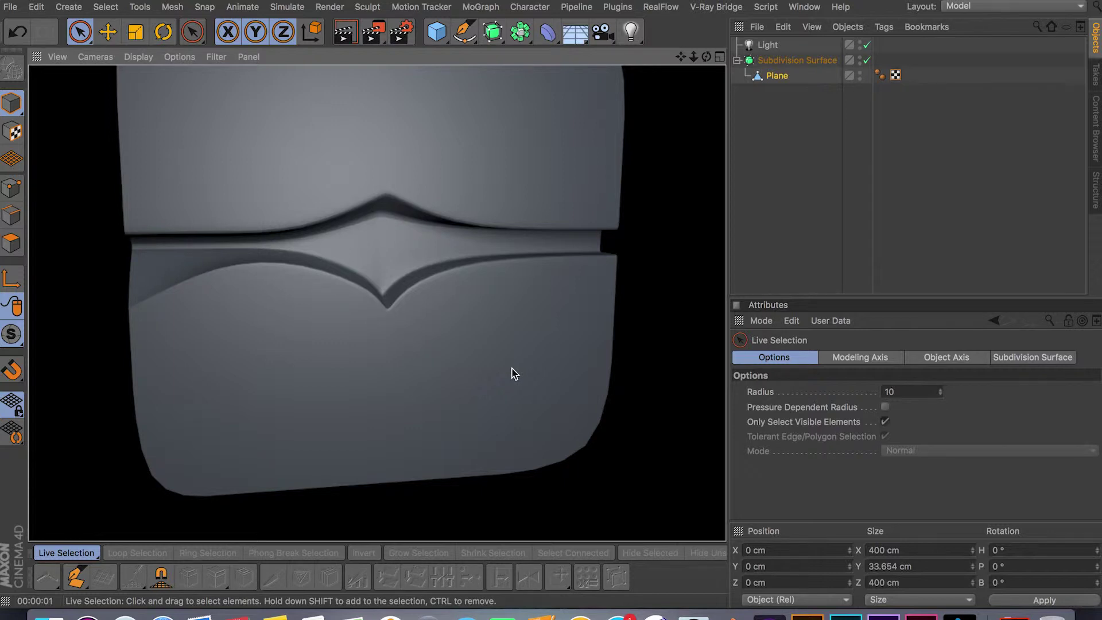
With smoothing off, slide the support point below the groove's left bend up towards the lower groove edge by about 73%
left_click(776, 76)
key("q")
scroll(302, 301, "up", 10)
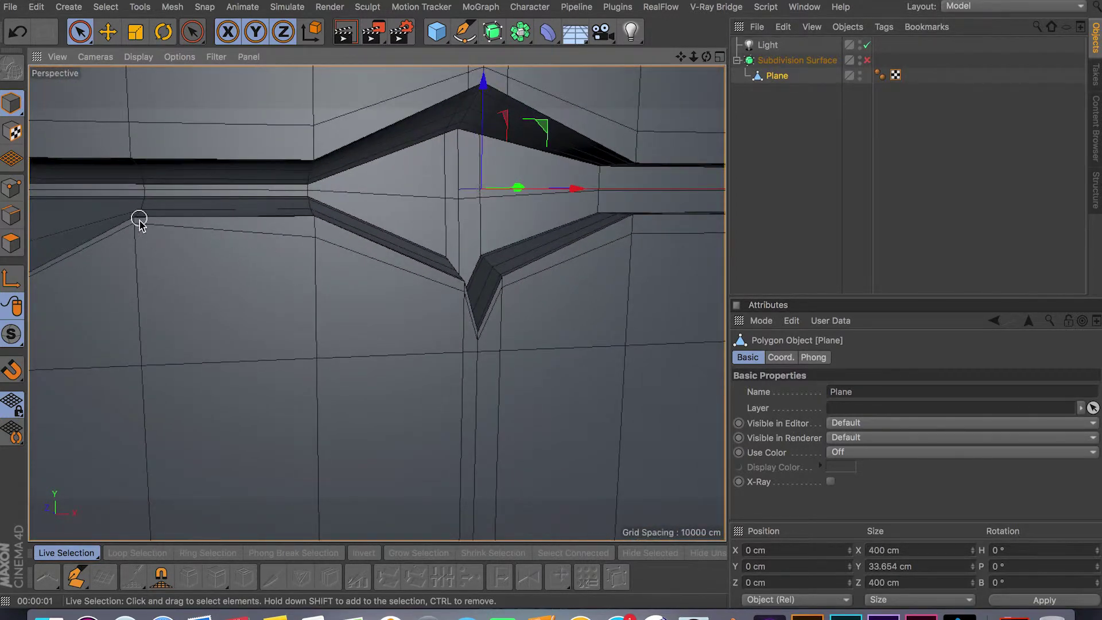
scroll(385, 250, "up", 5)
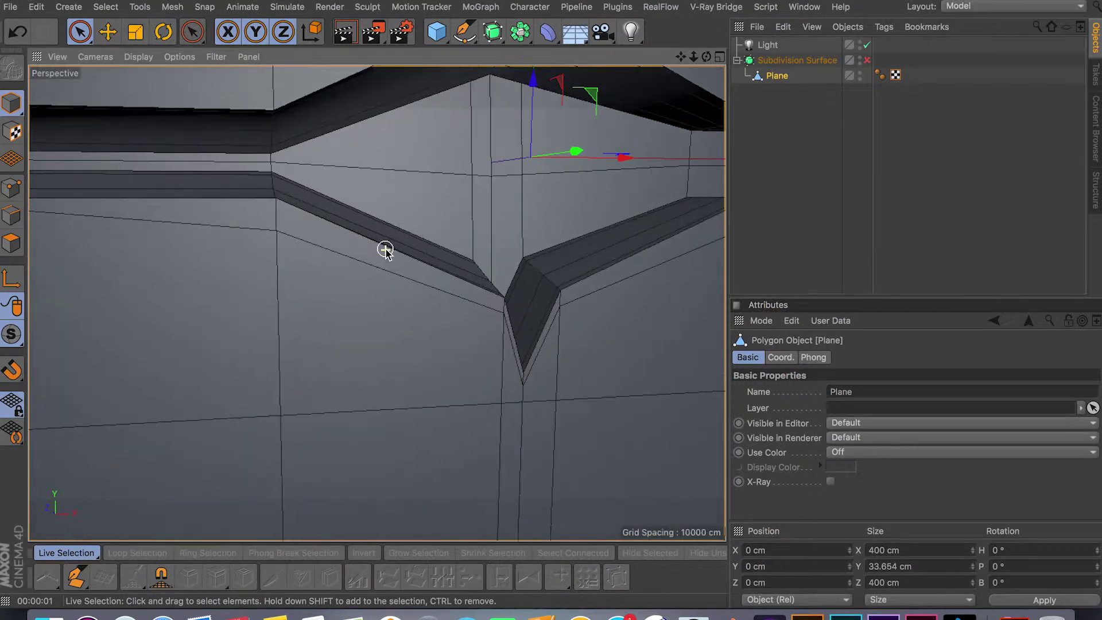
left_click(13, 188)
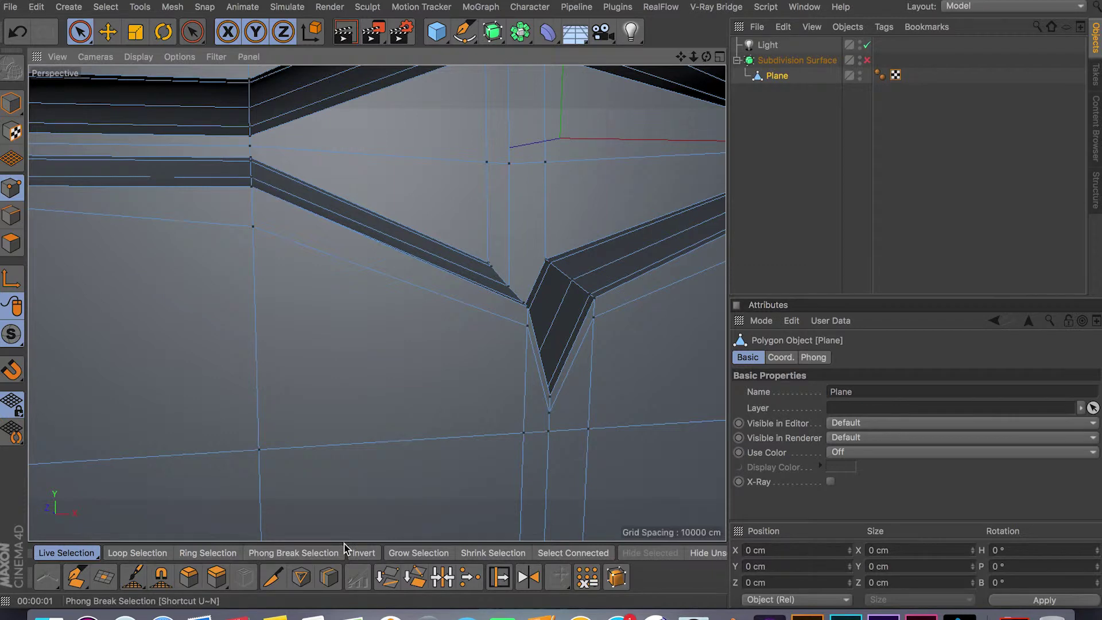
key("m")
key("o")
left_click_drag(253, 228, 258, 196)
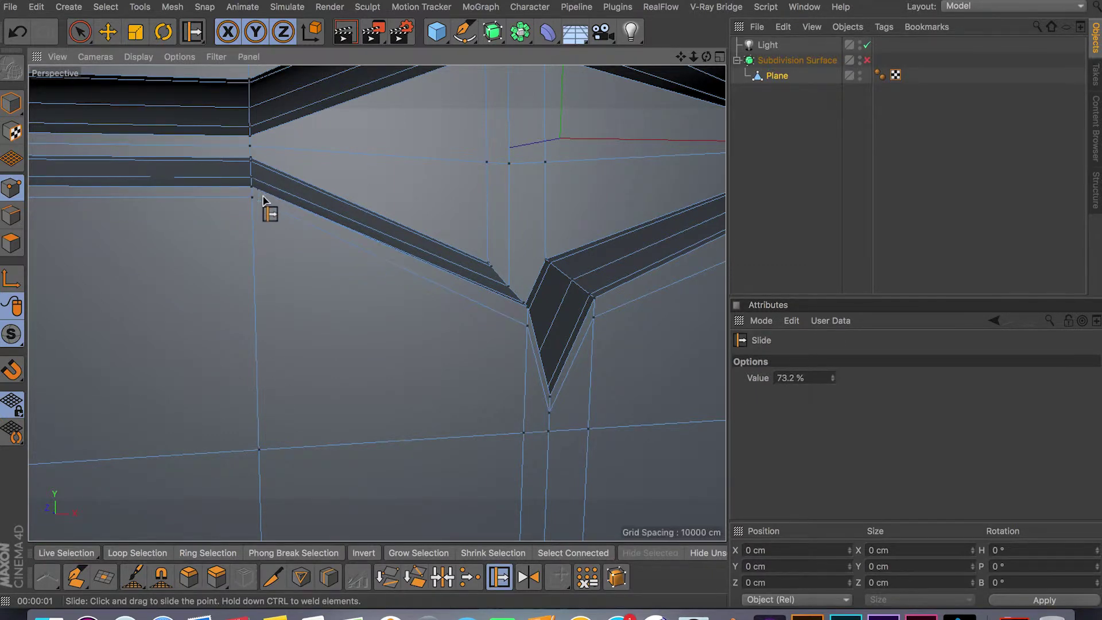
Slide the support points on both sides of the lower central notch up towards the groove edge, about 51% and 46%
scroll(591, 376, "up", 3)
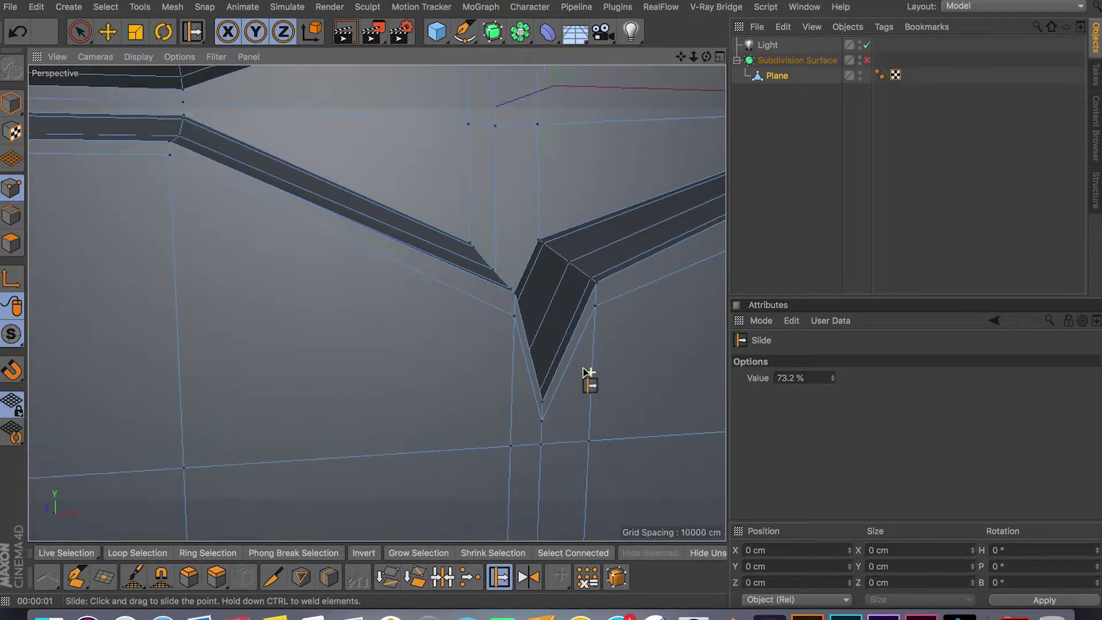
scroll(589, 372, "up", 3)
left_click_drag(502, 307, 500, 296)
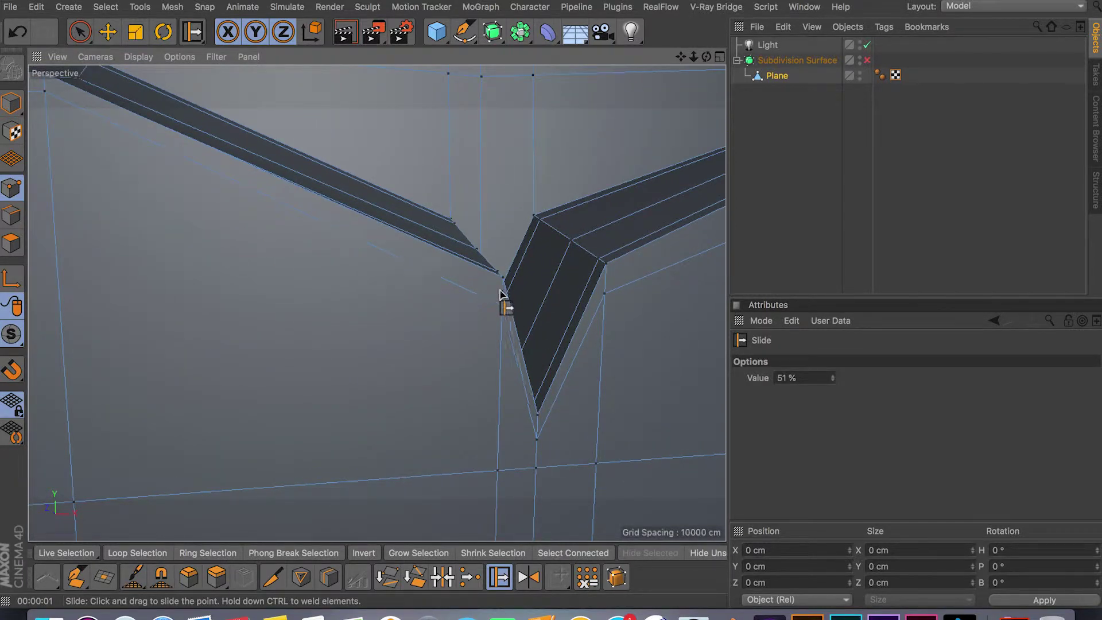
left_click_drag(604, 294, 607, 281)
Slide the support points below the groove's right bend and right end up close to the lower groove edge
left_click_drag(588, 325, 520, 285, "alt")
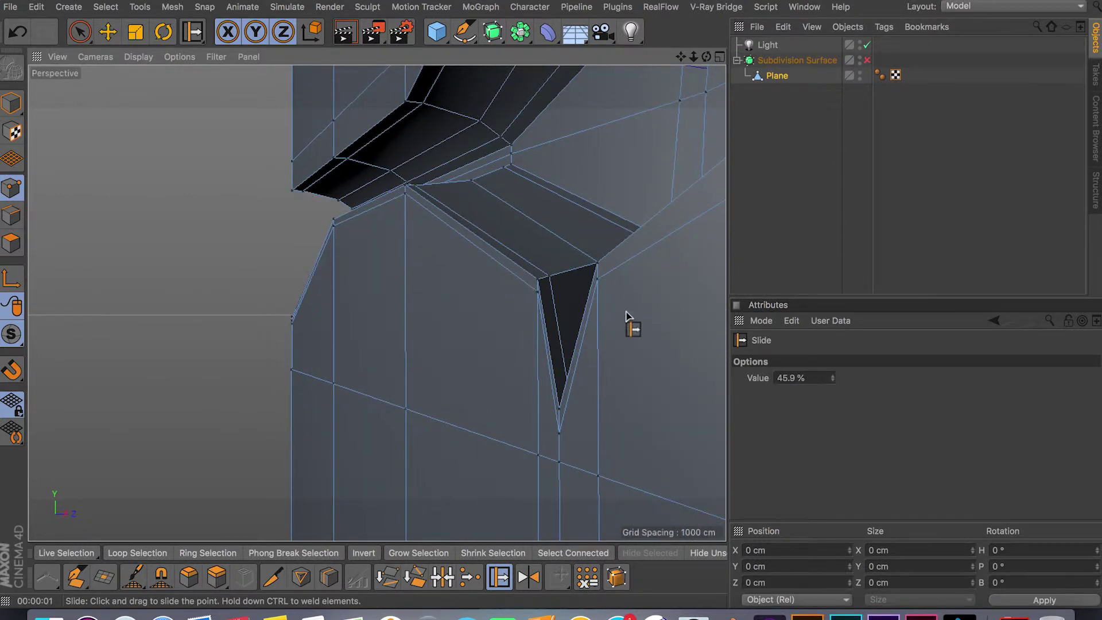
left_click_drag(586, 324, 580, 291, "alt")
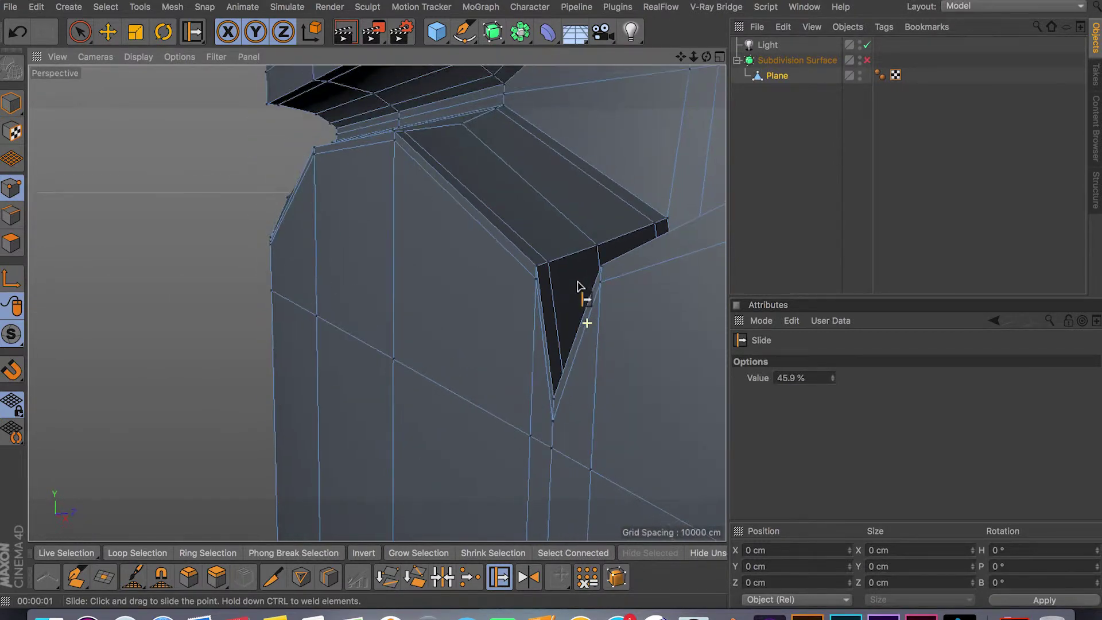
left_click_drag(490, 314, 528, 298, "alt")
mouse_move(529, 254)
left_mouse_down("alt")
mouse_move(574, 249)
mouse_move(643, 291)
mouse_move(316, 295)
mouse_move(517, 247)
left_mouse_up("alt")
left_click_drag(548, 190, 611, 241)
left_click_drag(377, 304, 534, 283, "alt")
left_click_drag(627, 249, 573, 228)
scroll(573, 228, "down", 5)
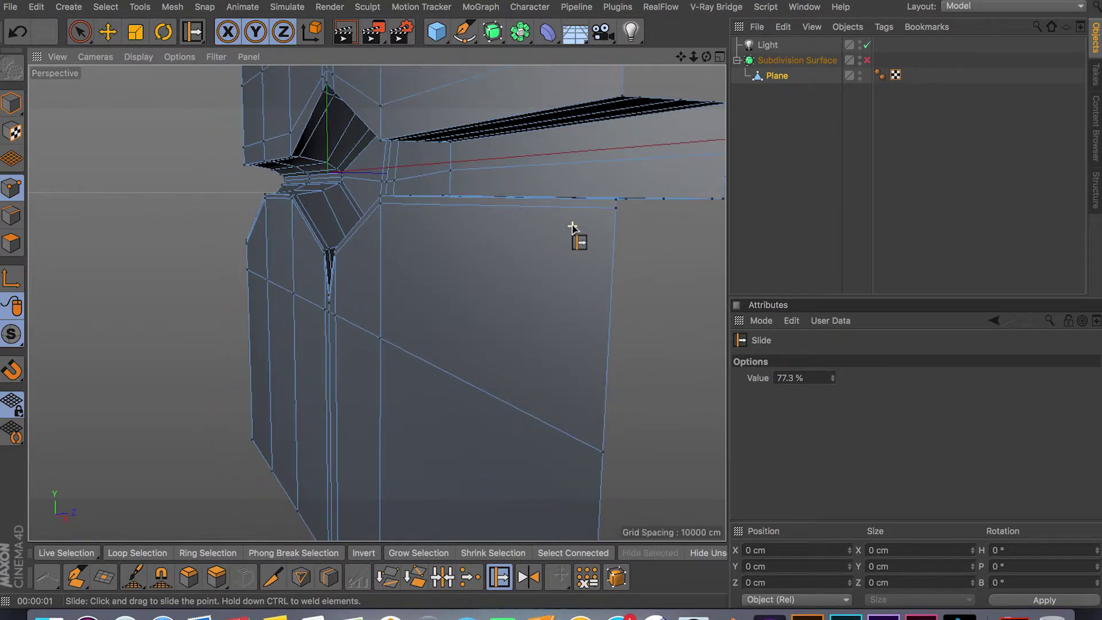
Turn smoothing back on in Model mode, frame the panel from a new angle and render the perspective view
key("q")
left_click(81, 31)
left_click(11, 104)
left_click_drag(201, 210, 68, 243, "alt")
middle_click_drag(67, 244, 304, 276, "alt")
right_click_drag(560, 294, 477, 297, "alt")
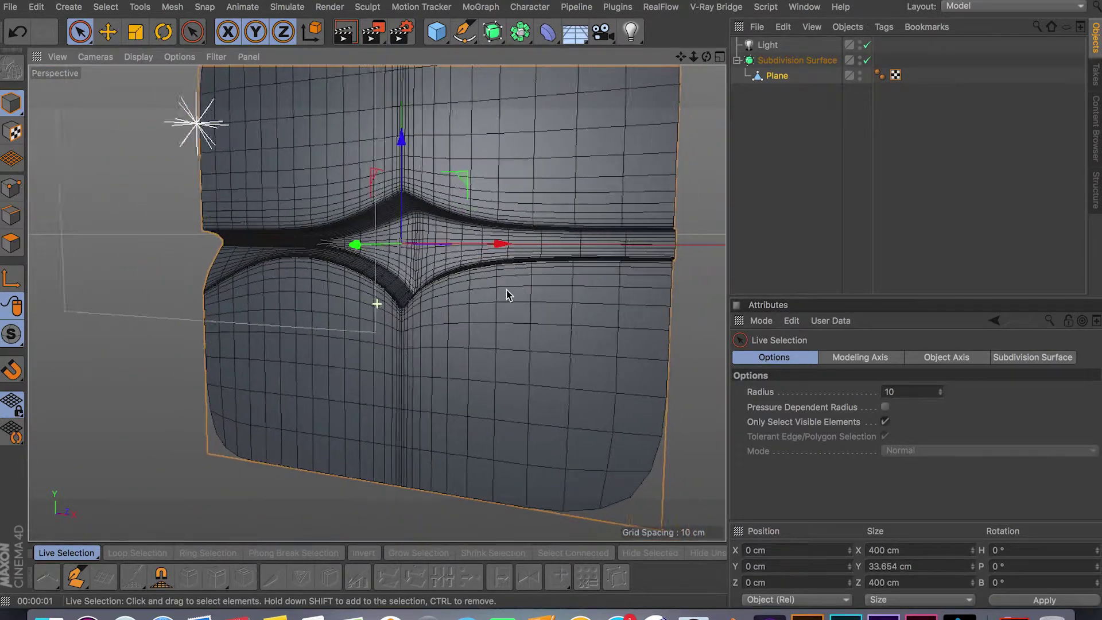
middle_click_drag(379, 303, 347, 298, "alt")
left_click(345, 33)
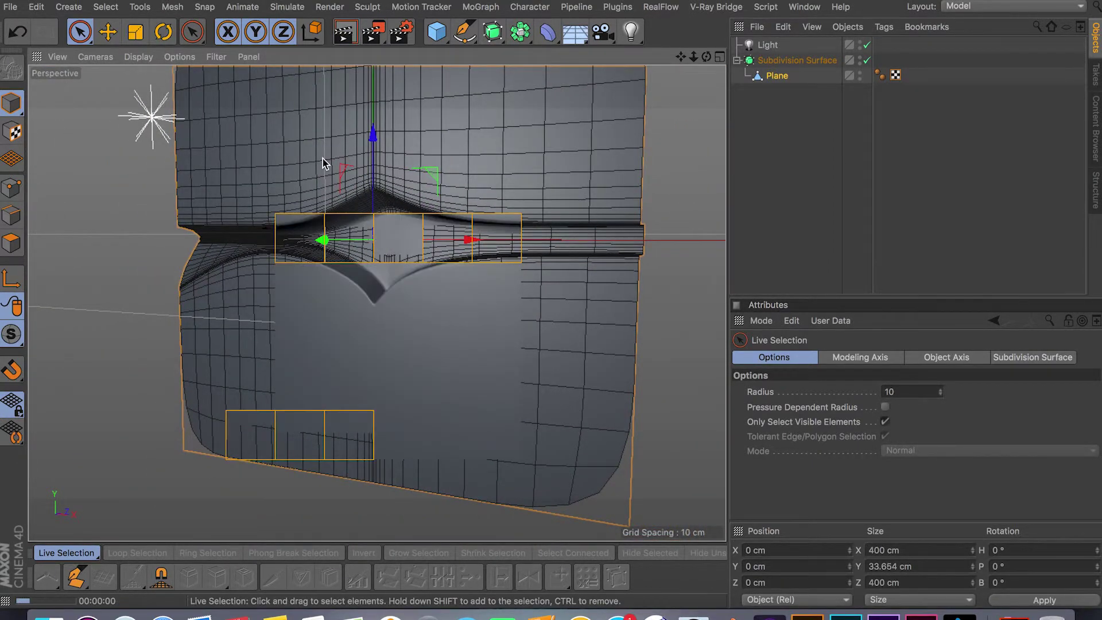